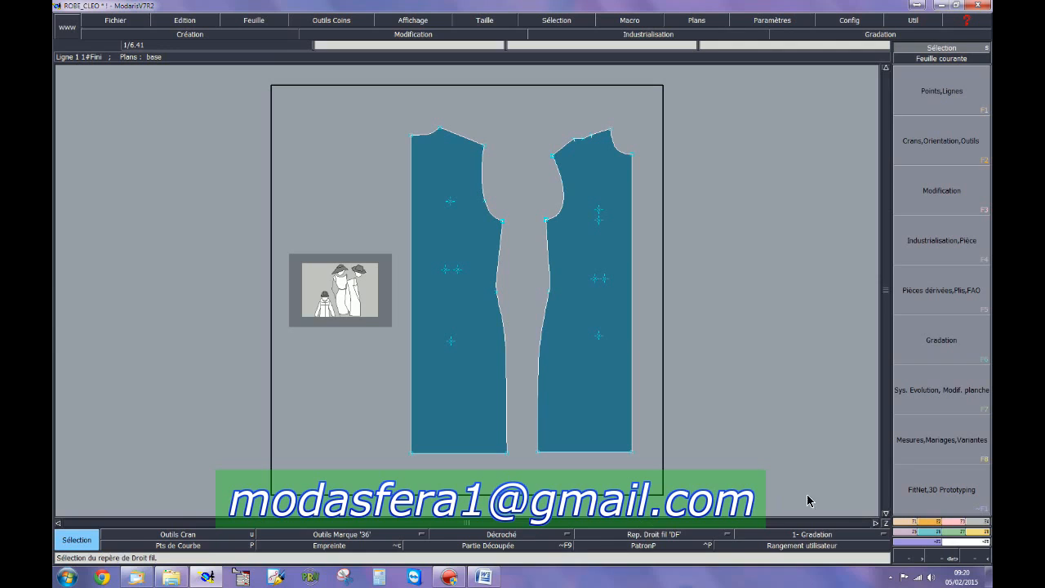
Add a Développé point on the back piece's side seam, 280 mm along the line below the underarm point.
{"action": "left_click", "coordinate": [908, 522]}
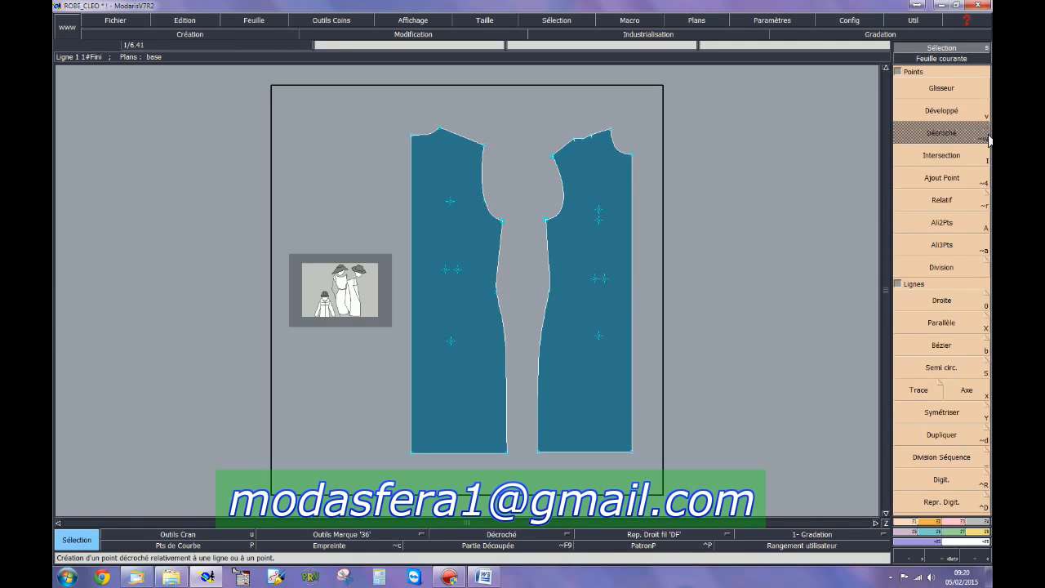
{"action": "left_click", "coordinate": [955, 111]}
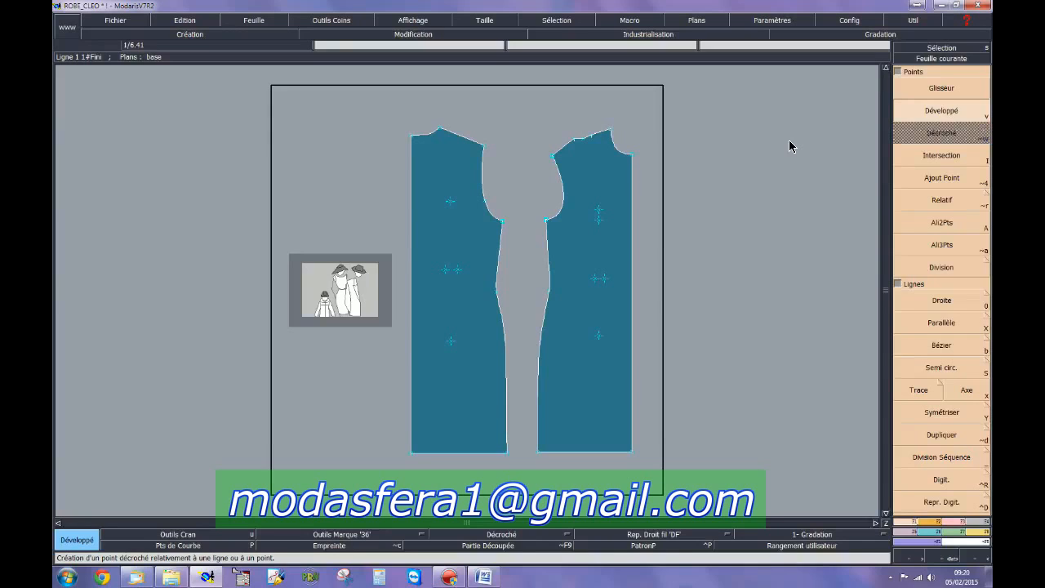
{"action": "left_click", "coordinate": [501, 225]}
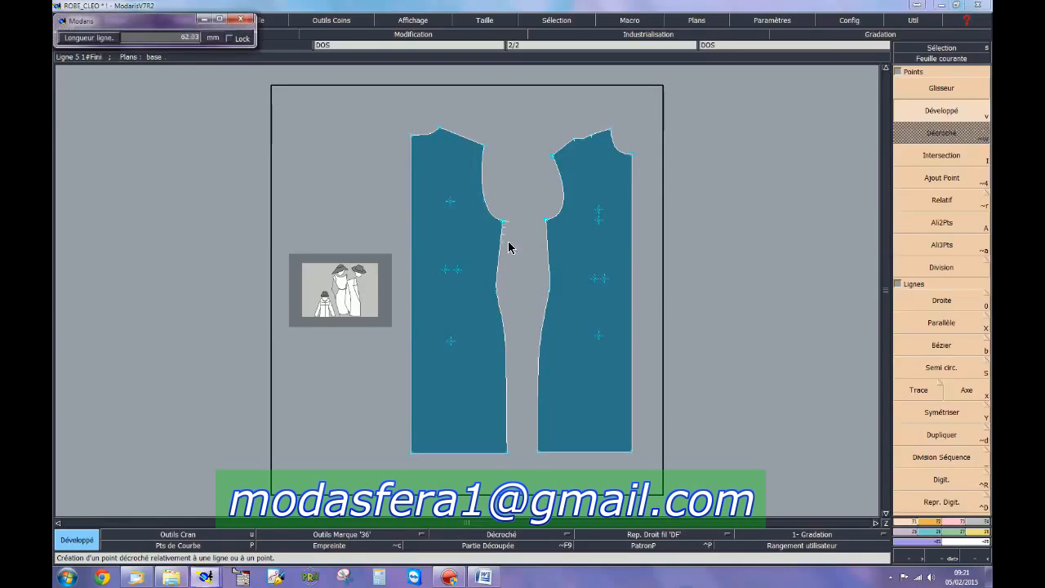
{"action": "key", "text": "Down"}
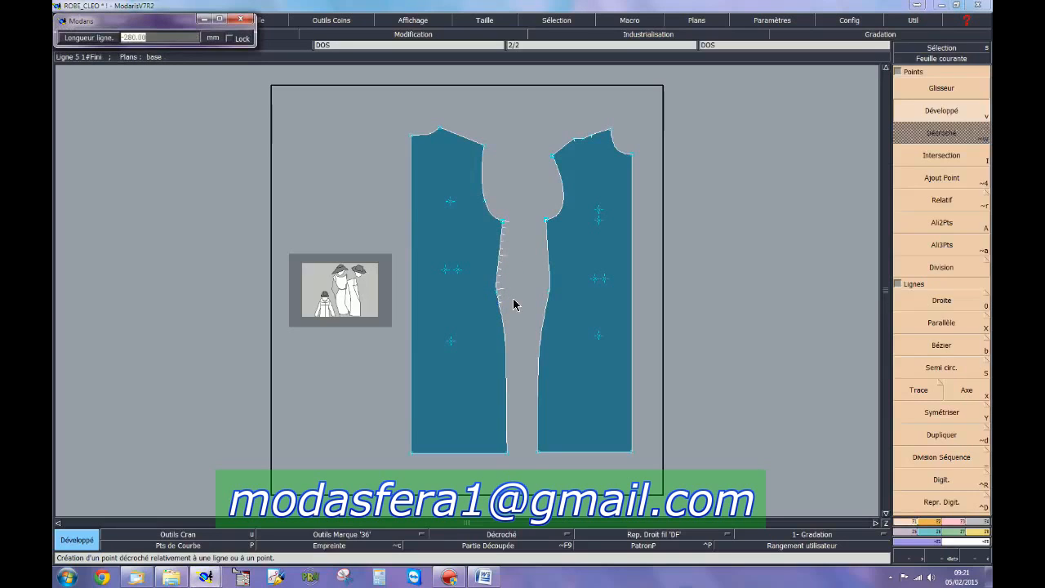
{"action": "type", "text": "280"}
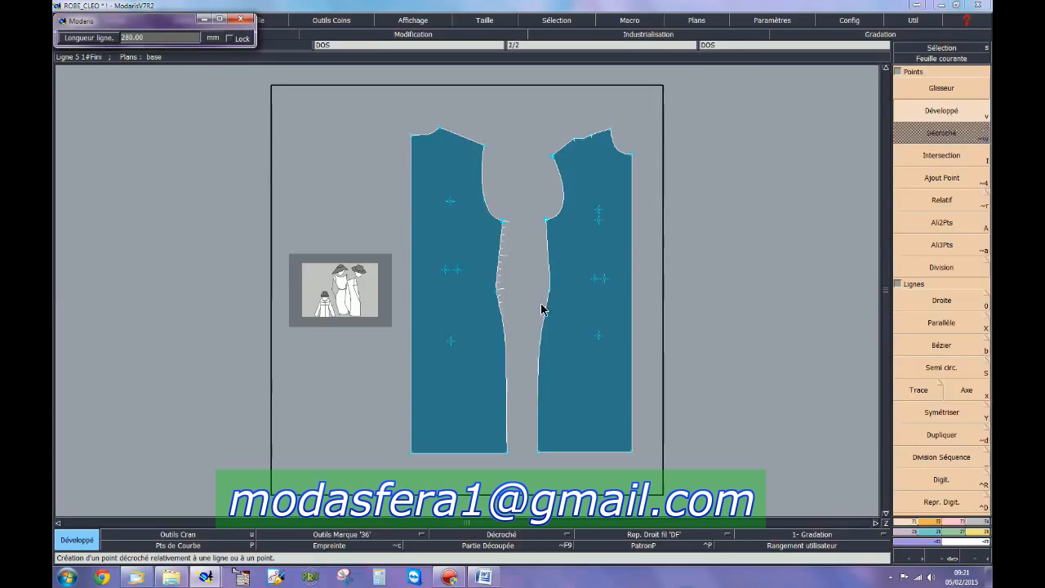
{"action": "key", "text": "Return"}
Add a matching point on the front piece's side seam, 280 mm along the line below the underarm point.
{"action": "left_click", "coordinate": [547, 223]}
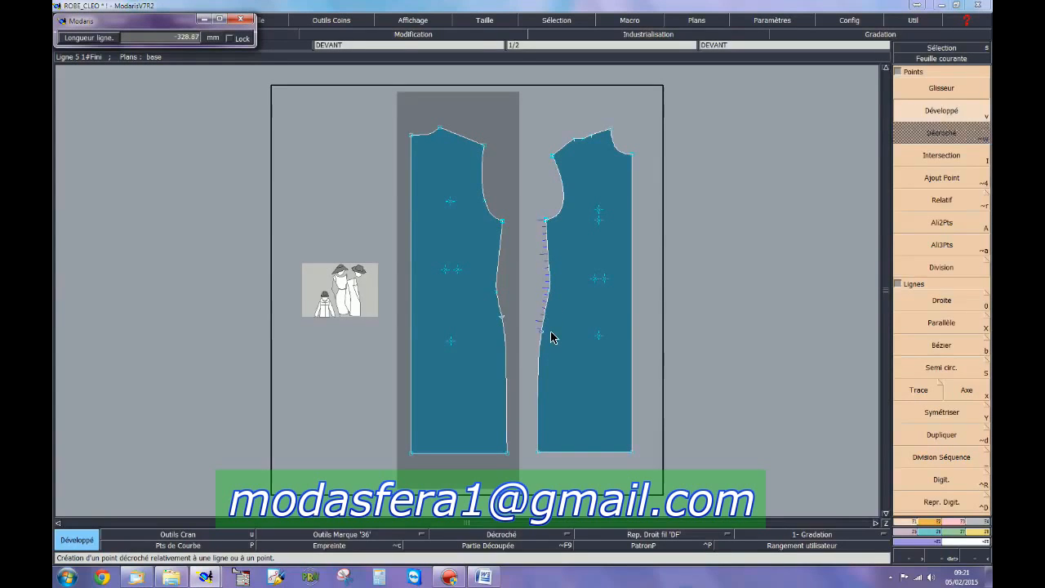
{"action": "type", "text": "1"}
{"action": "key", "text": "Return"}
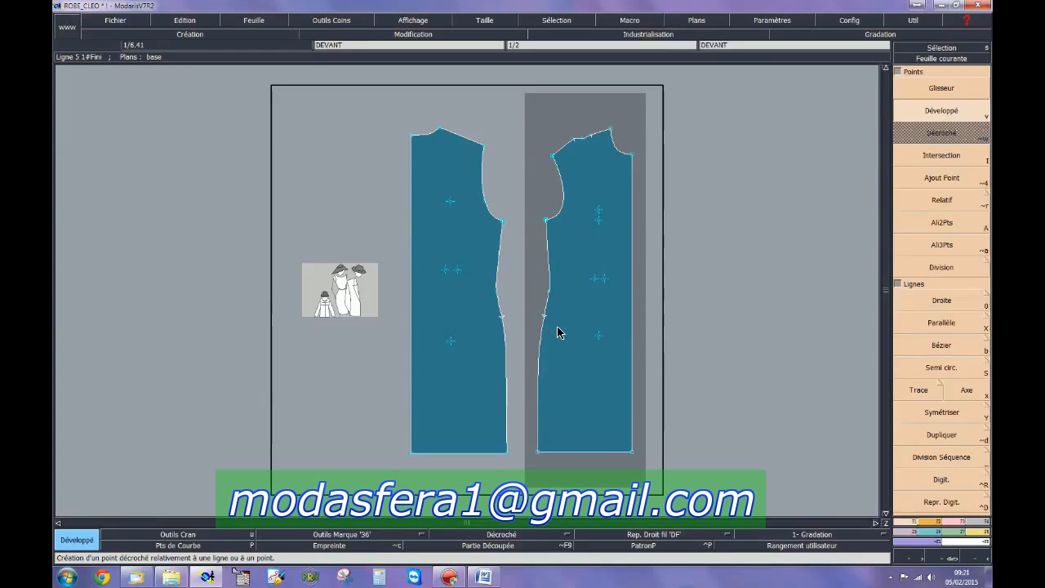
Draw a straight line across the front and the back piece from each new side-seam point to the centre edge.
{"action": "left_click", "coordinate": [914, 304]}
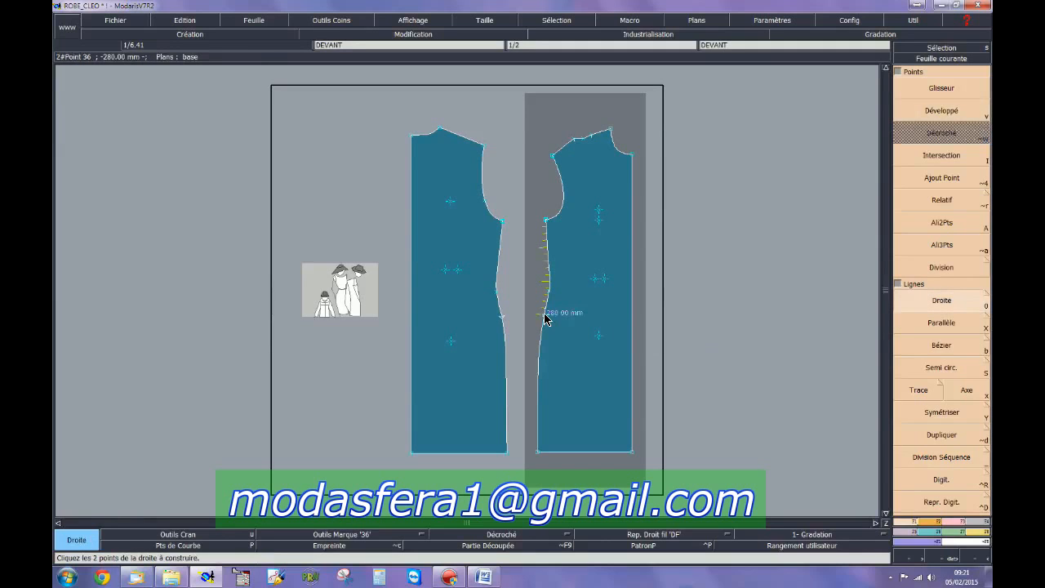
{"action": "left_click", "coordinate": [545, 317]}
{"action": "left_click", "coordinate": [632, 316]}
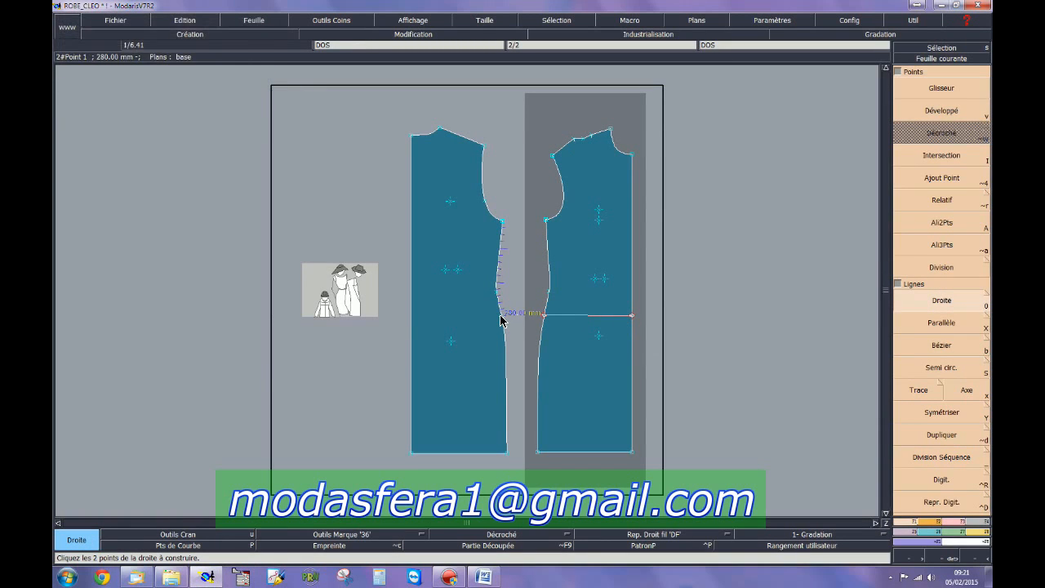
{"action": "left_click", "coordinate": [500, 315]}
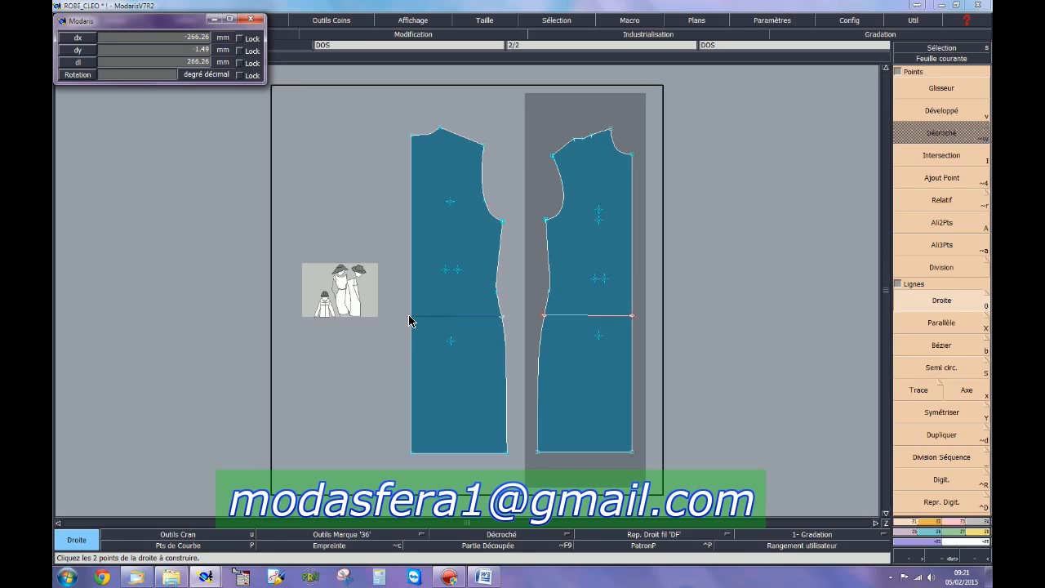
{"action": "left_click", "coordinate": [409, 316]}
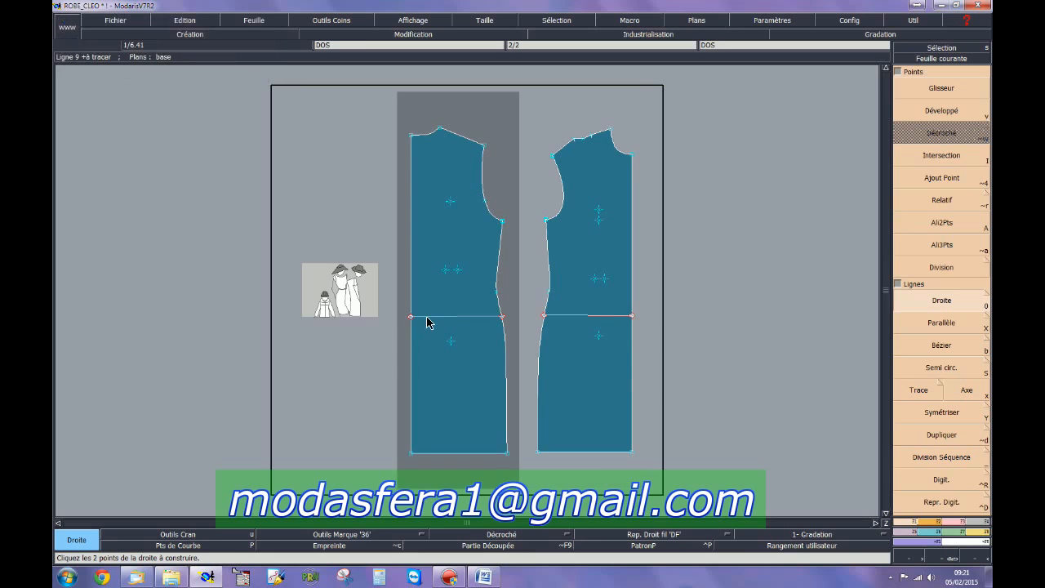
Align the end points of the cross lines on the front and back with Ali2Pts, making both lines horizontal.
{"action": "left_click", "coordinate": [921, 222]}
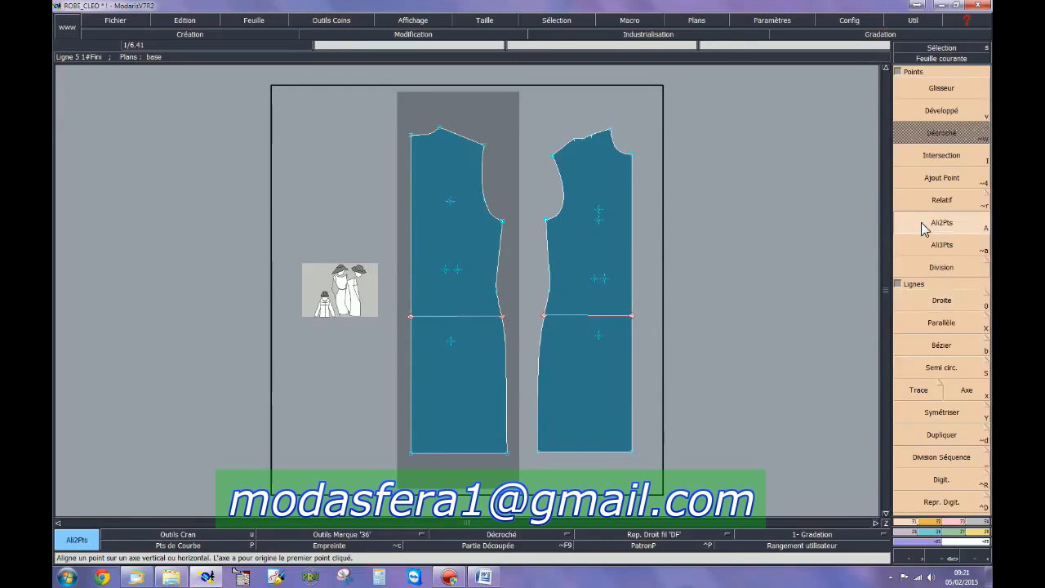
{"action": "left_click", "coordinate": [546, 321]}
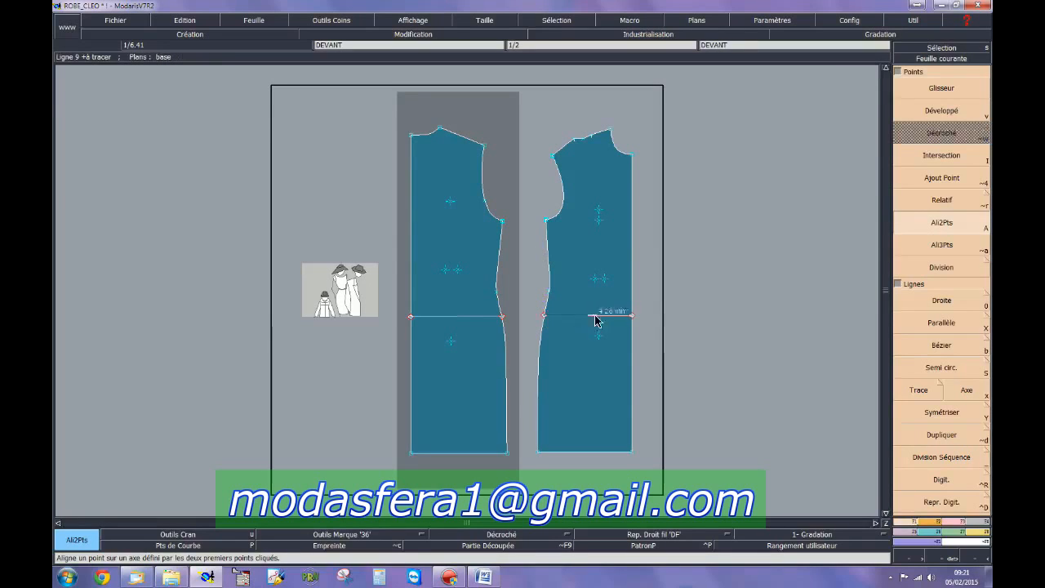
{"action": "left_click", "coordinate": [632, 315]}
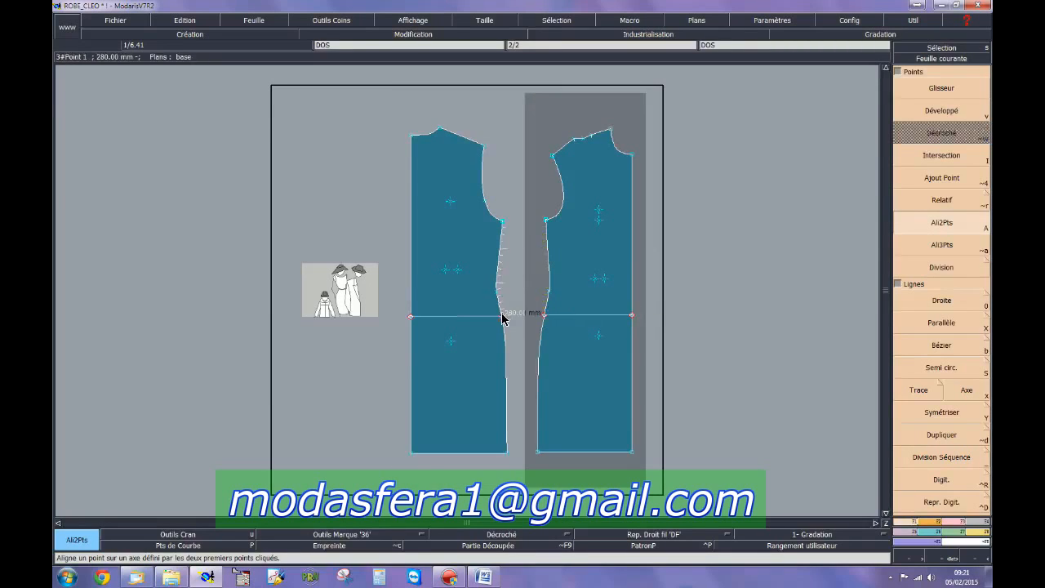
{"action": "left_click", "coordinate": [502, 315]}
{"action": "left_click", "coordinate": [410, 316]}
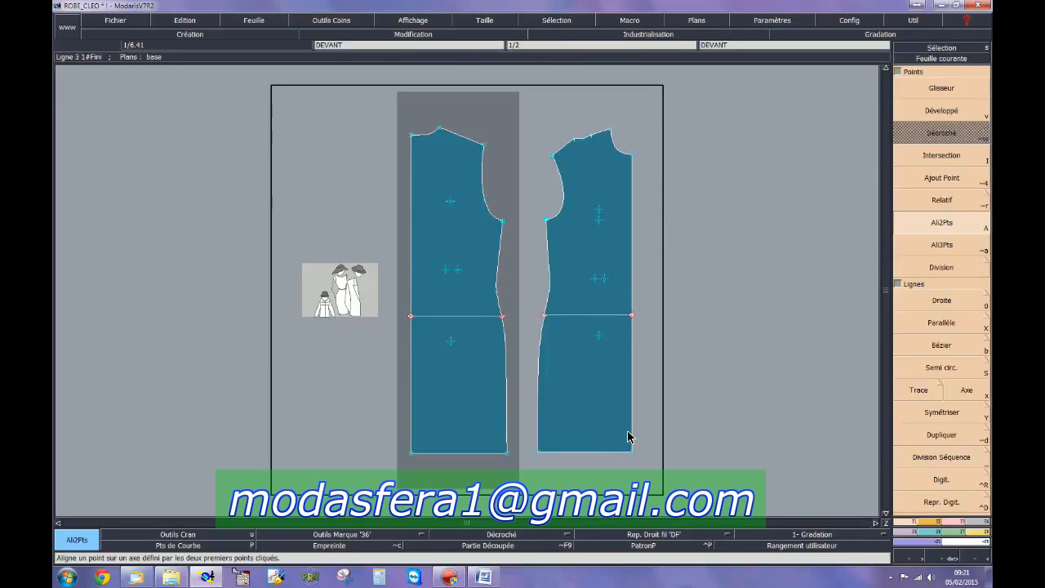
Draw both sides of the back waist dart as Bézier curves through its upper, waist and lower marks.
{"action": "left_click", "coordinate": [957, 346]}
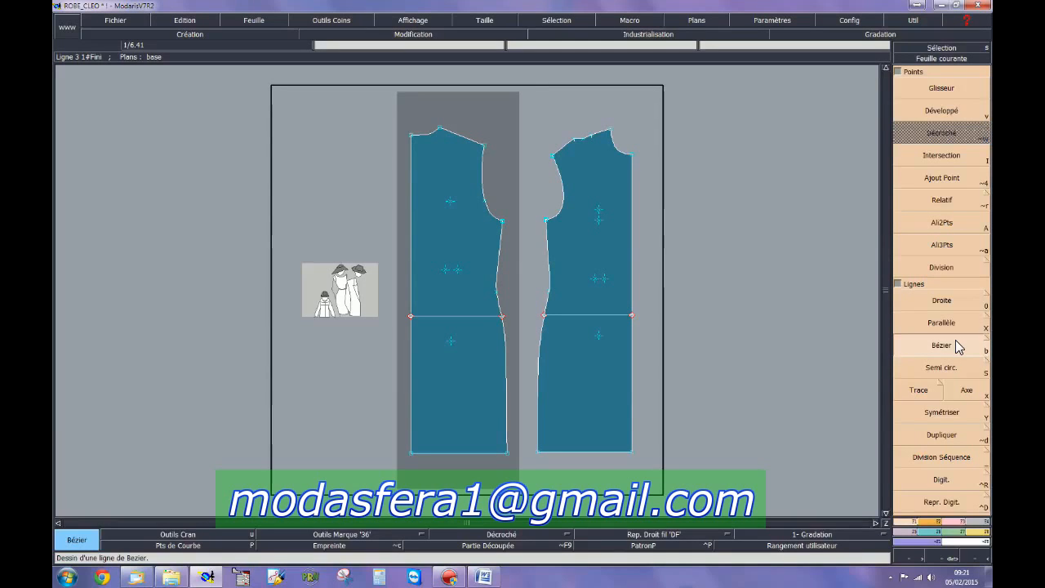
{"action": "left_click", "coordinate": [449, 201]}
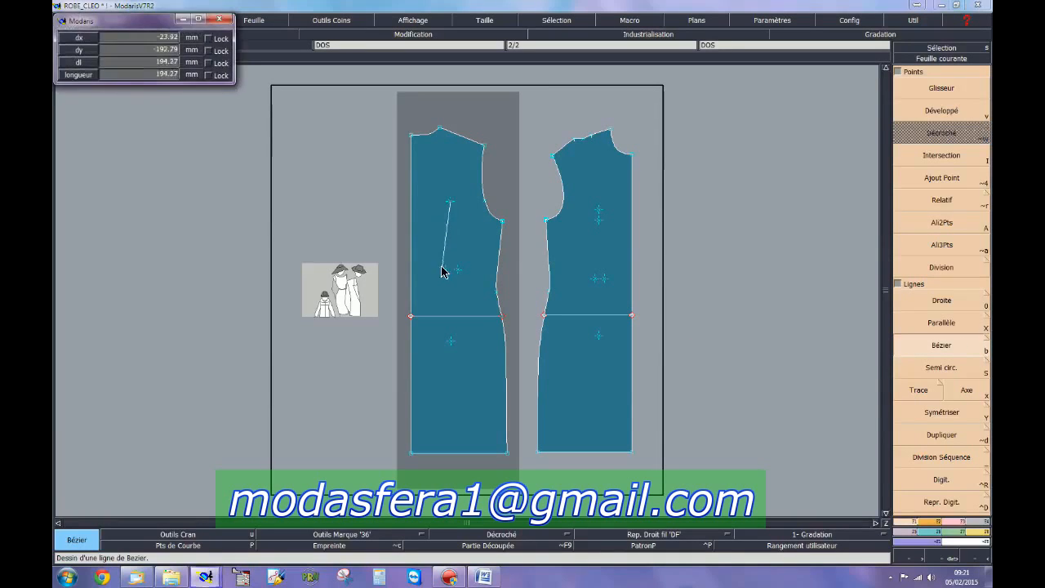
{"action": "left_click", "coordinate": [448, 270]}
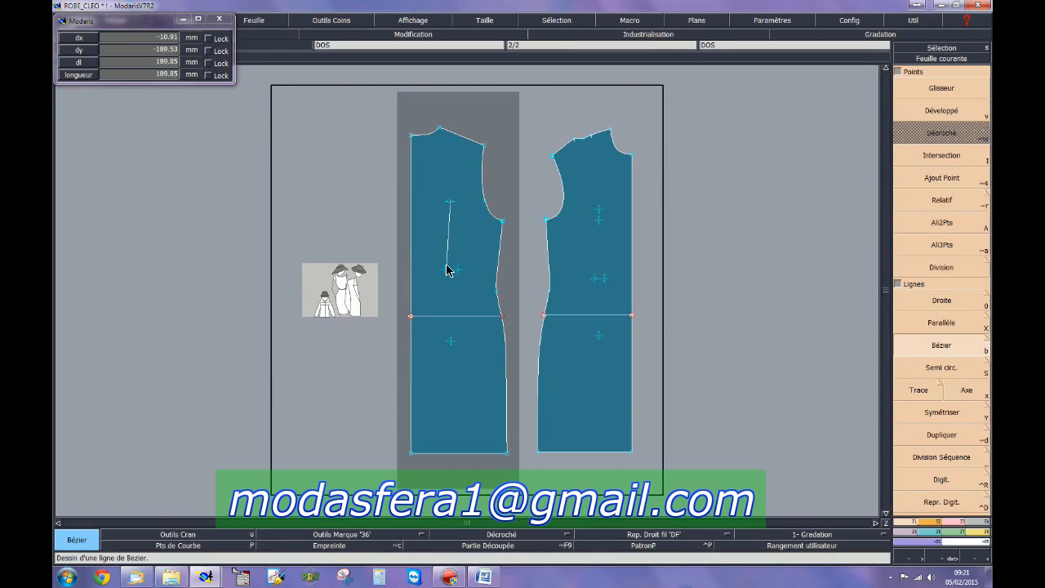
{"action": "left_click", "coordinate": [450, 341]}
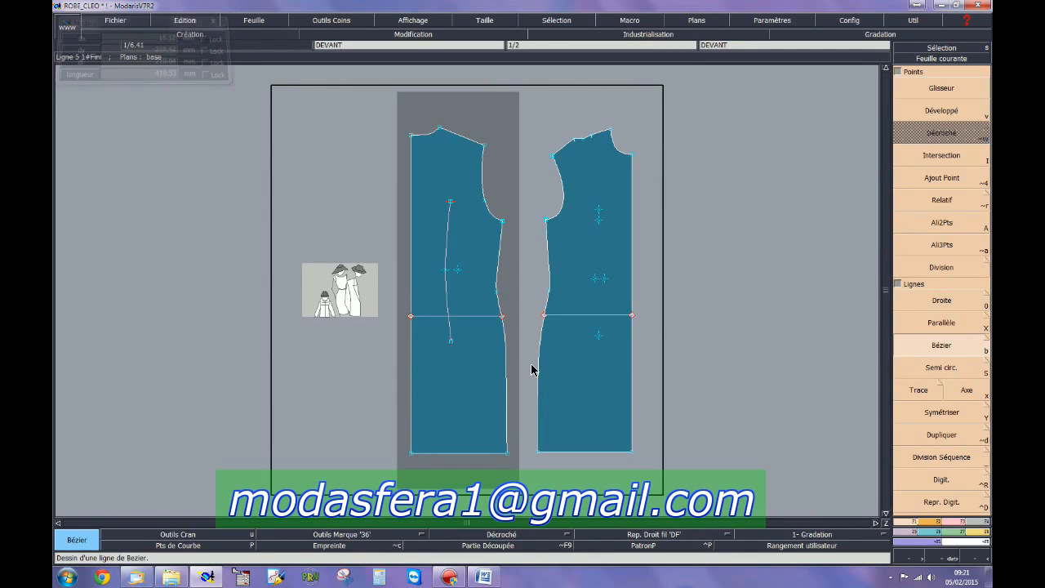
{"action": "left_click", "coordinate": [450, 202]}
{"action": "left_click", "coordinate": [457, 271]}
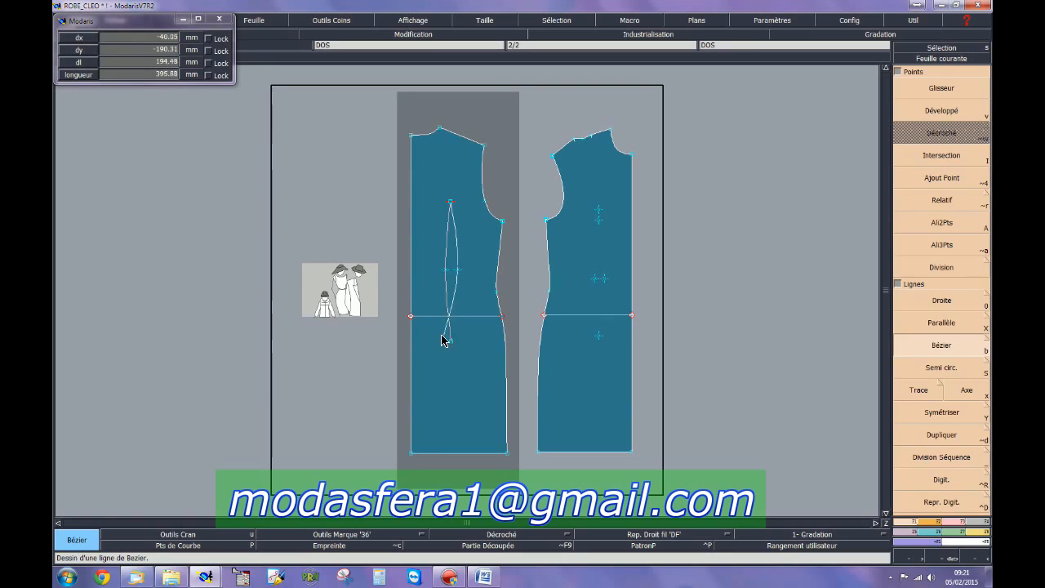
{"action": "left_click", "coordinate": [449, 343]}
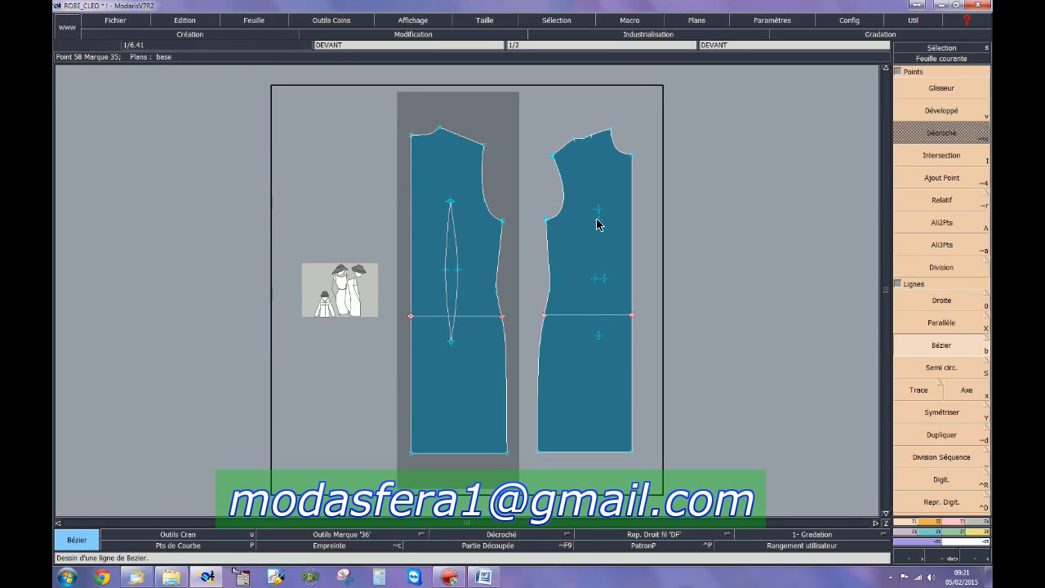
Draw both sides of the front waist dart as Bézier curves, starting from the lower of the two bust marks.
{"action": "left_click", "coordinate": [598, 212]}
{"action": "left_click", "coordinate": [597, 279]}
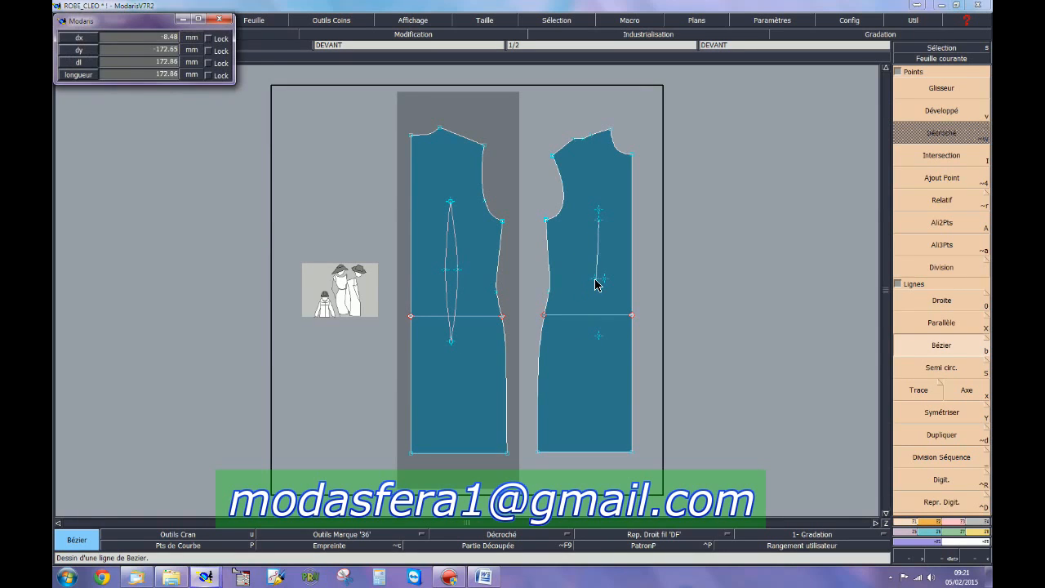
{"action": "left_click", "coordinate": [597, 335]}
{"action": "left_click", "coordinate": [598, 336]}
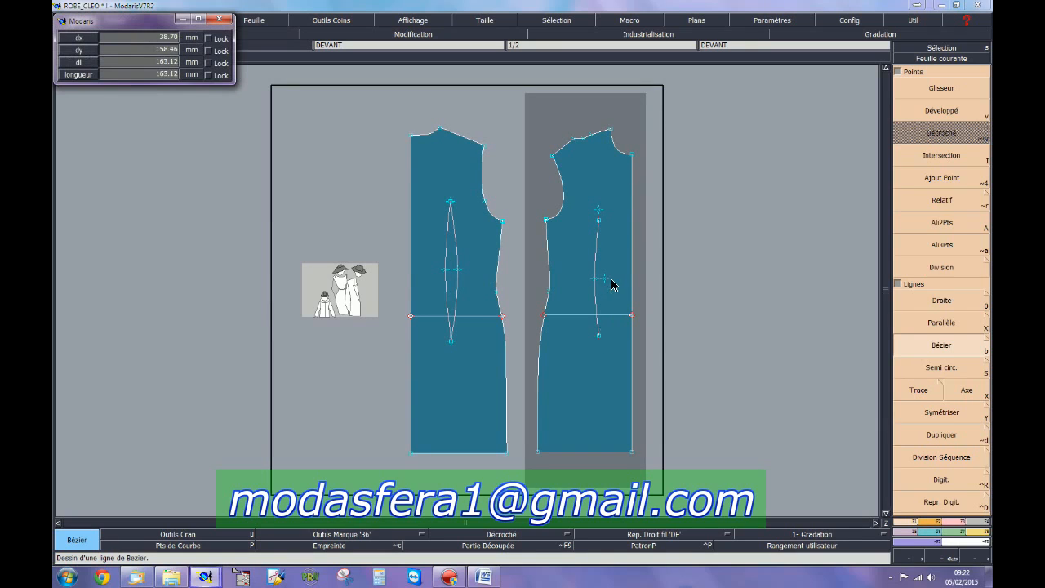
{"action": "left_click", "coordinate": [605, 280]}
{"action": "left_click", "coordinate": [599, 219]}
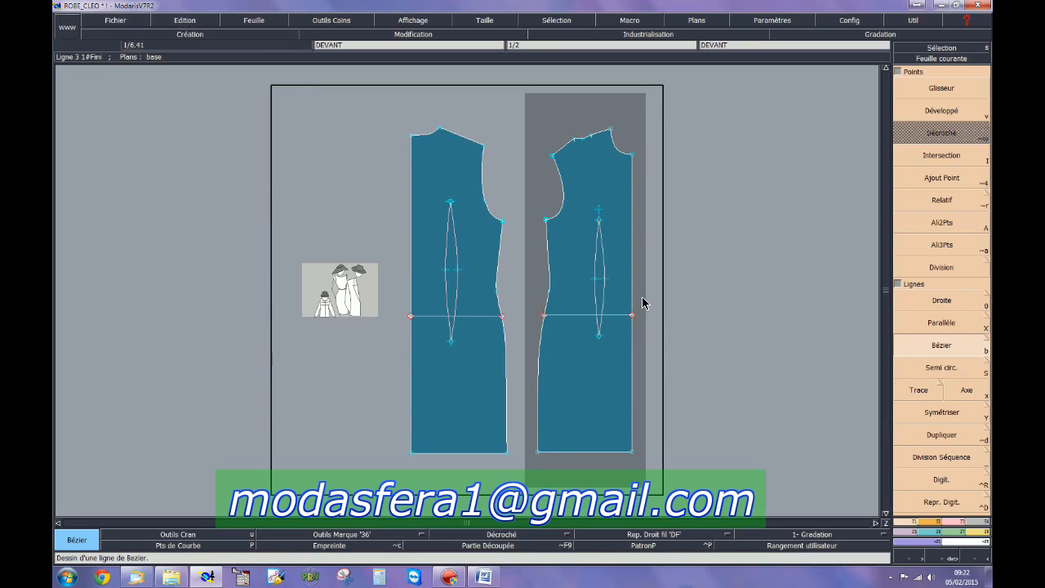
Extract the upper bodice above the cross line, without the dart area, as a new piece from both back and front.
{"action": "left_click", "coordinate": [978, 523]}
{"action": "left_click", "coordinate": [915, 347]}
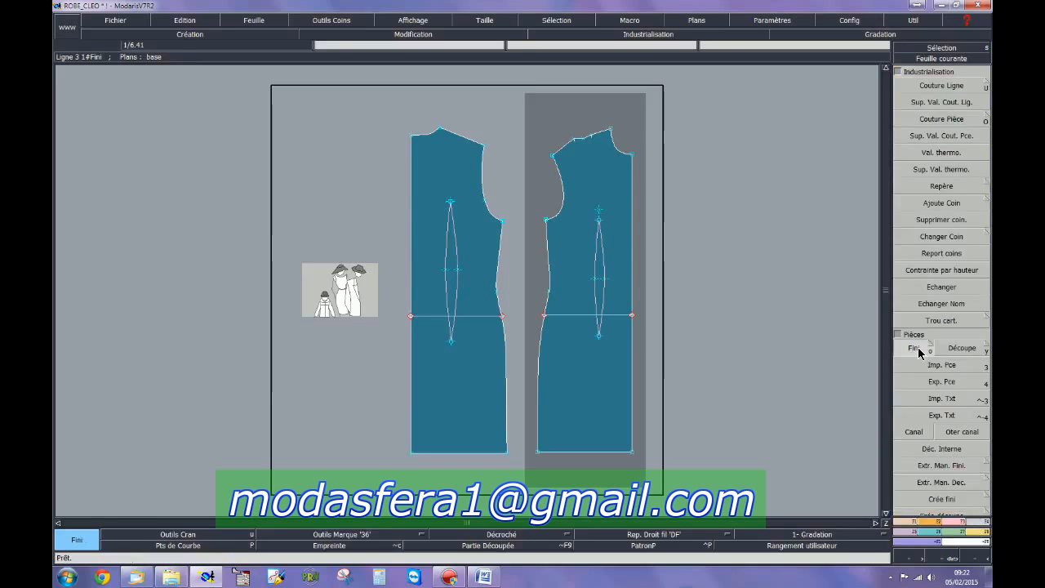
{"action": "left_click", "coordinate": [424, 207]}
{"action": "right_click", "coordinate": [450, 182]}
{"action": "left_click", "coordinate": [578, 240]}
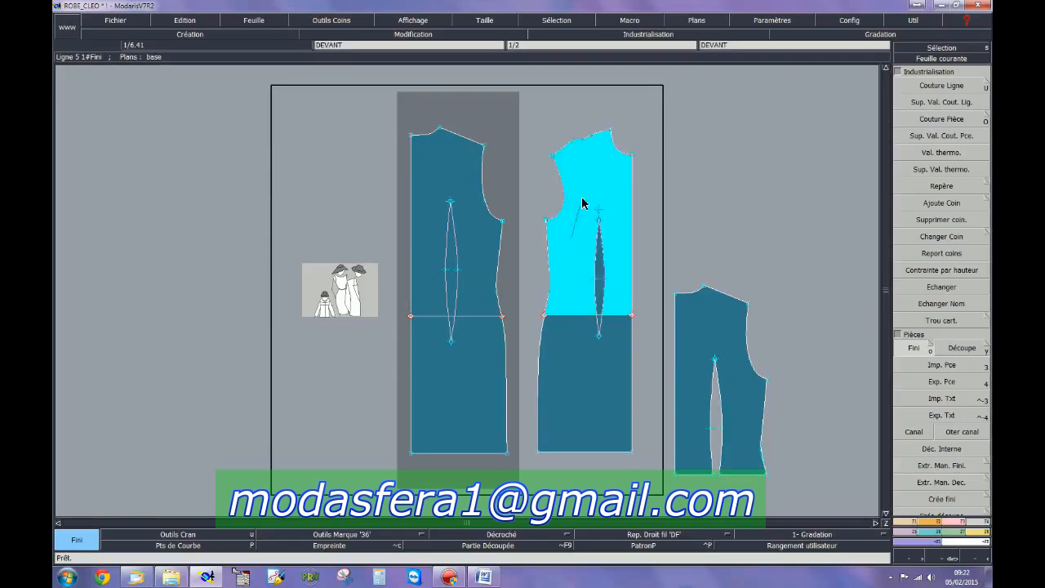
{"action": "right_click", "coordinate": [596, 194]}
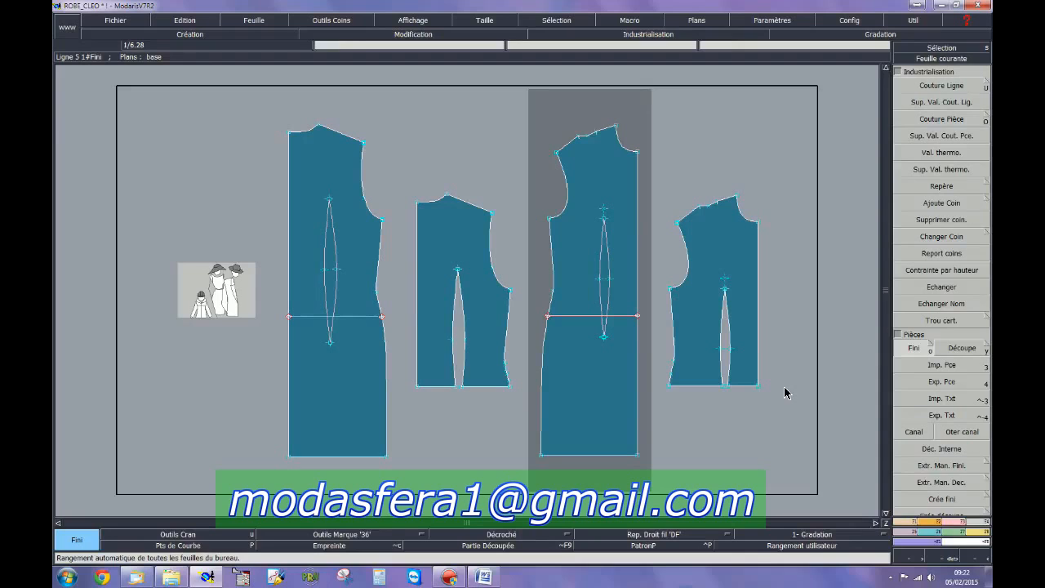
Delete the two original full-length back and front sheets and rearrange the remaining sheets.
{"action": "left_click", "coordinate": [280, 21]}
{"action": "left_click", "coordinate": [269, 56]}
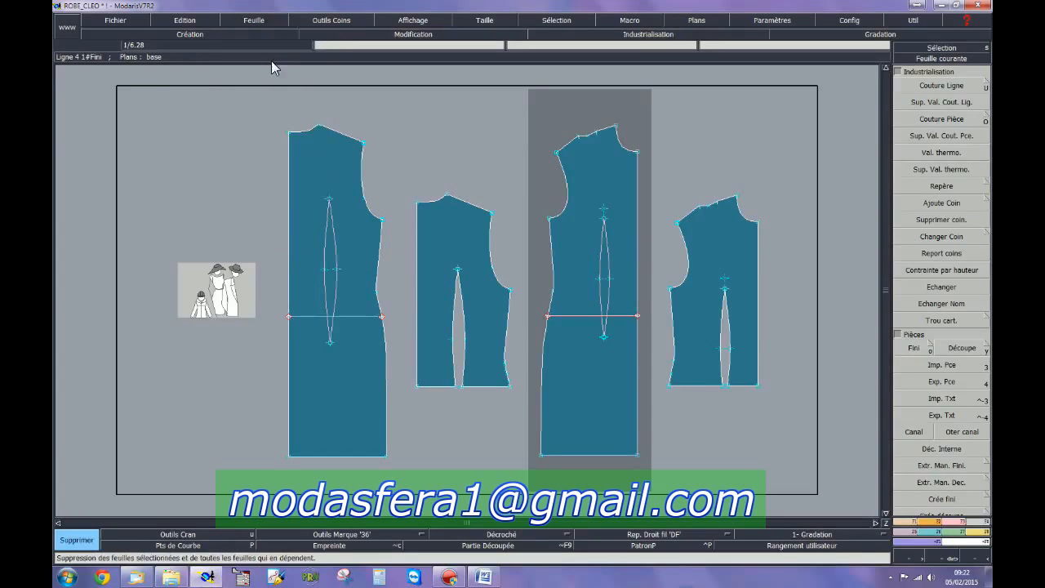
{"action": "left_click", "coordinate": [341, 220]}
{"action": "left_click", "coordinate": [574, 250]}
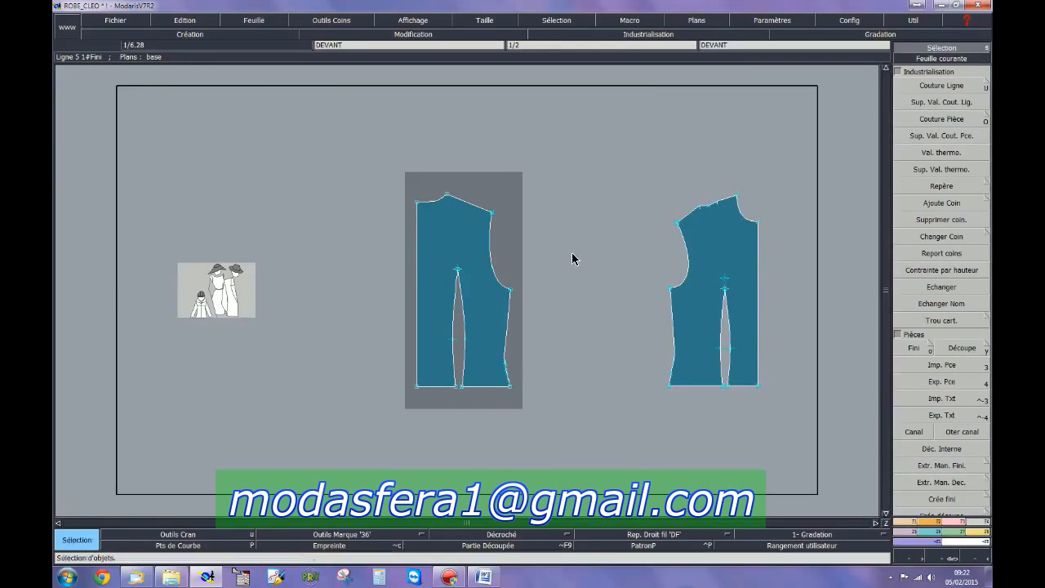
{"action": "key", "text": "j"}
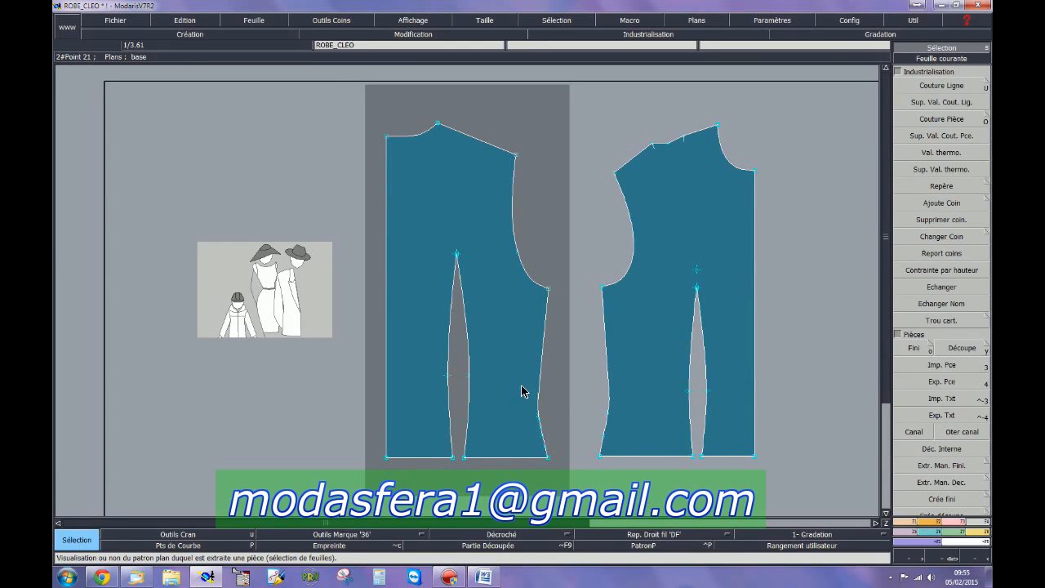
Save the ROBE_CLEO model and continue past the detected anomalies.
{"action": "left_click", "coordinate": [116, 19]}
{"action": "left_click", "coordinate": [129, 71]}
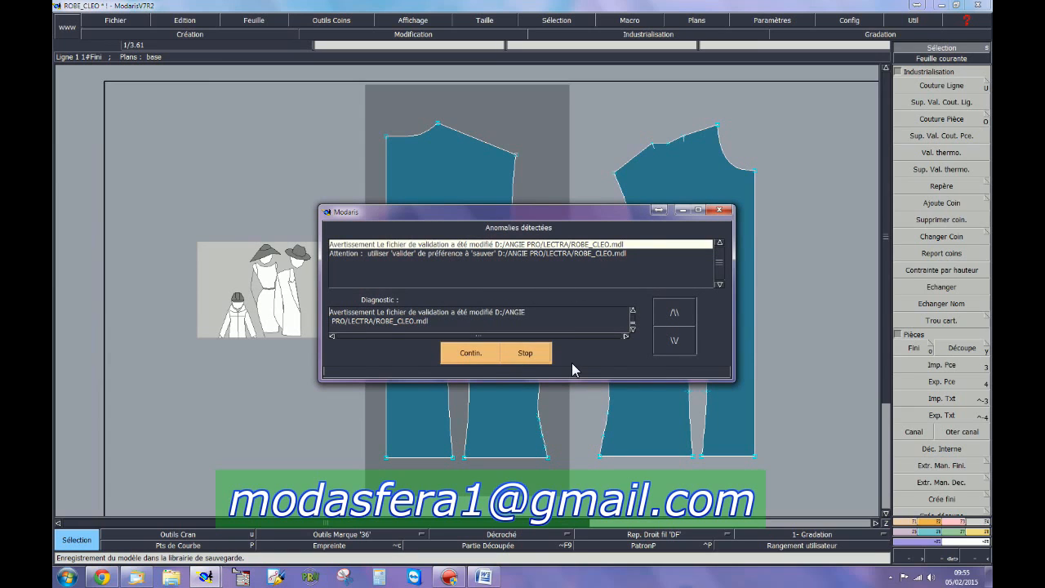
{"action": "left_click", "coordinate": [462, 353]}
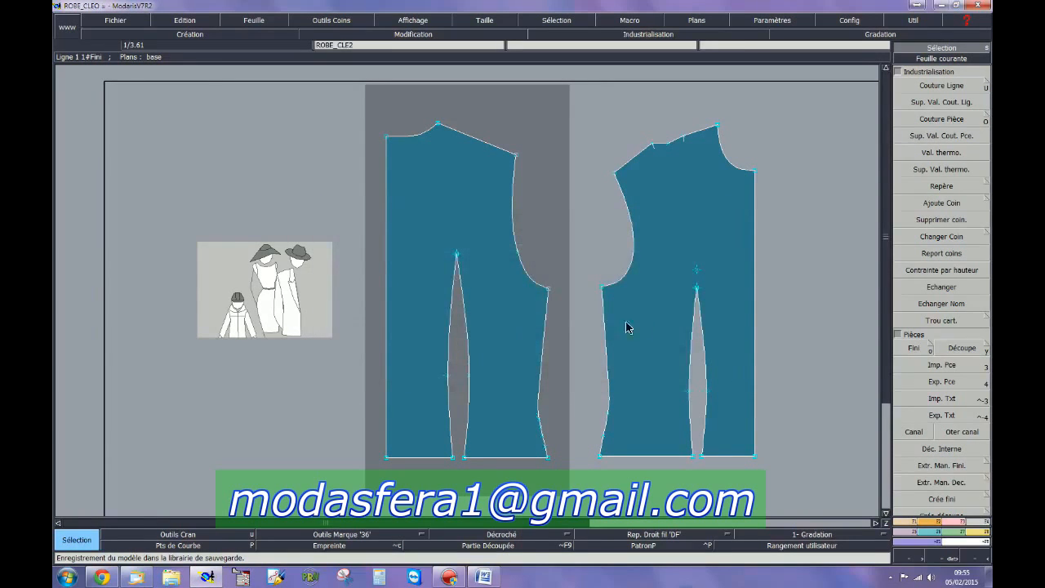
Use dart rotation on the front bodice to close the shoulder dart fully, pivoting at the waist dart tip and opening at the hem.
{"action": "left_click", "coordinate": [771, 341]}
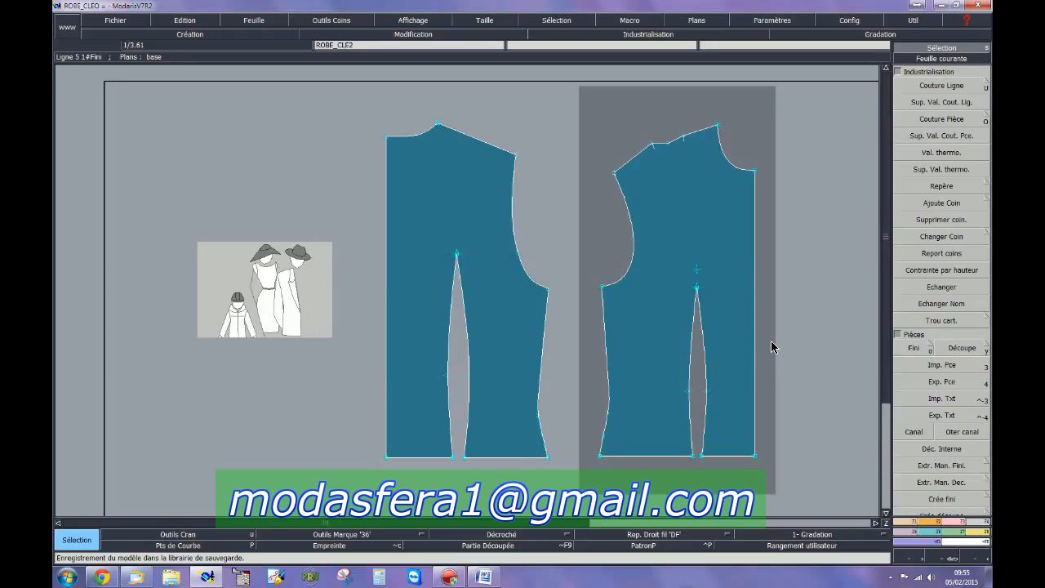
{"action": "key", "text": "Home"}
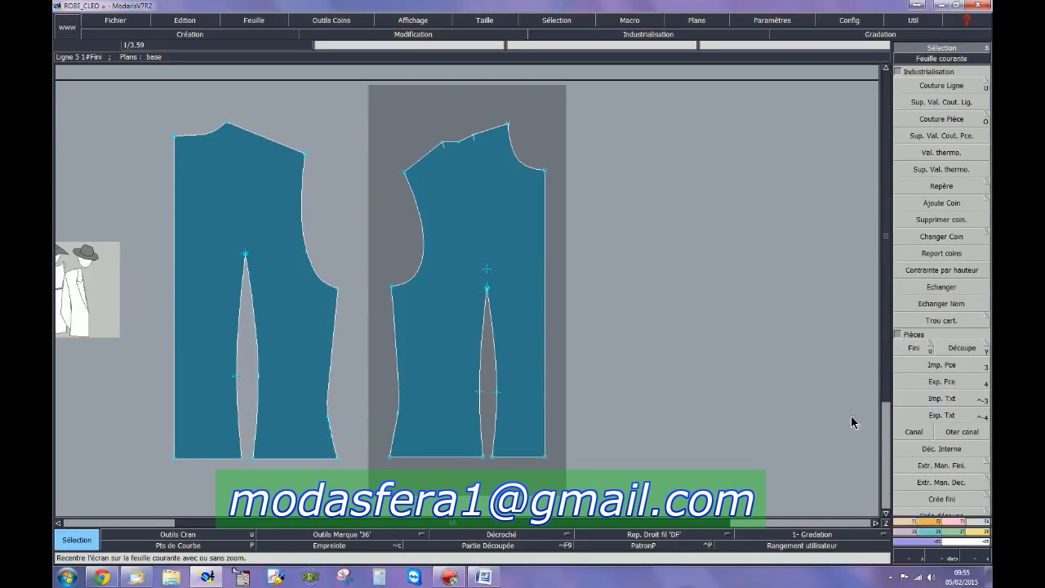
{"action": "left_click", "coordinate": [906, 532]}
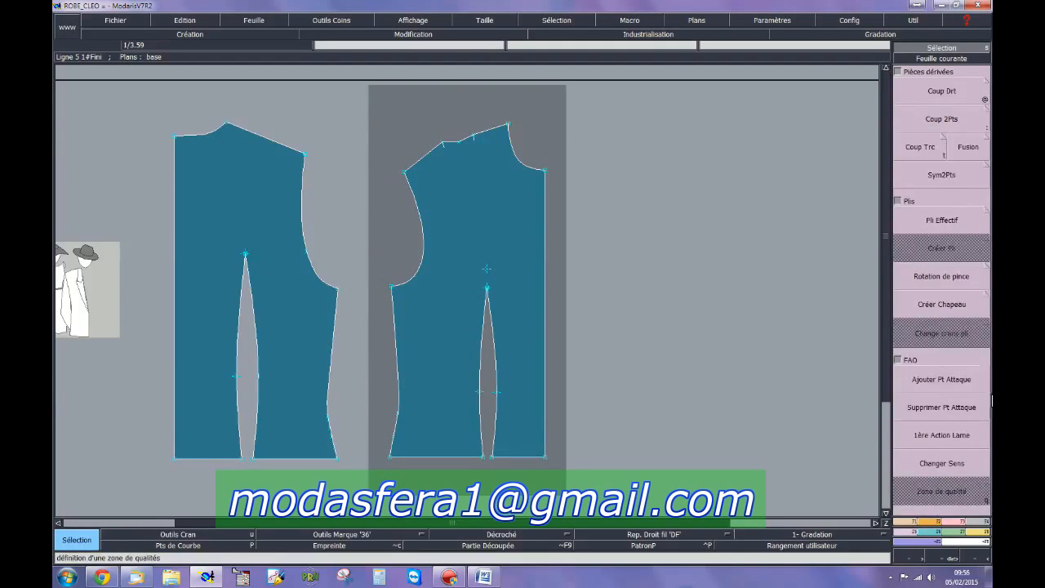
{"action": "left_click", "coordinate": [962, 276]}
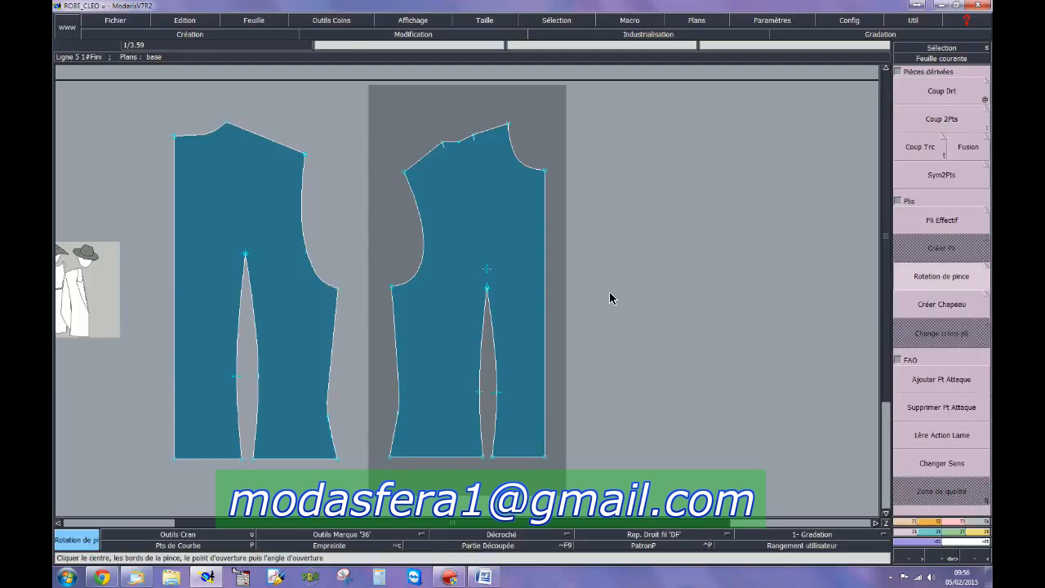
{"action": "left_click", "coordinate": [487, 287]}
{"action": "left_click", "coordinate": [488, 289]}
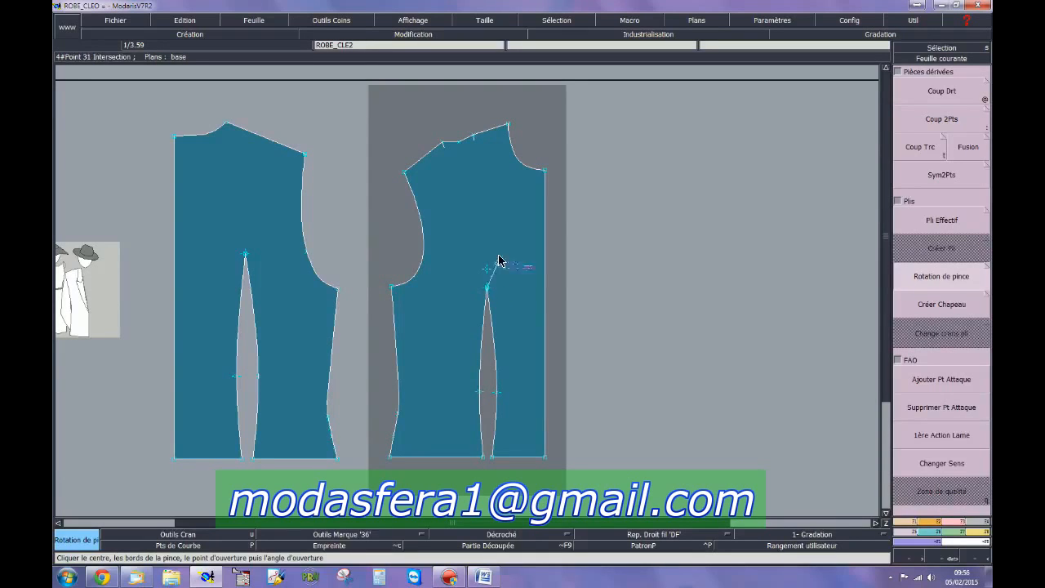
{"action": "left_click", "coordinate": [473, 137]}
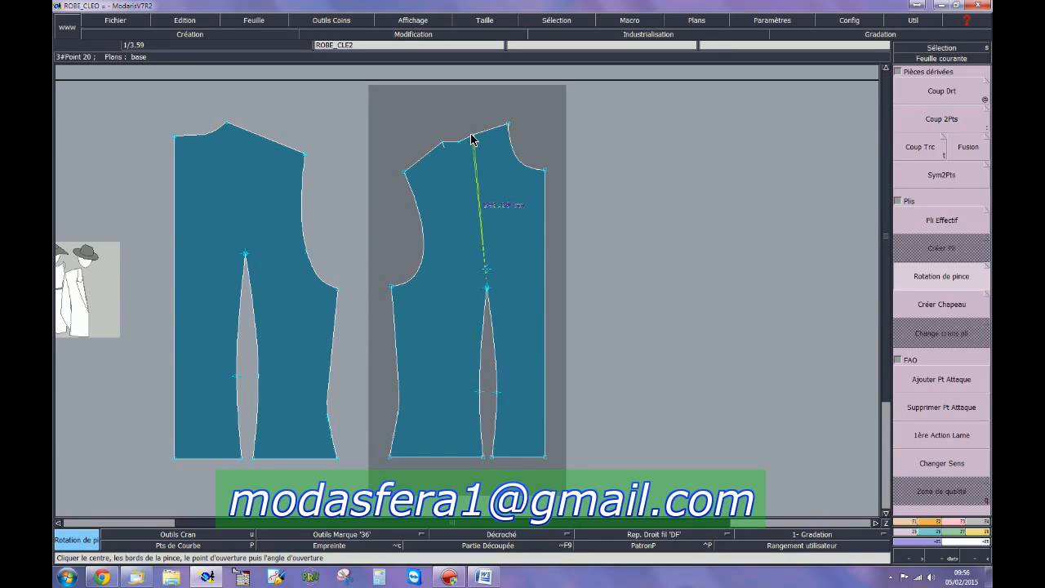
{"action": "left_click", "coordinate": [443, 144]}
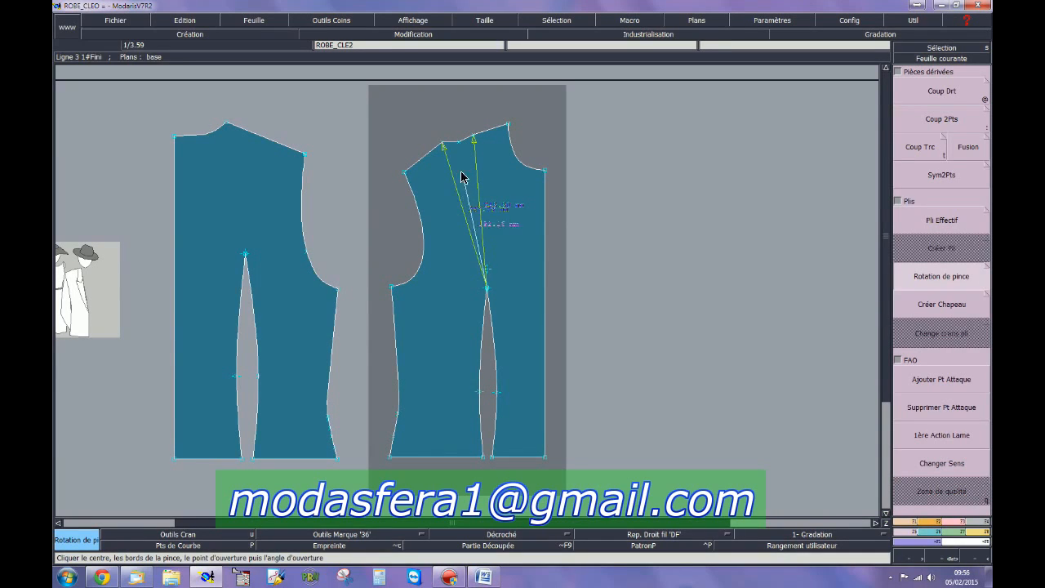
{"action": "left_click", "coordinate": [491, 456]}
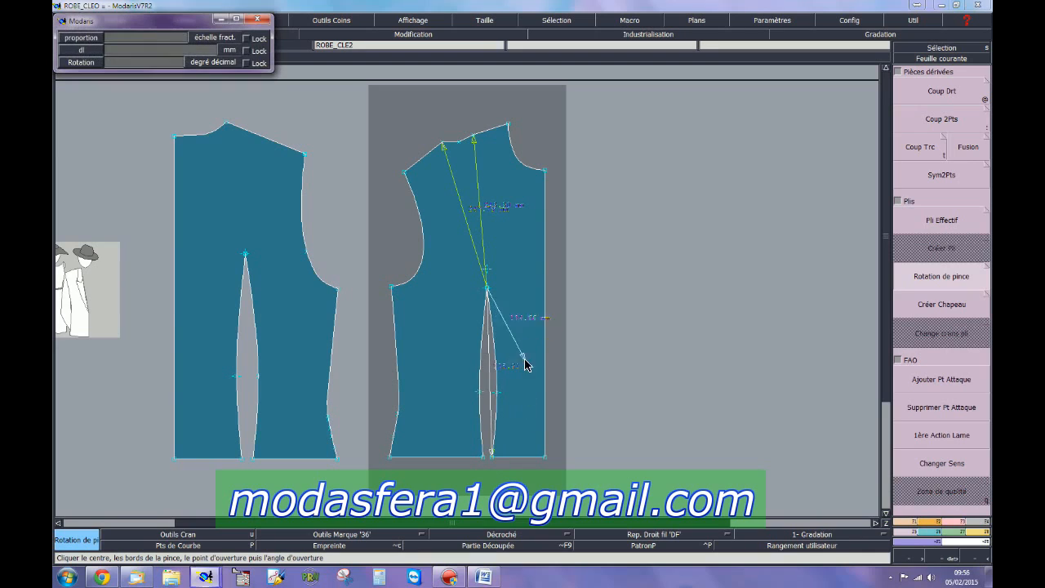
{"action": "left_click", "coordinate": [474, 139]}
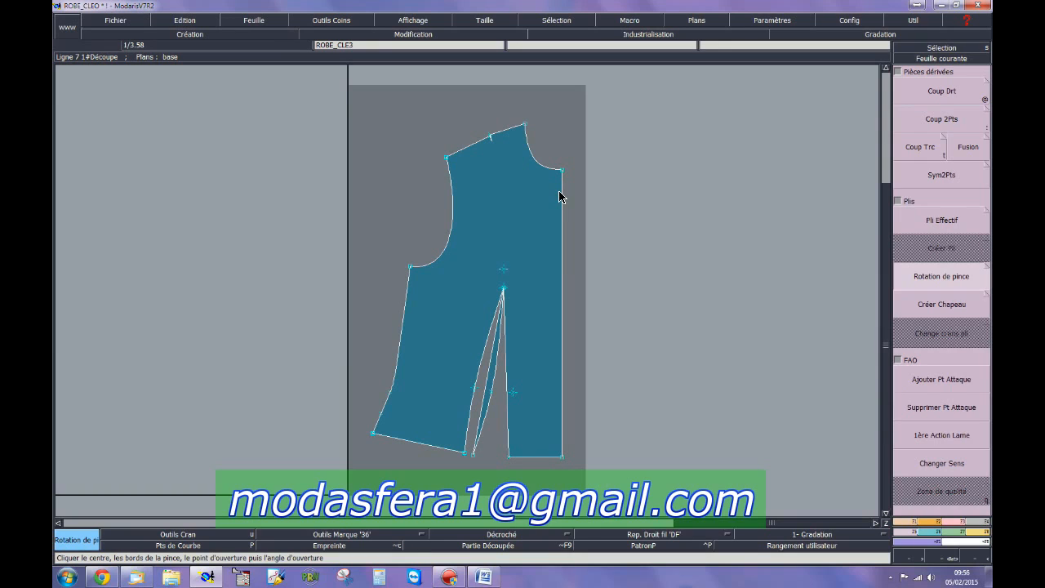
Delete the leftover dart notch on the front shoulder line.
{"action": "left_click", "coordinate": [953, 522]}
{"action": "left_click", "coordinate": [935, 77]}
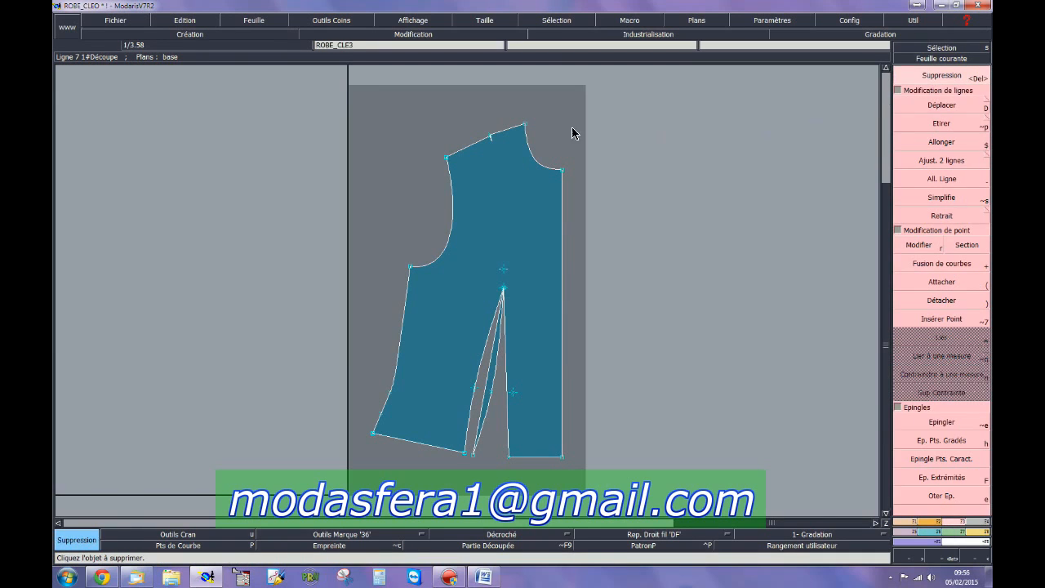
{"action": "left_click", "coordinate": [489, 138]}
Add a point on the front shoulder line, 40 mm along it from the neck point.
{"action": "left_click", "coordinate": [910, 520]}
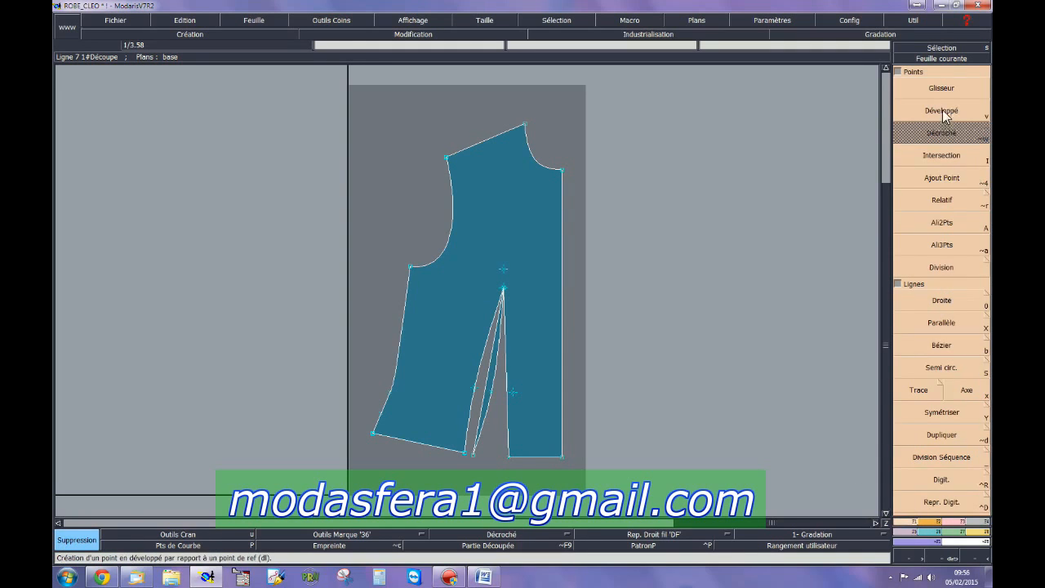
{"action": "left_click", "coordinate": [525, 126]}
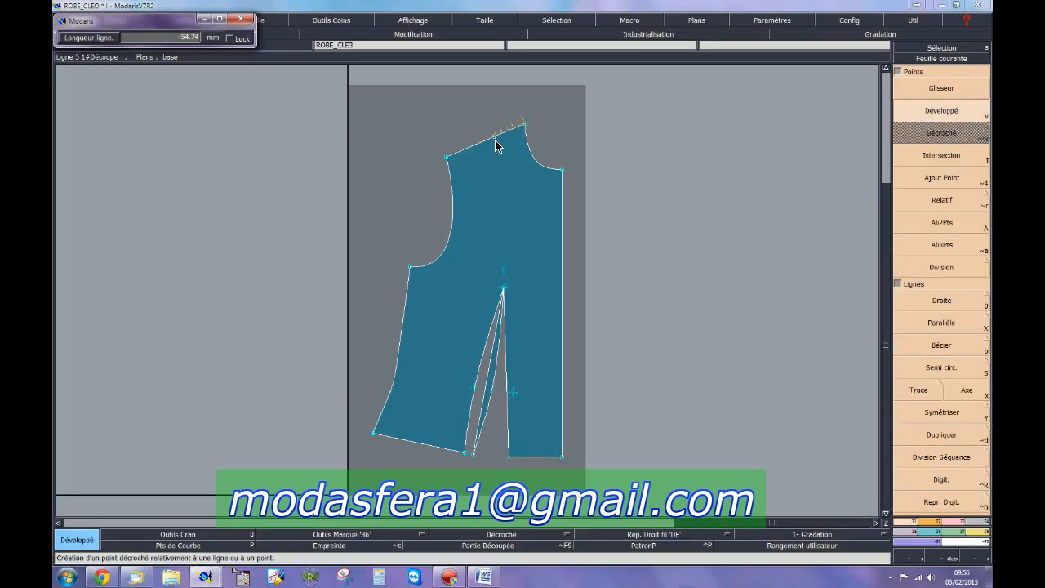
{"action": "type", "text": "40.00"}
{"action": "key", "text": "Down"}
{"action": "type", "text": "-4"}
{"action": "key", "text": "Return"}
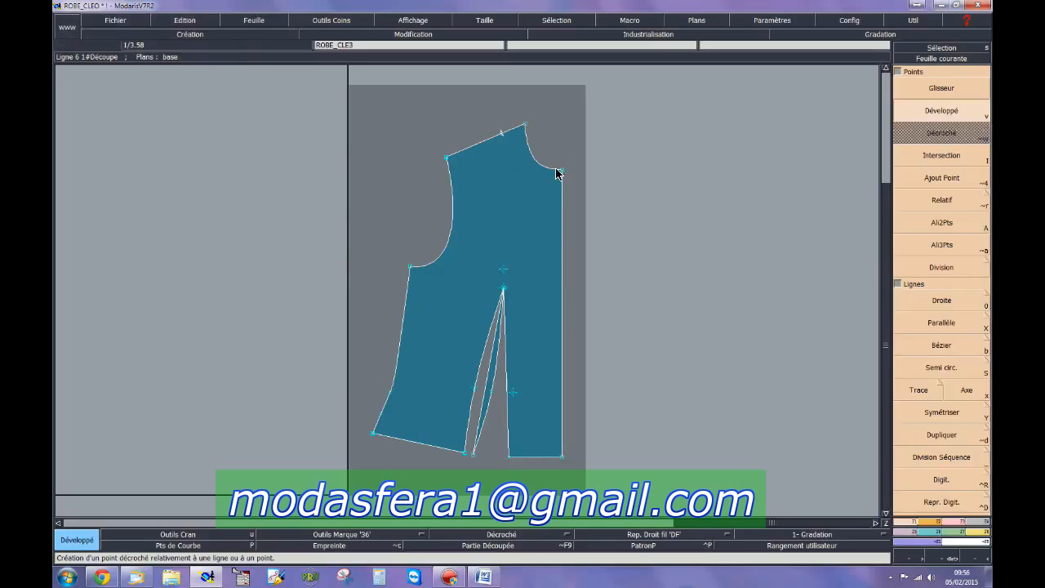
Add a point on the centre front line, 40 mm below the neckline.
{"action": "left_click", "coordinate": [563, 193]}
{"action": "key", "text": "Down"}
{"action": "type", "text": "40.00"}
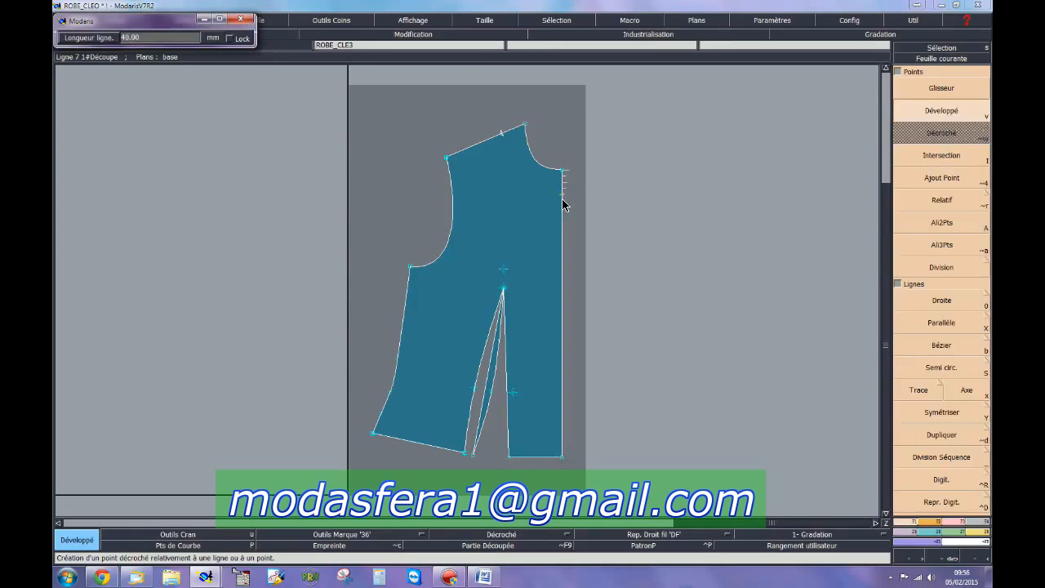
{"action": "key", "text": "Return"}
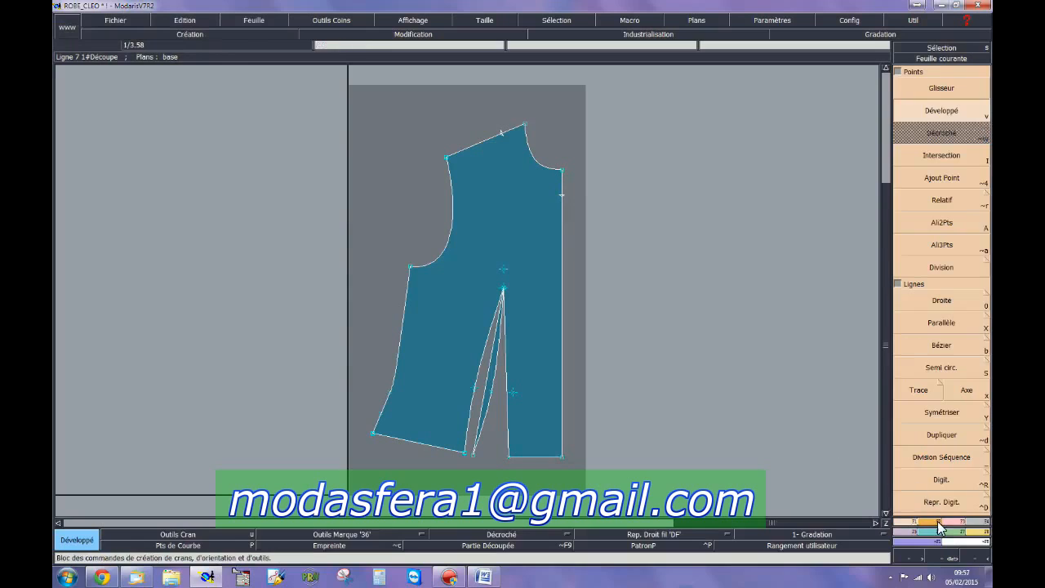
Draw a neckline arc with a 30 mm sagitta from the new centre front point to the new shoulder point.
{"action": "left_click", "coordinate": [938, 521]}
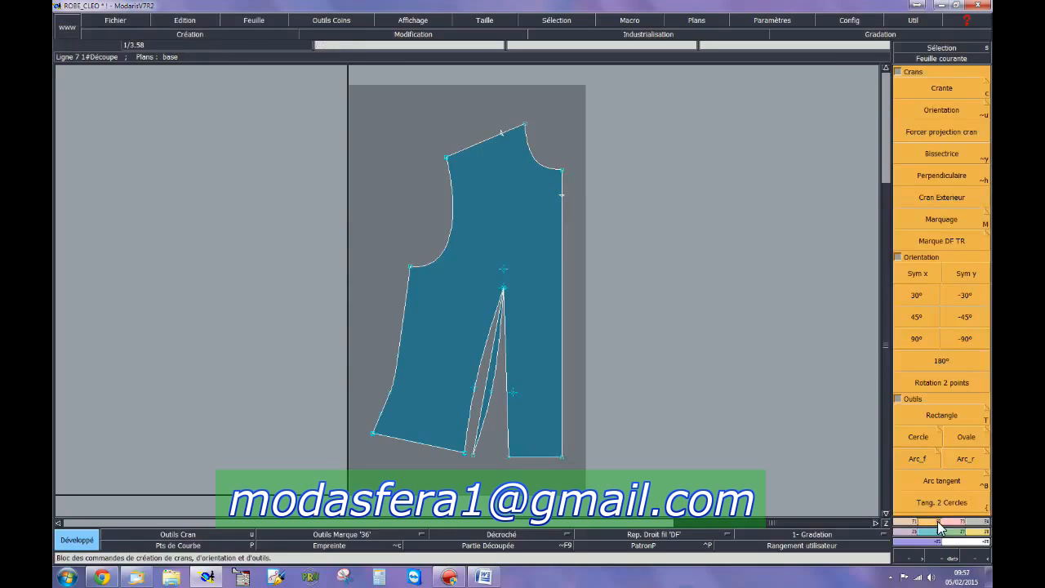
{"action": "left_click", "coordinate": [916, 458]}
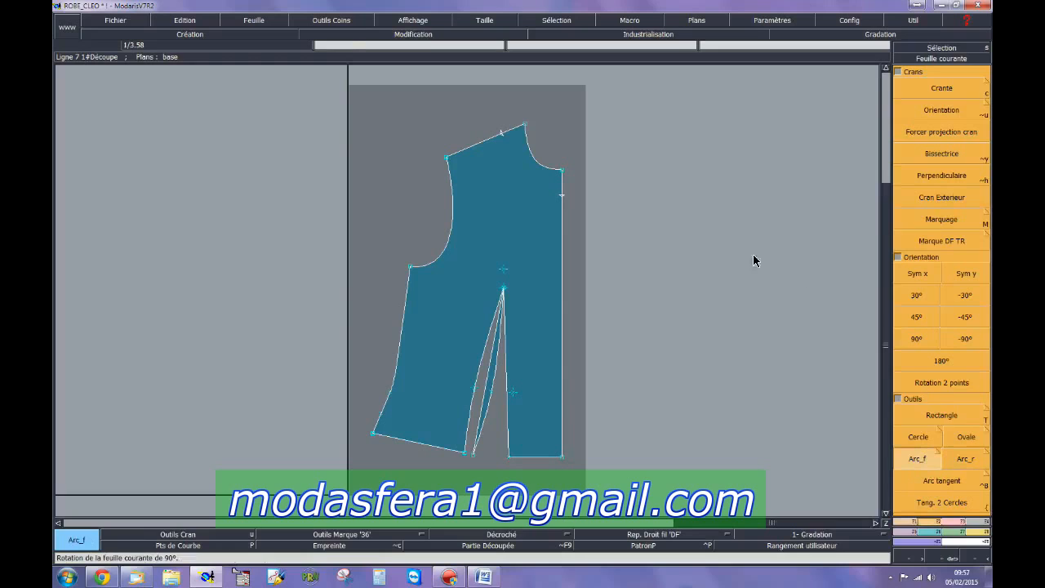
{"action": "left_click", "coordinate": [560, 194]}
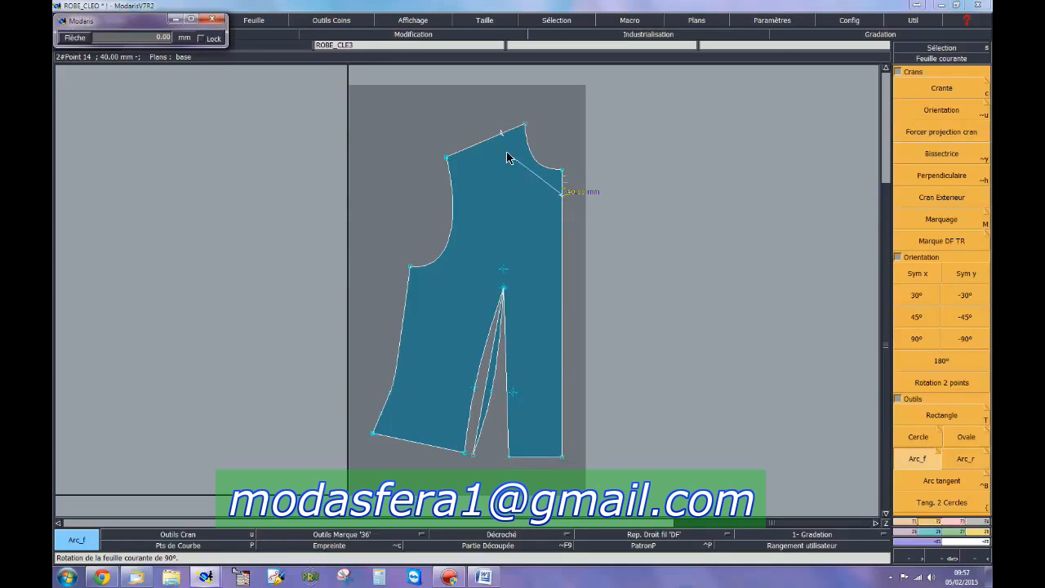
{"action": "key", "text": "Down"}
{"action": "type", "text": "30"}
{"action": "key", "text": "Return"}
{"action": "left_click", "coordinate": [502, 137]}
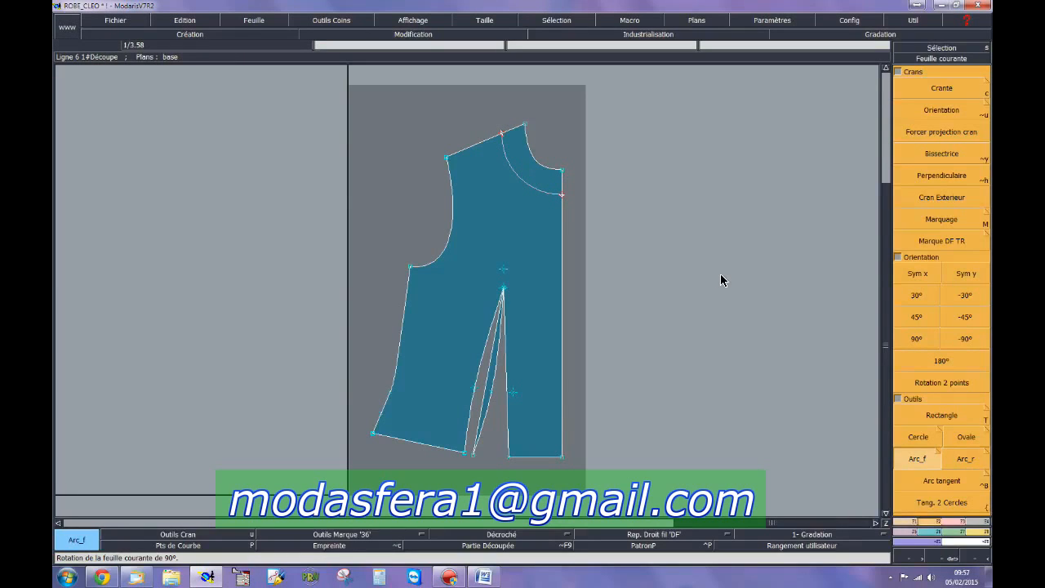
Create a parallel of the new neckline arc, 80 mm below it towards the bust.
{"action": "left_click", "coordinate": [896, 521]}
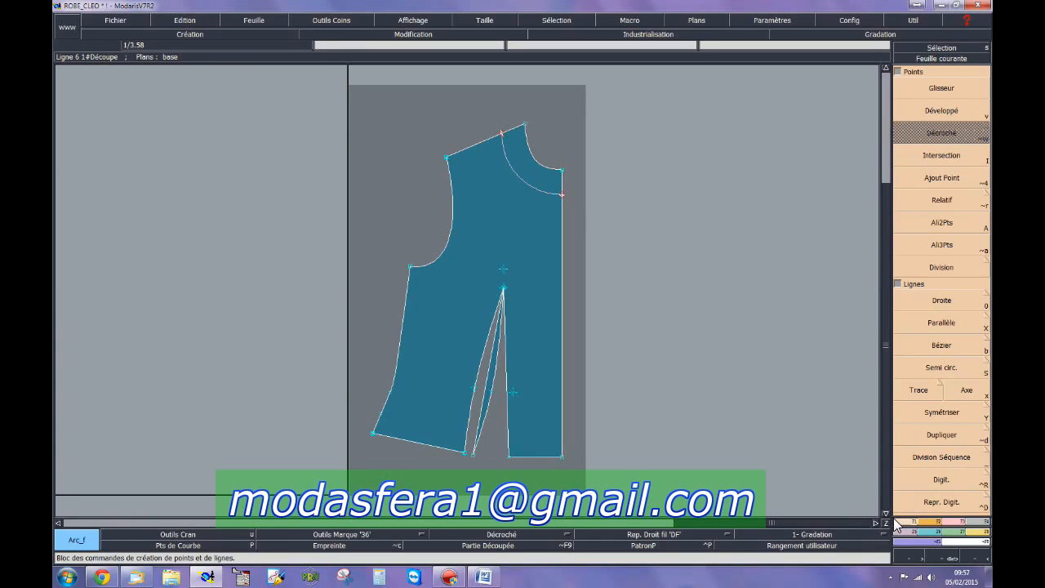
{"action": "left_click", "coordinate": [942, 323]}
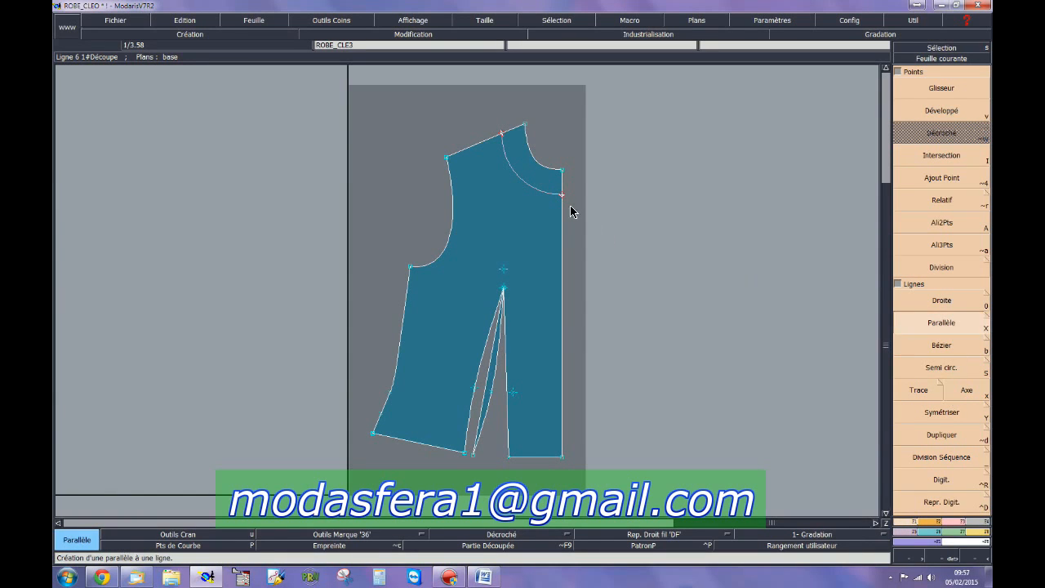
{"action": "left_click", "coordinate": [527, 189]}
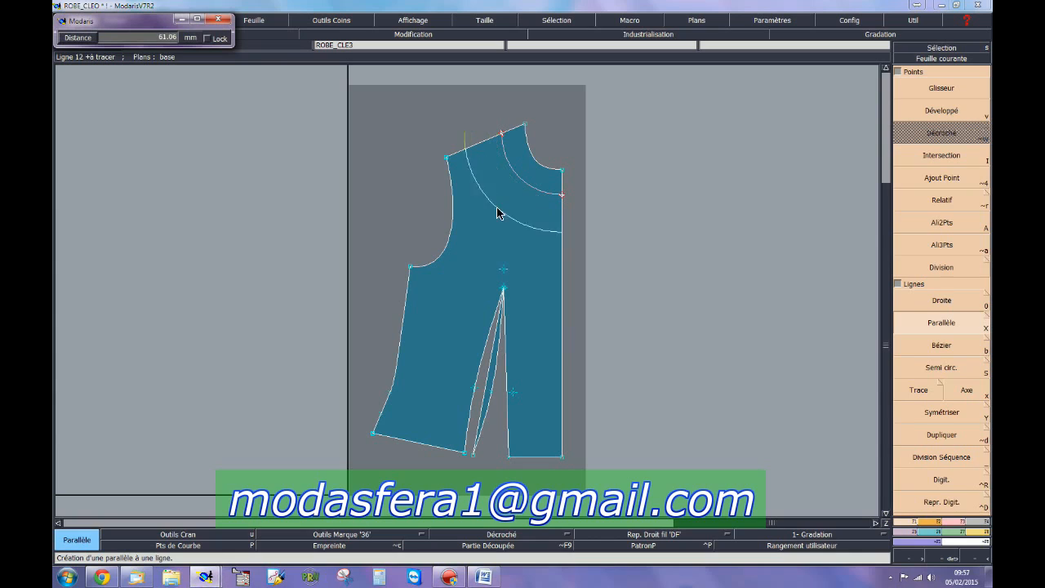
{"action": "key", "text": "Down"}
{"action": "type", "text": "80"}
{"action": "key", "text": "Return"}
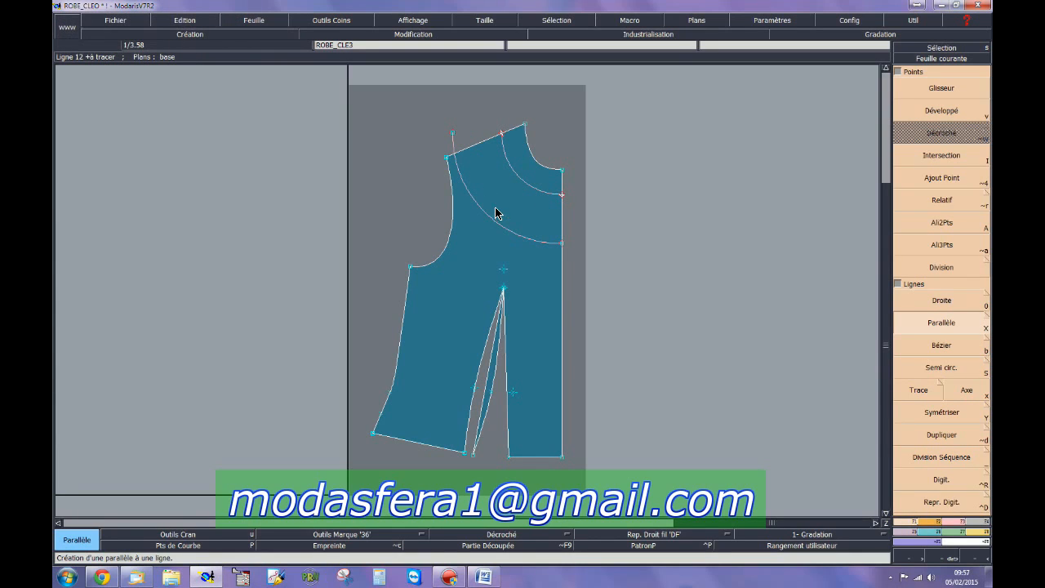
Adjust the parallel yoke curve against the centre front line with the two-line adjustment.
{"action": "left_click", "coordinate": [950, 521]}
{"action": "left_click", "coordinate": [942, 163]}
{"action": "left_click", "coordinate": [942, 162]}
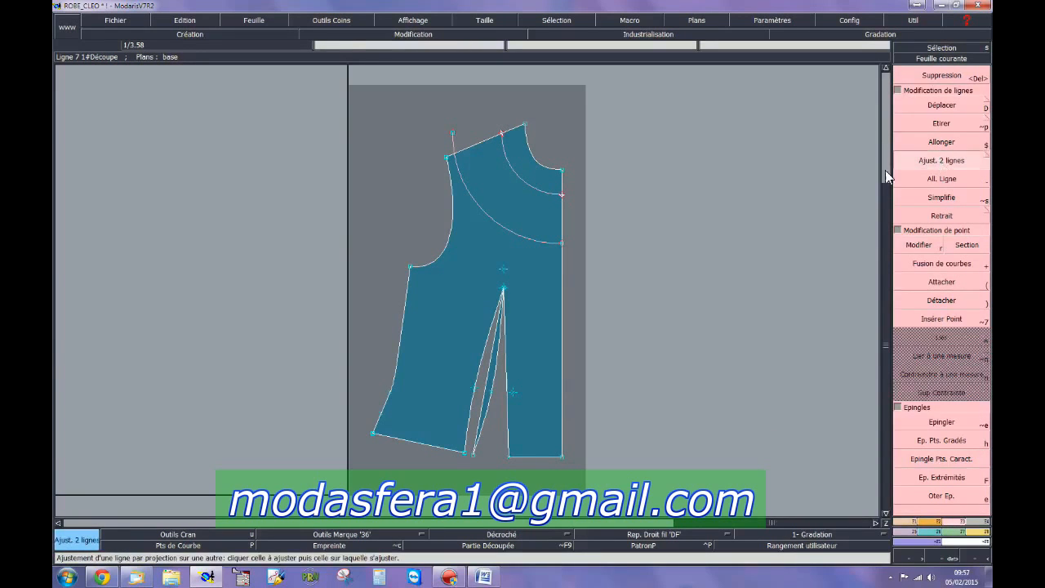
{"action": "left_click", "coordinate": [561, 234]}
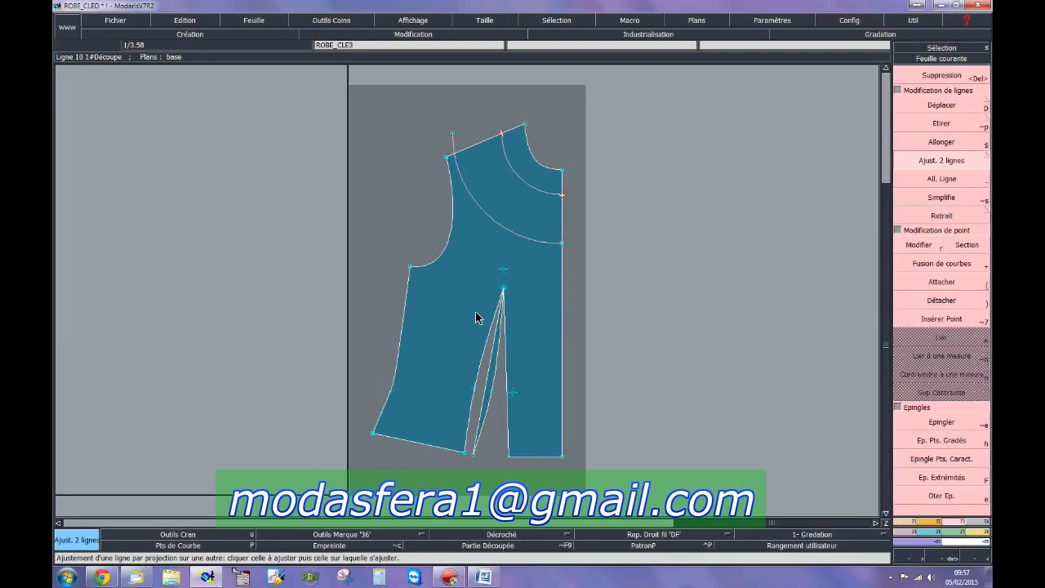
Add a point on the yoke curve, 120 mm along it from the centre front.
{"action": "left_click", "coordinate": [909, 530]}
{"action": "left_click", "coordinate": [942, 110]}
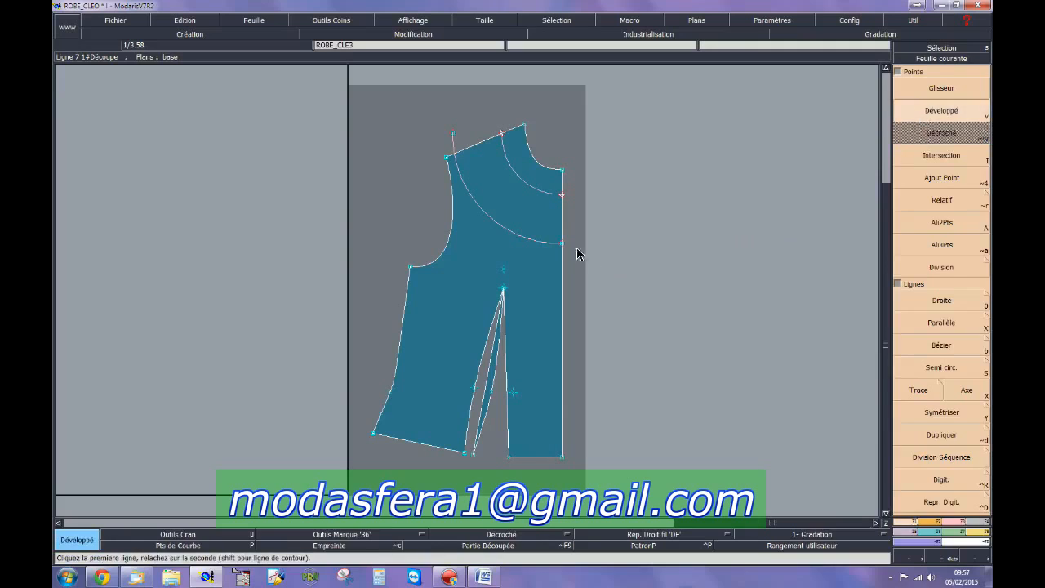
{"action": "left_click", "coordinate": [562, 243]}
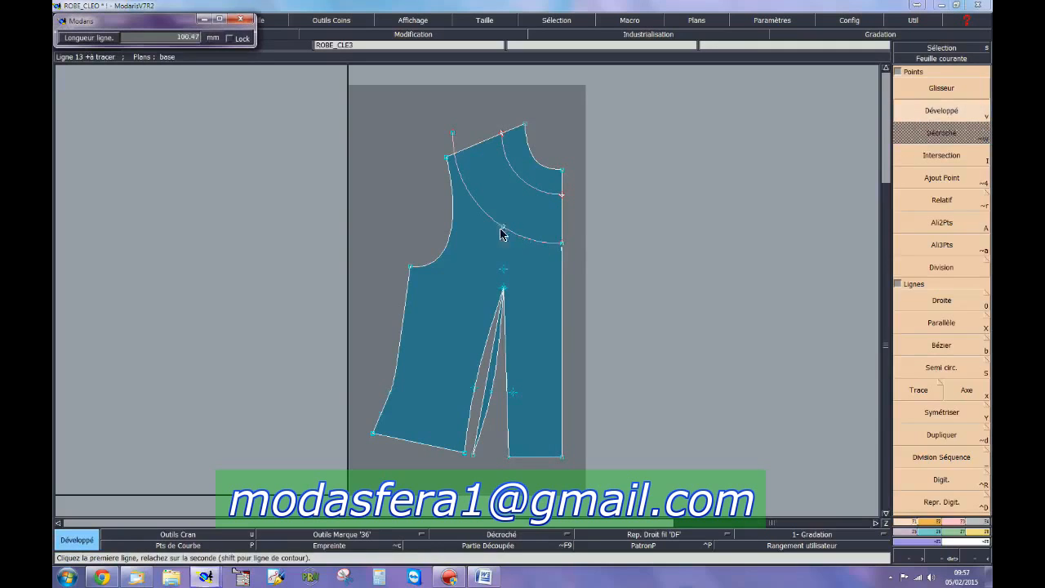
{"action": "type", "text": "120.00"}
{"action": "key", "text": "Return"}
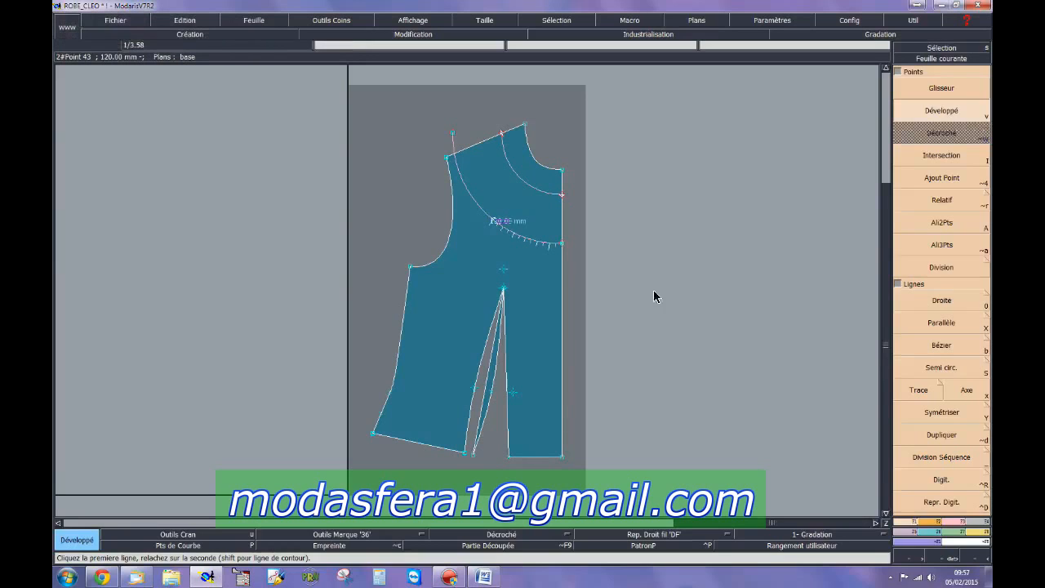
Draw a Bézier curve from the underarm point to the 120 mm point on the yoke curve.
{"action": "left_click", "coordinate": [951, 339]}
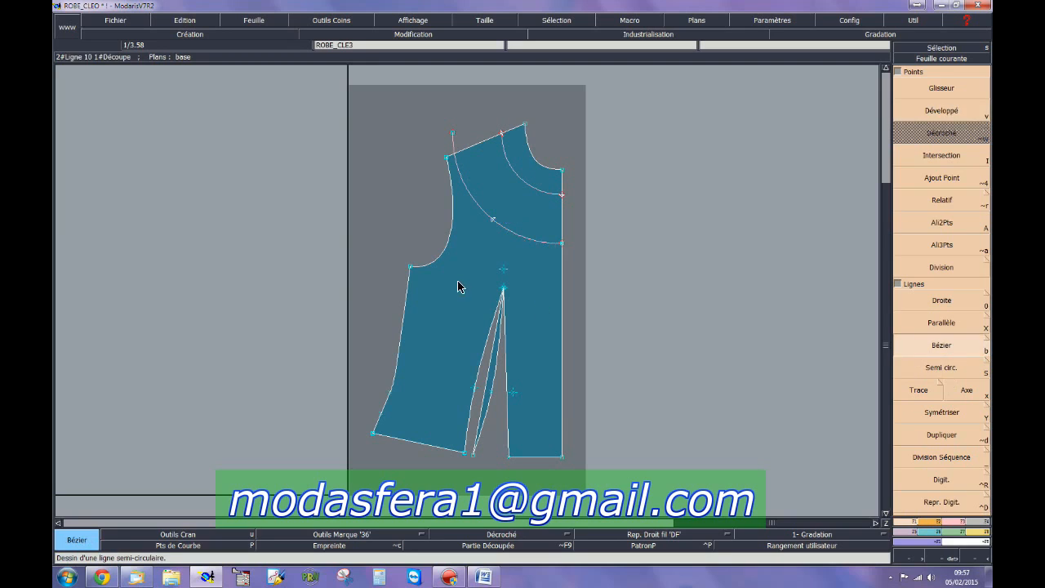
{"action": "left_click", "coordinate": [412, 268]}
{"action": "left_click", "coordinate": [433, 267]}
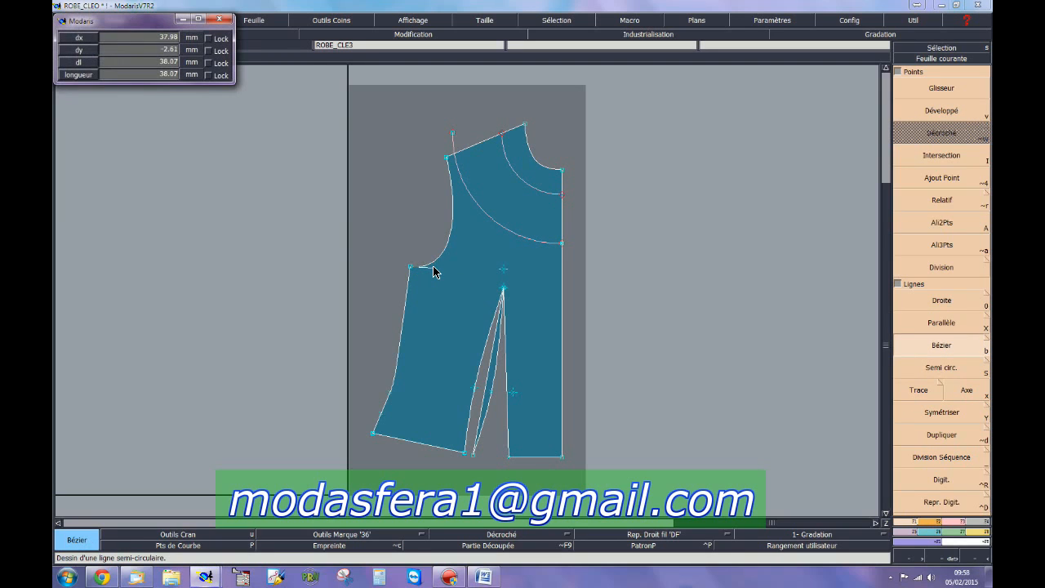
{"action": "left_click", "coordinate": [493, 221]}
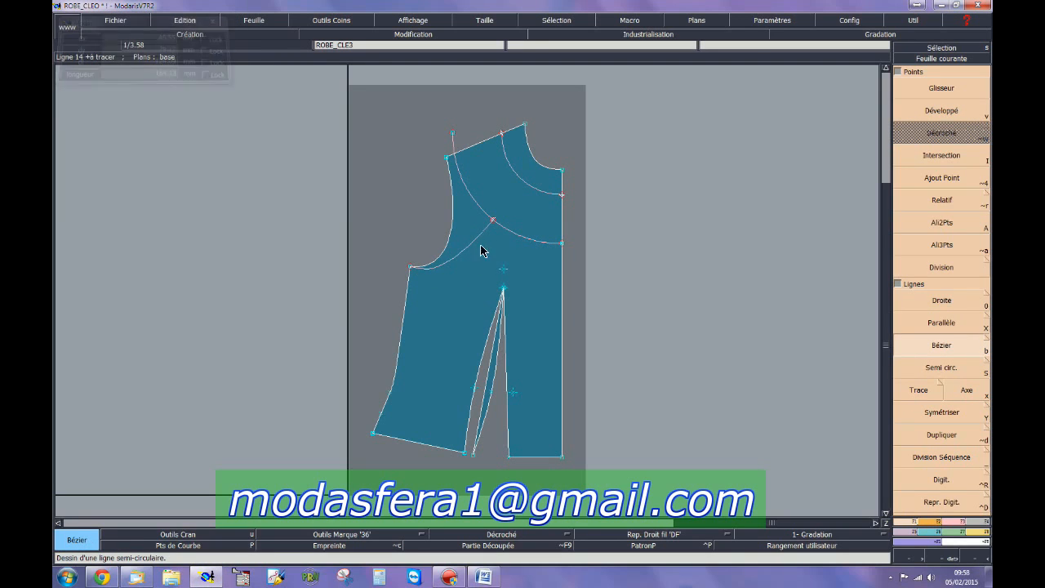
Show the curve points and move the Bézier curve's intermediate point slightly towards the armhole to smooth its shape.
{"action": "left_click", "coordinate": [954, 522]}
{"action": "left_click", "coordinate": [918, 246]}
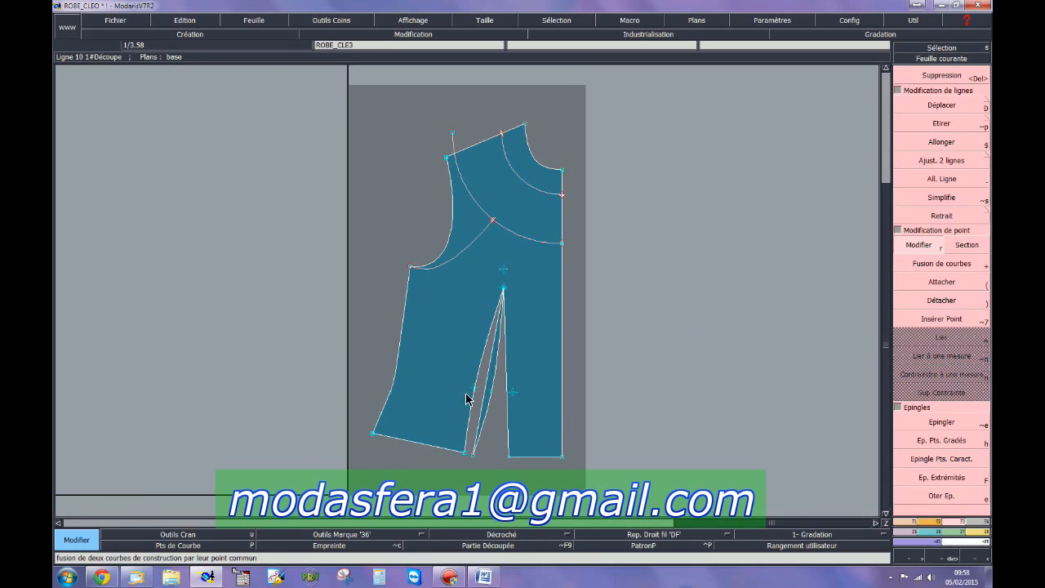
{"action": "left_click", "coordinate": [222, 545]}
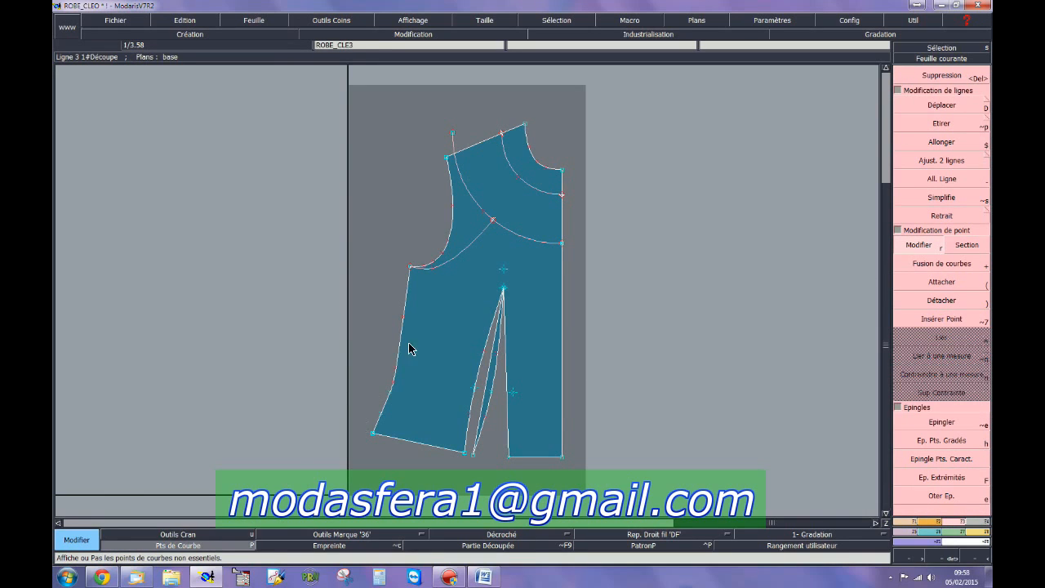
{"action": "left_click", "coordinate": [434, 273]}
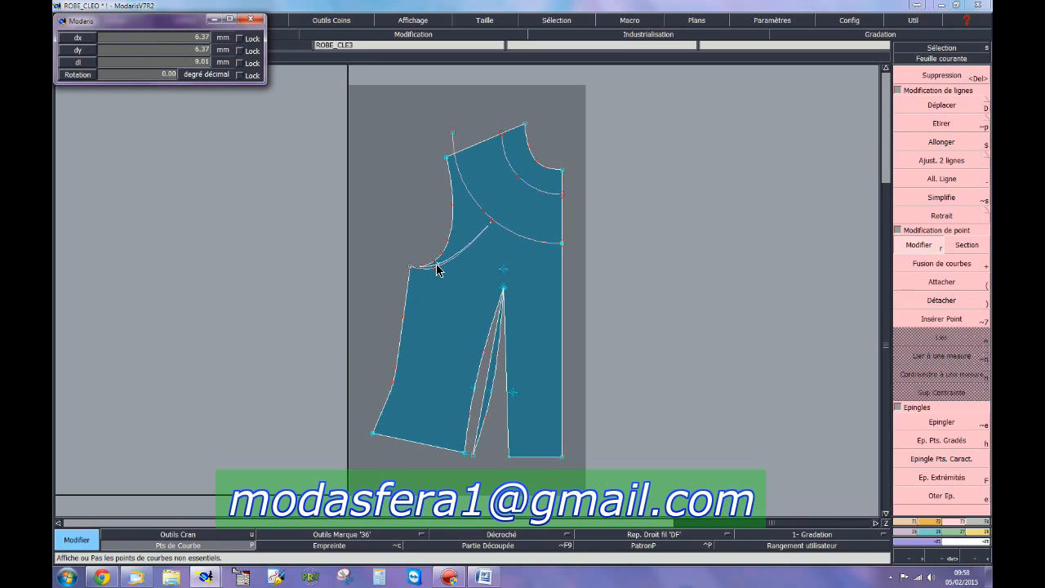
{"action": "left_click", "coordinate": [439, 265]}
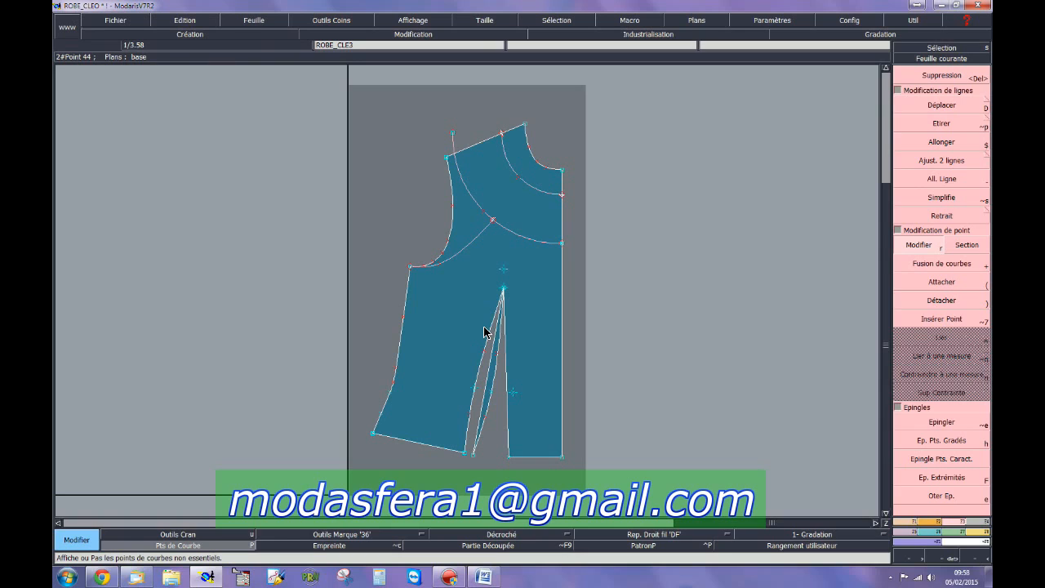
Extract the curved yoke and the lower front bodice from ROBE_CLE3 as separate finished pieces.
{"action": "left_click", "coordinate": [981, 521]}
{"action": "left_click", "coordinate": [915, 347]}
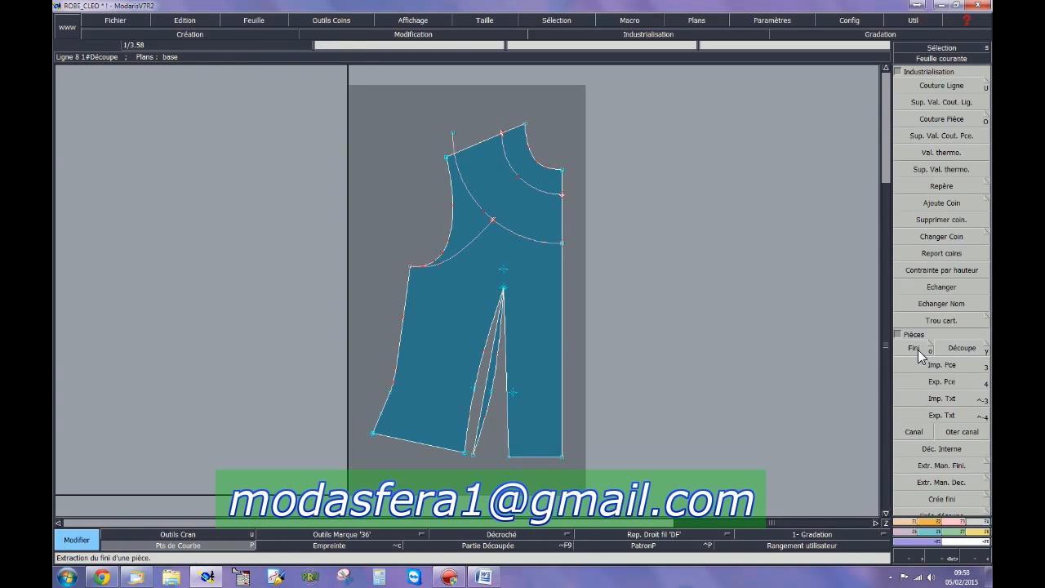
{"action": "left_click", "coordinate": [491, 192]}
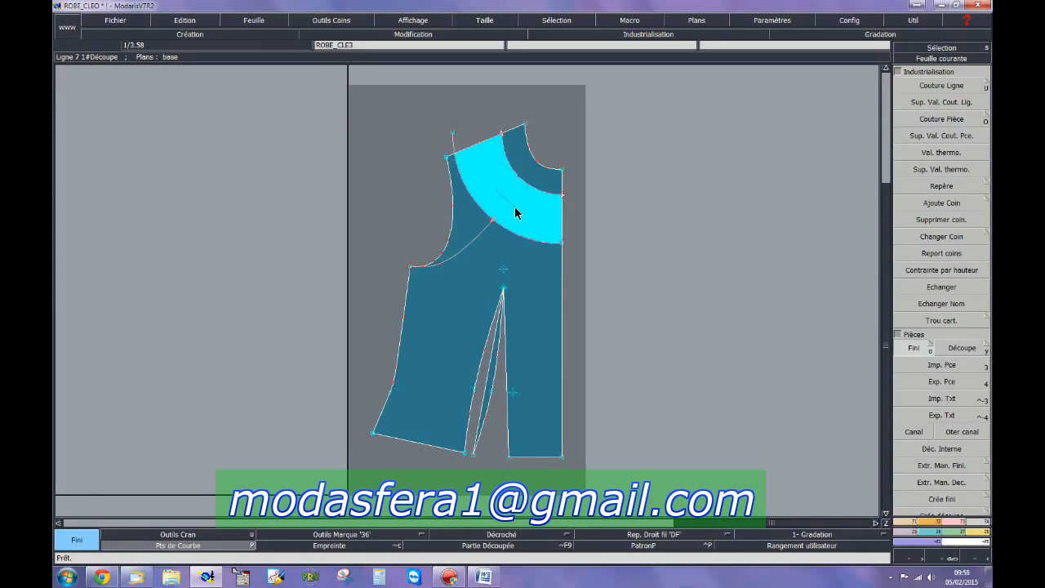
{"action": "left_click", "coordinate": [521, 265]}
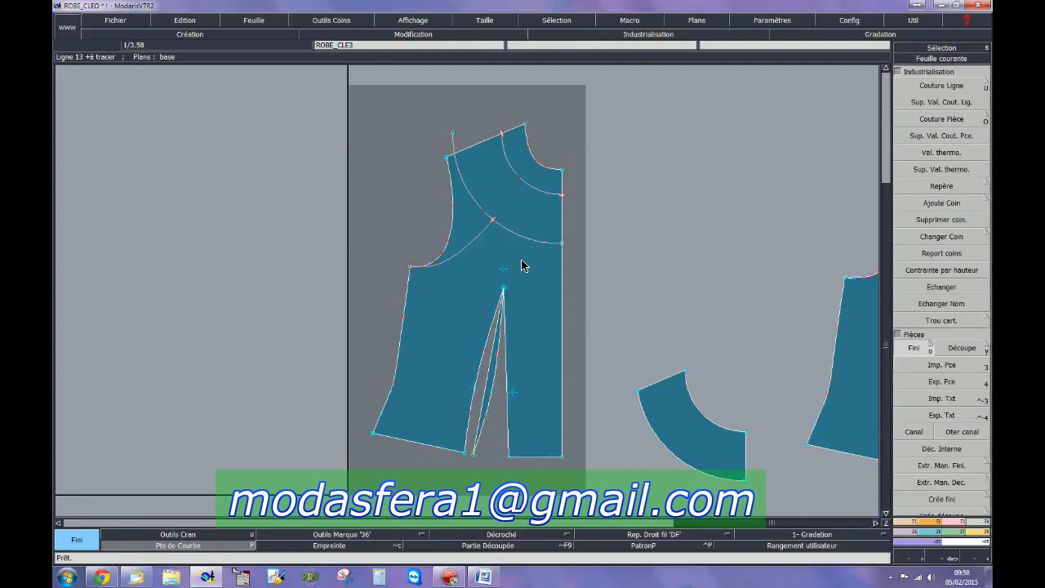
Rotate the waist dart of lower front piece ROBE_CLE5 into its curved upper edge, near the midpoint between the peak and the centre front.
{"action": "key", "text": "8"}
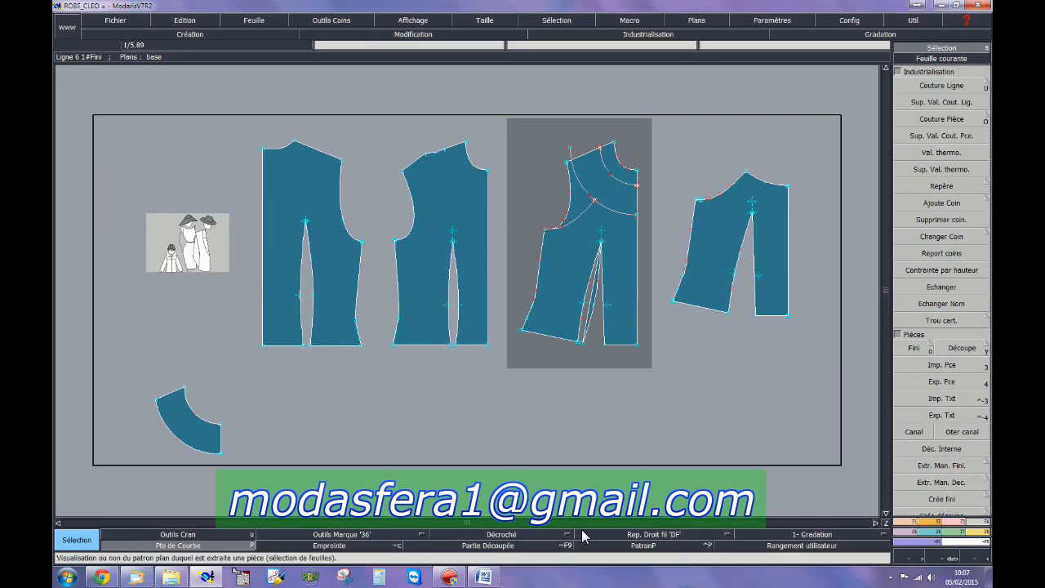
{"action": "left_click", "coordinate": [744, 326]}
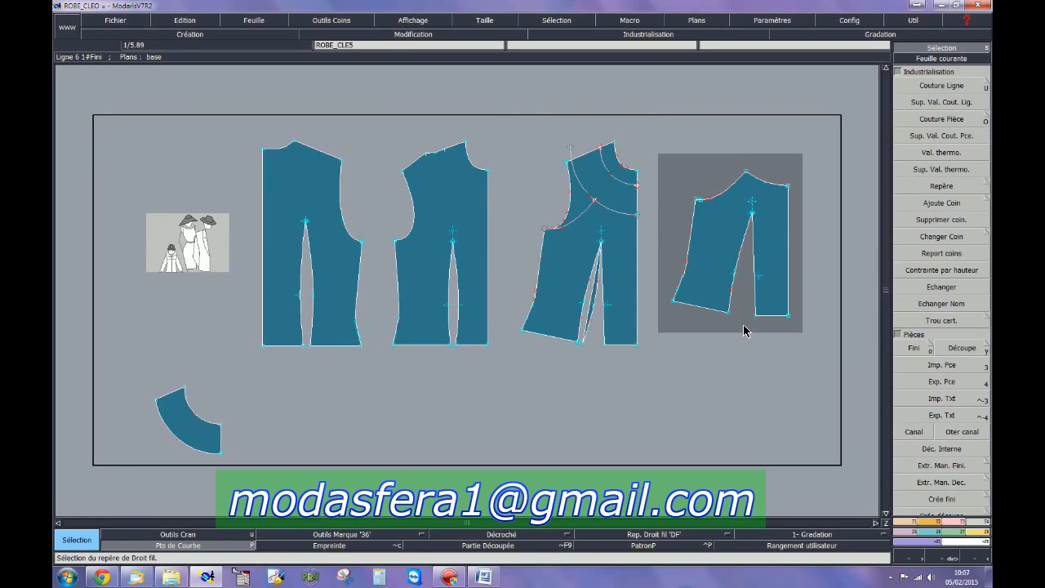
{"action": "key", "text": "Home"}
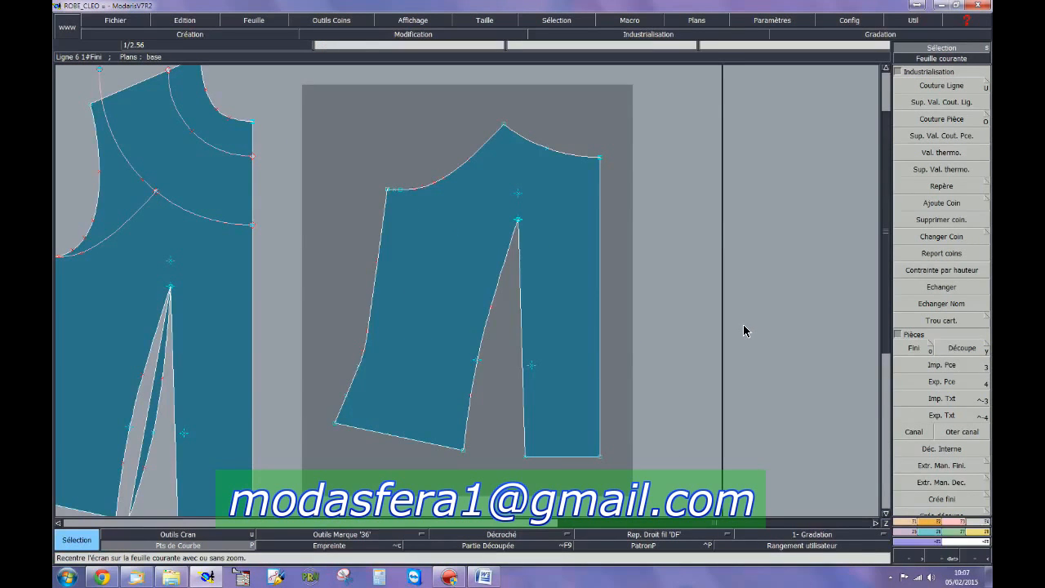
{"action": "left_click", "coordinate": [942, 499]}
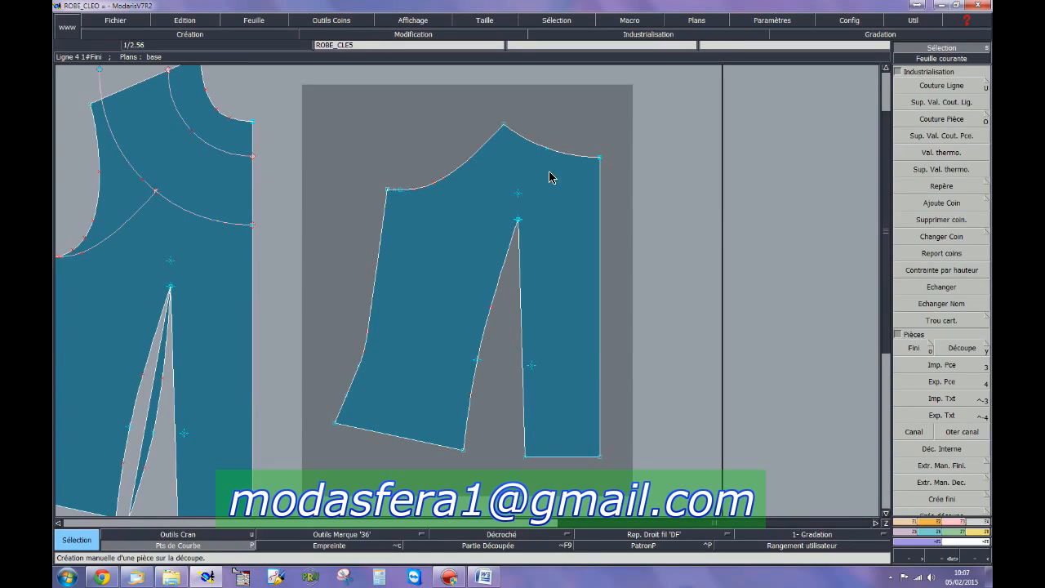
{"action": "left_click", "coordinate": [913, 532]}
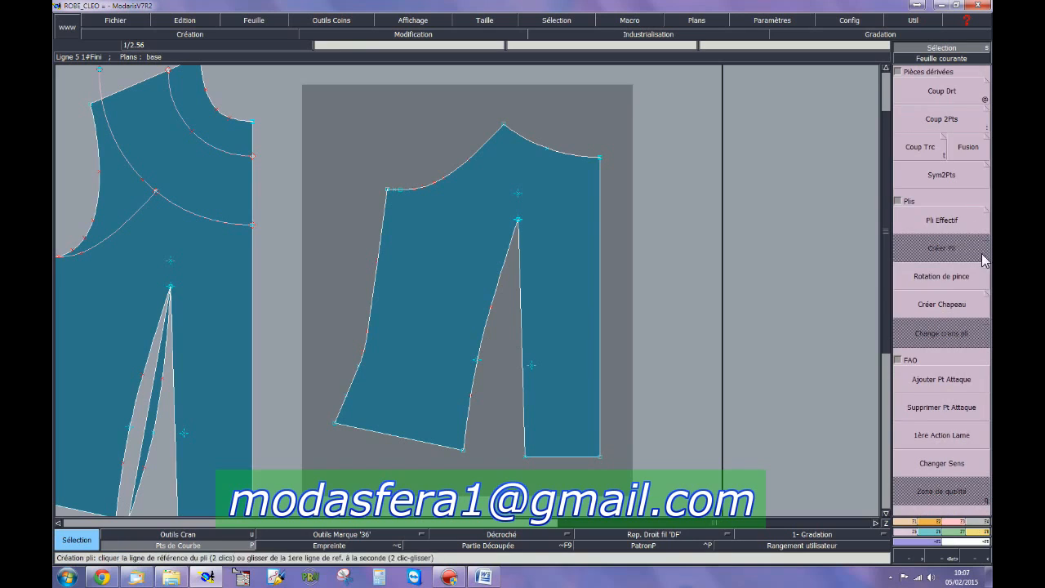
{"action": "left_click", "coordinate": [947, 279]}
{"action": "left_click_drag", "start_coordinate": [519, 225], "coordinate": [465, 449]}
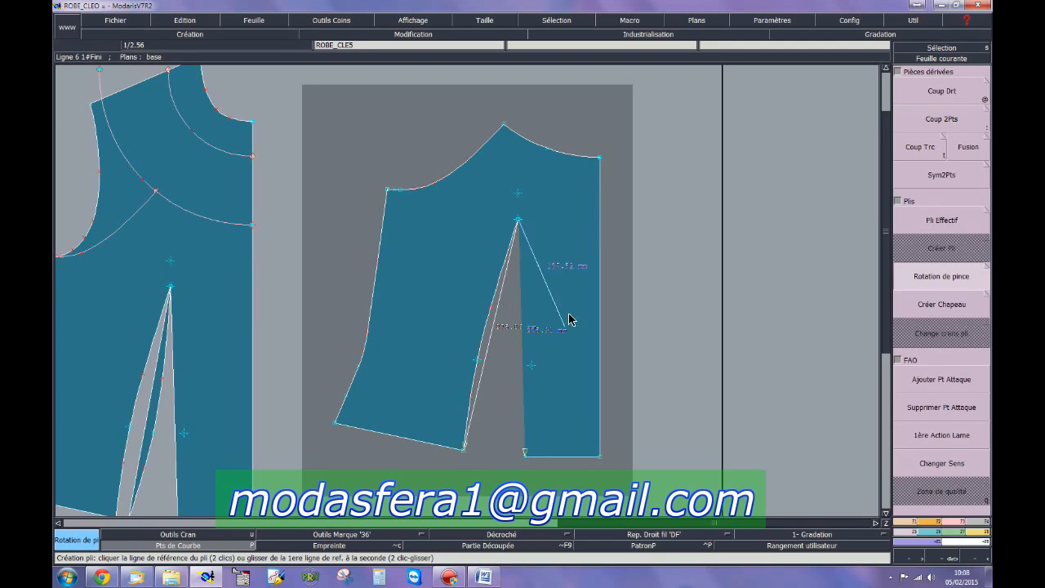
{"action": "left_click", "coordinate": [546, 147]}
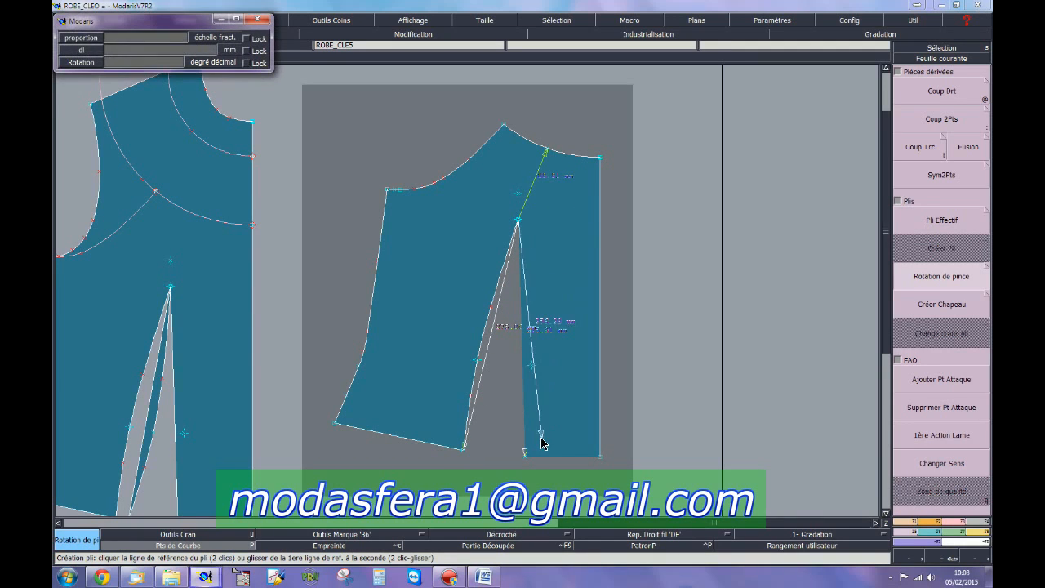
{"action": "left_click", "coordinate": [524, 456]}
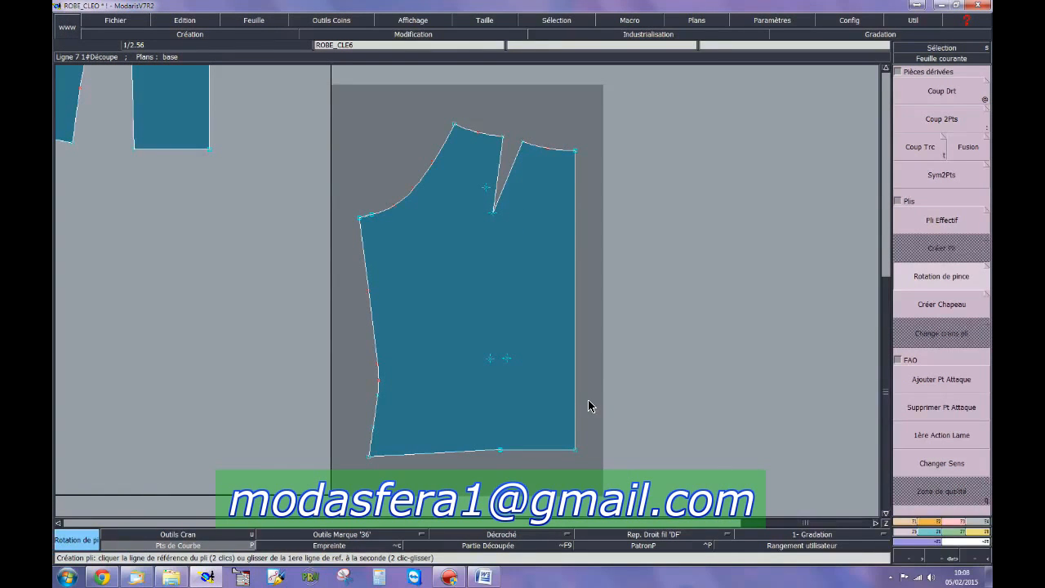
Draw a Bézier curve from the top of the centre front across the open dart to the upper peak of the piece.
{"action": "left_click", "coordinate": [903, 521]}
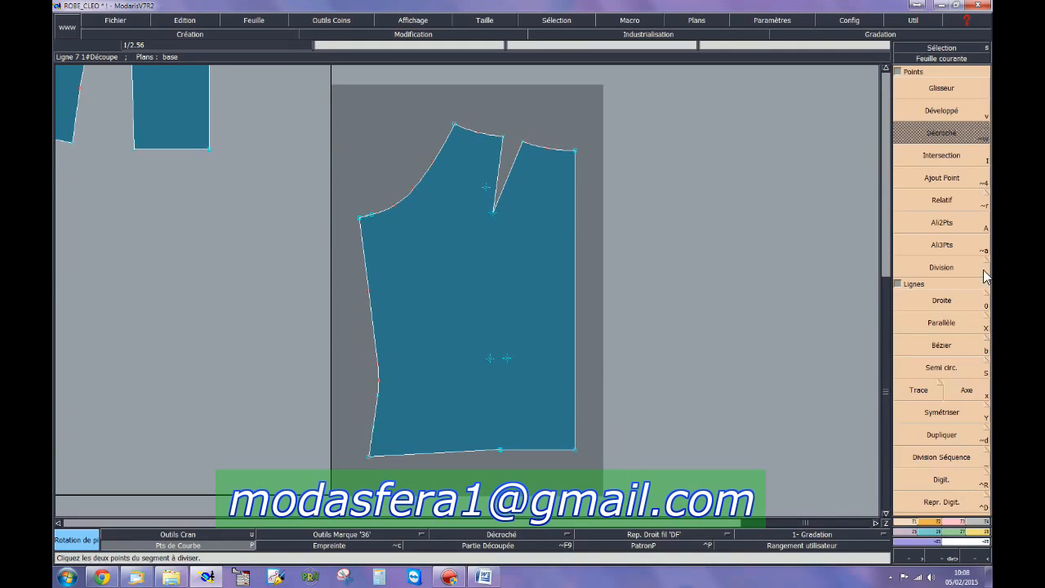
{"action": "left_click", "coordinate": [961, 343]}
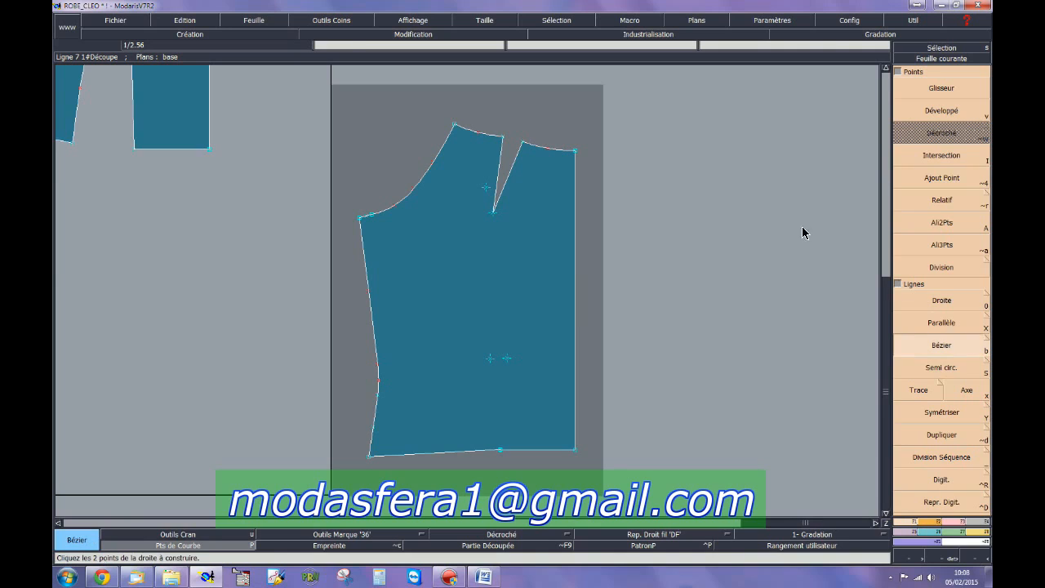
{"action": "left_click", "coordinate": [576, 150]}
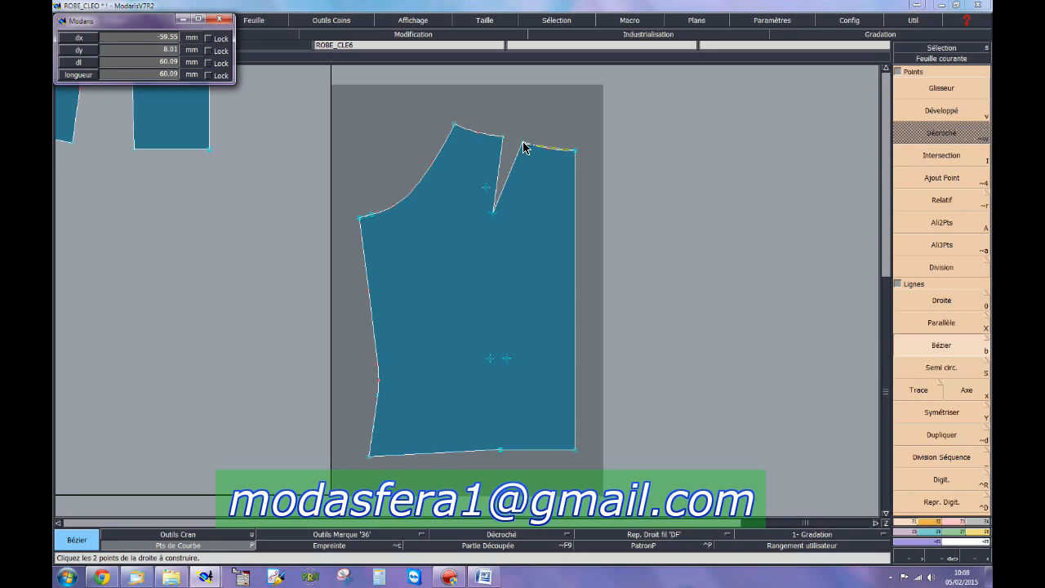
{"action": "left_click", "coordinate": [523, 145]}
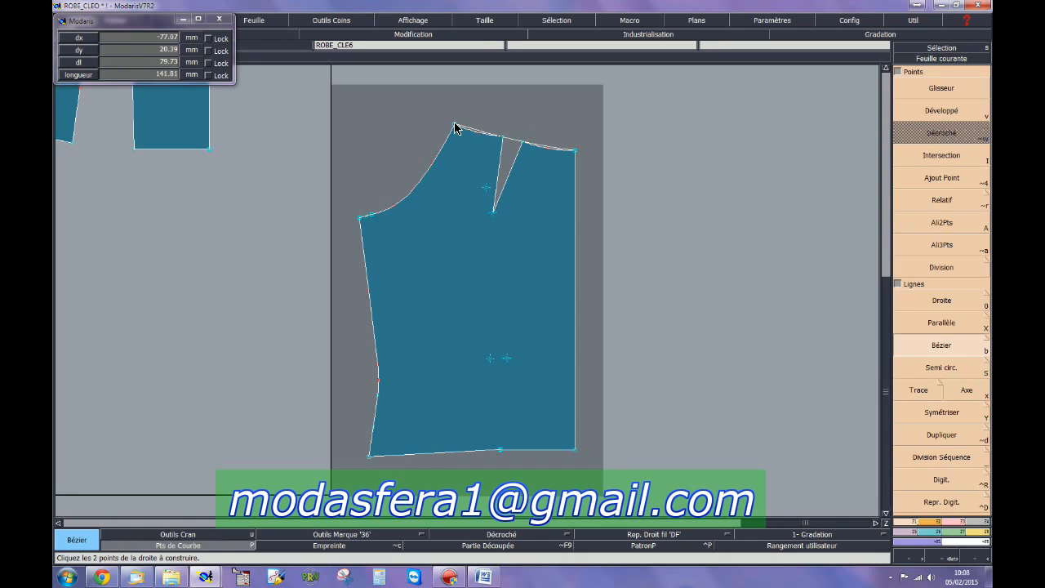
{"action": "left_click", "coordinate": [455, 127]}
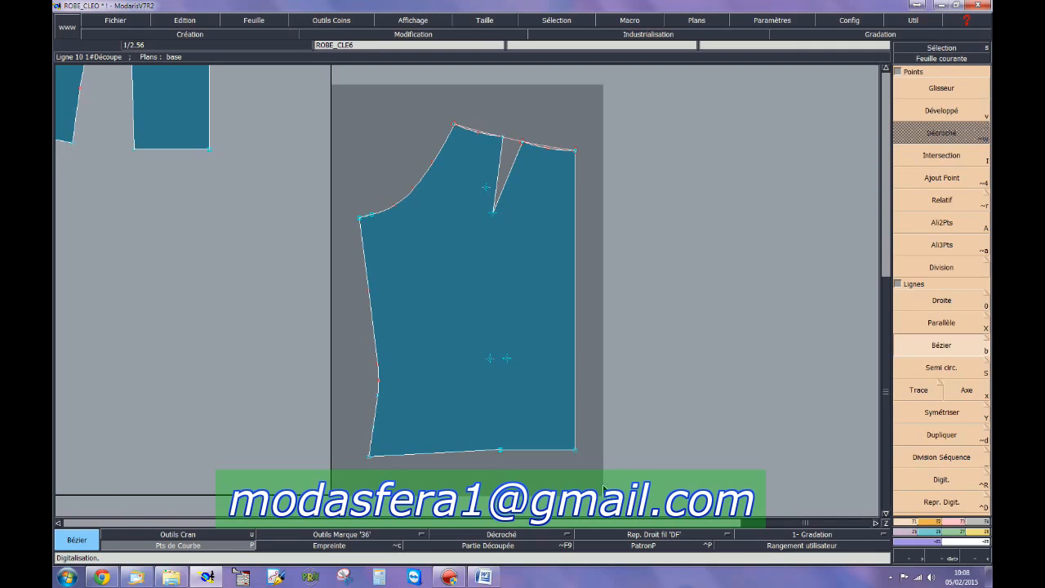
Merge the two waistline segments at the junction point where the dart was closed.
{"action": "scroll", "coordinate": [945, 326], "scroll_direction": "down", "scroll_amount": 5}
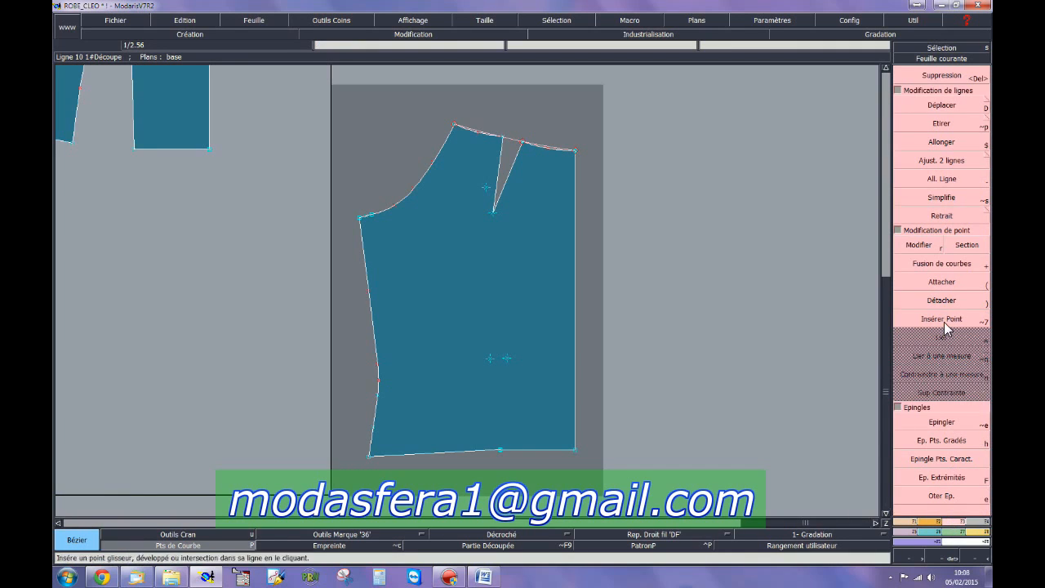
{"action": "left_click", "coordinate": [960, 264]}
{"action": "left_click", "coordinate": [500, 449]}
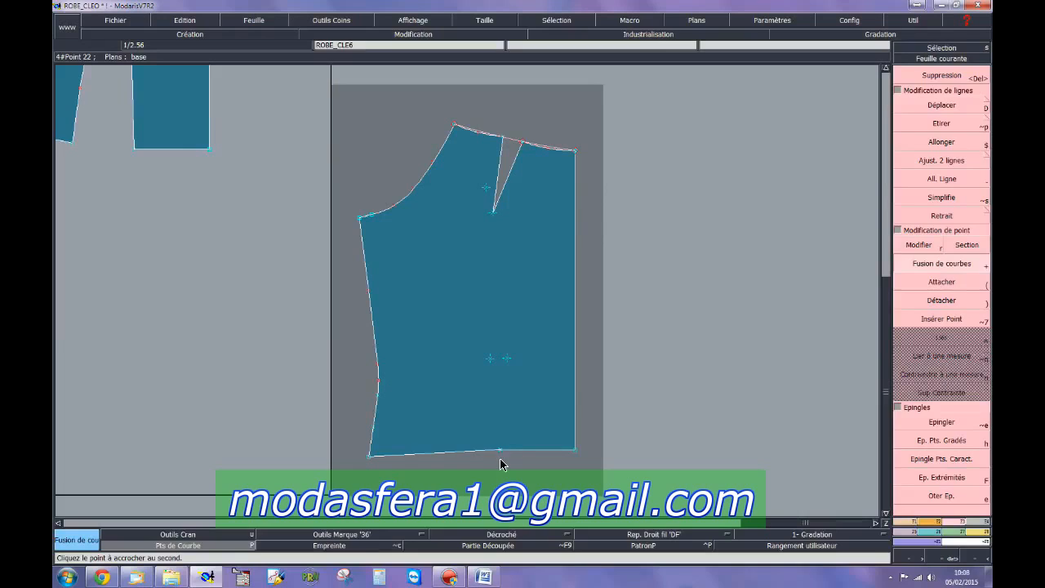
{"action": "key", "text": "Delete"}
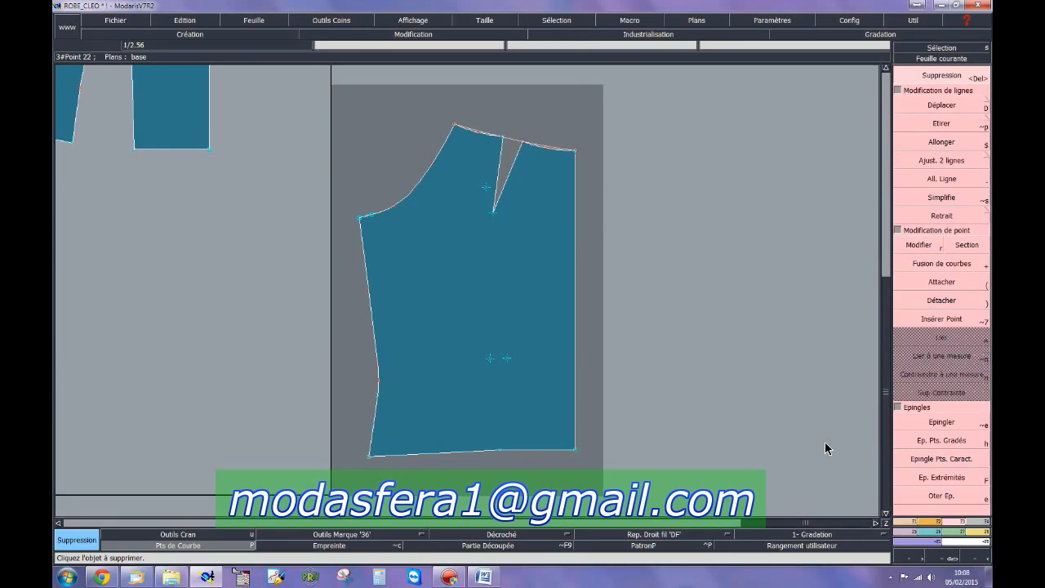
Extract a new finished piece from ROBE_CLE6, filling in the dart opening and the areas up to the new top curve.
{"action": "left_click", "coordinate": [972, 526]}
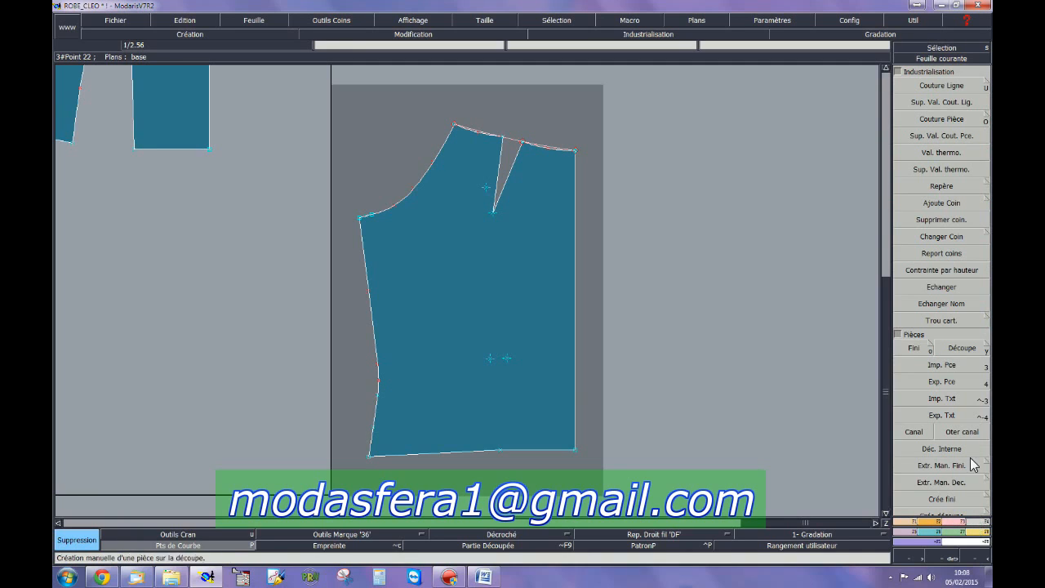
{"action": "left_click", "coordinate": [912, 346]}
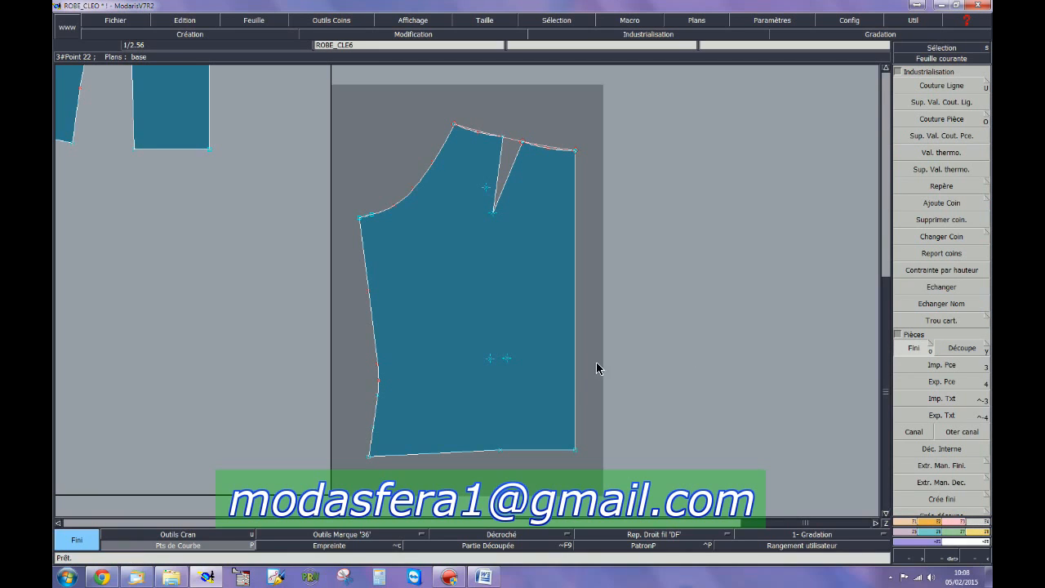
{"action": "left_click", "coordinate": [525, 376]}
{"action": "left_click", "coordinate": [556, 149]}
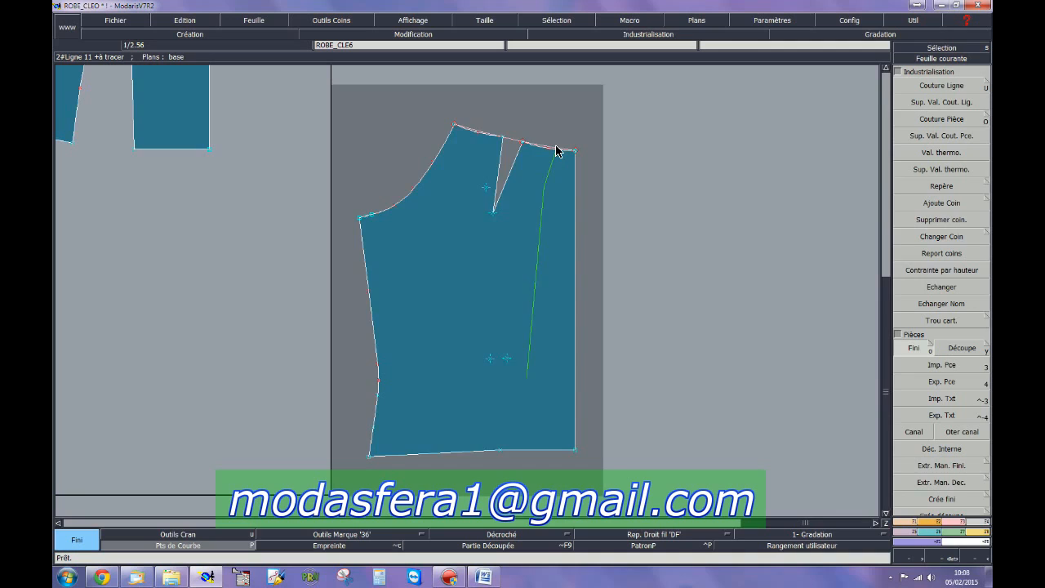
{"action": "left_click", "coordinate": [480, 134]}
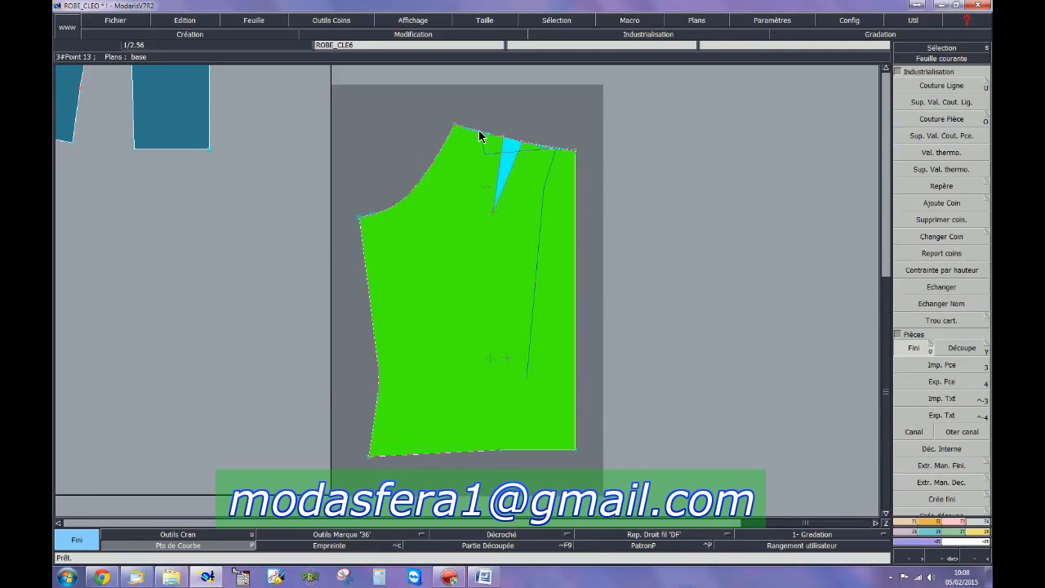
{"action": "right_click", "coordinate": [479, 132]}
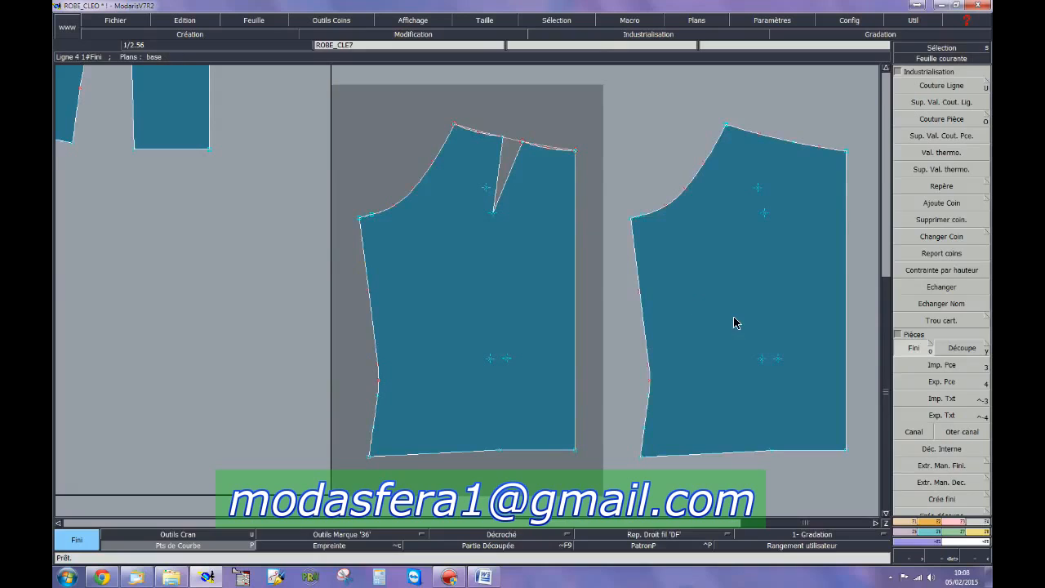
Delete the leftover internal dart and mark points from the new piece ROBE_CLE7.
{"action": "key", "text": "Page_Down"}
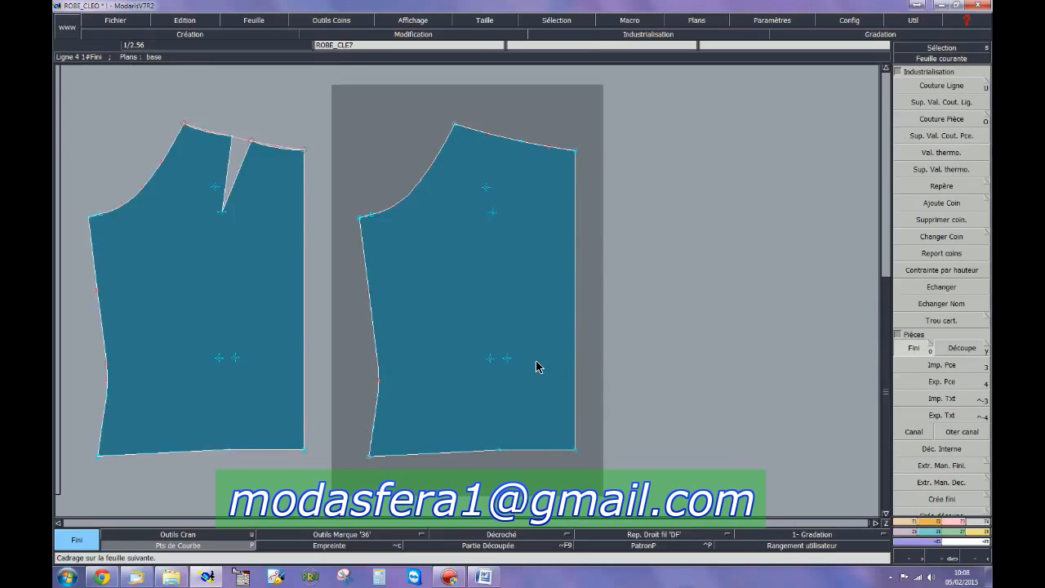
{"action": "key", "text": "Delete"}
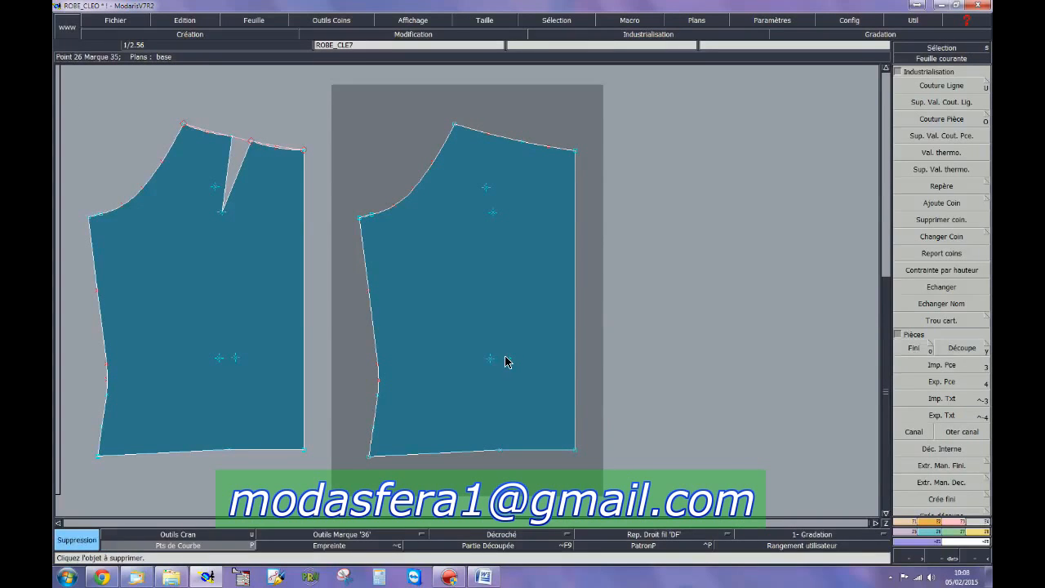
{"action": "left_click", "coordinate": [493, 213]}
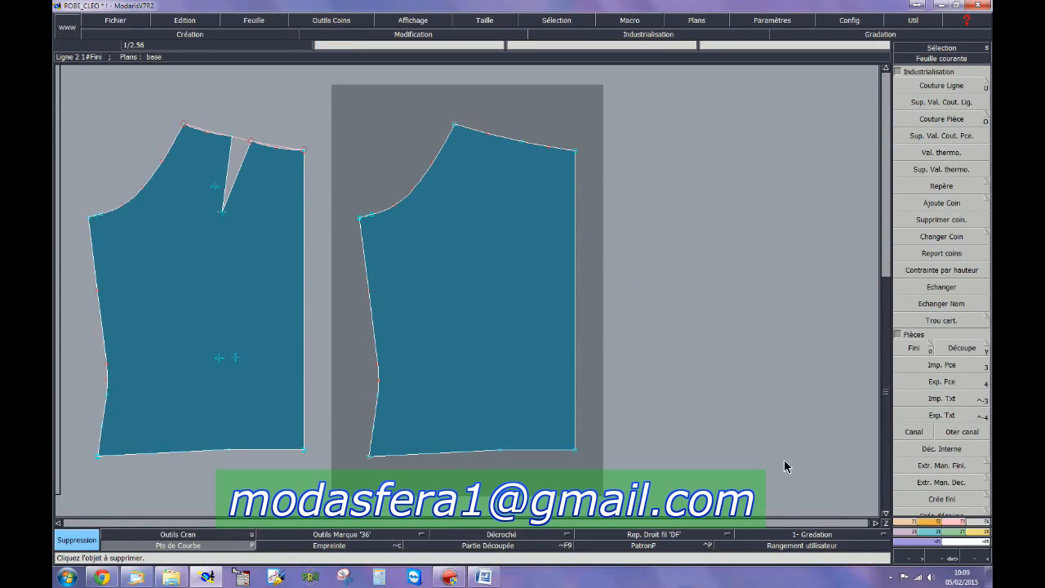
Add a developed point on the top edge of ROBE_CLE7, -80.00 mm along the line from the centre front.
{"action": "left_click", "coordinate": [907, 521]}
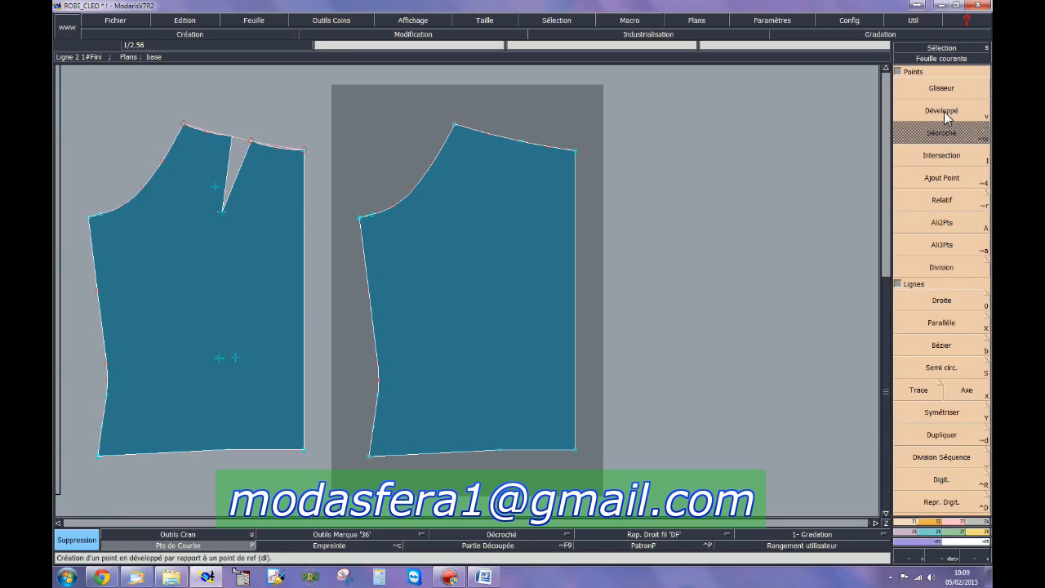
{"action": "left_click", "coordinate": [947, 113]}
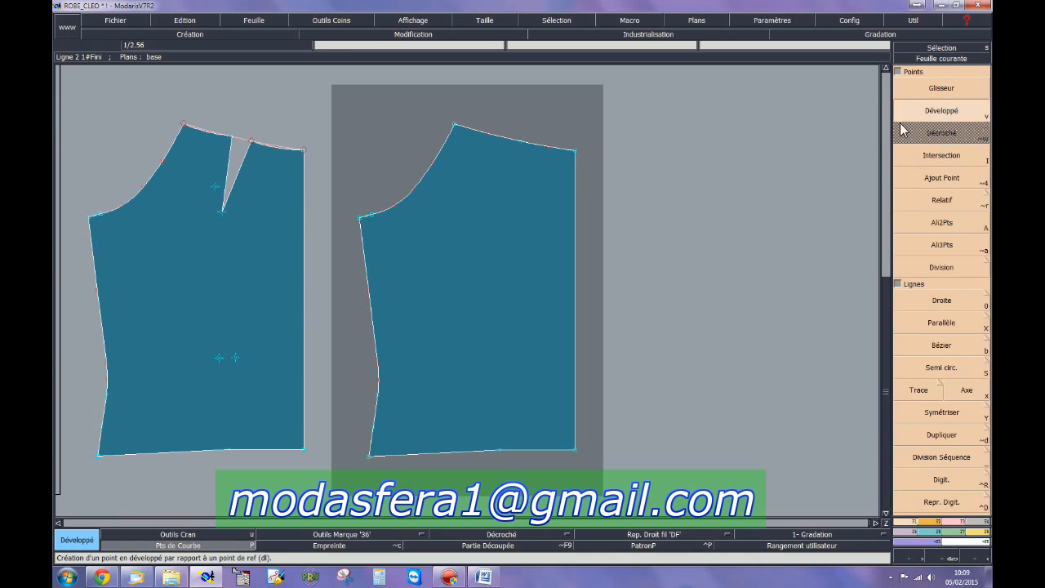
{"action": "left_click", "coordinate": [575, 152]}
{"action": "left_click", "coordinate": [525, 147]}
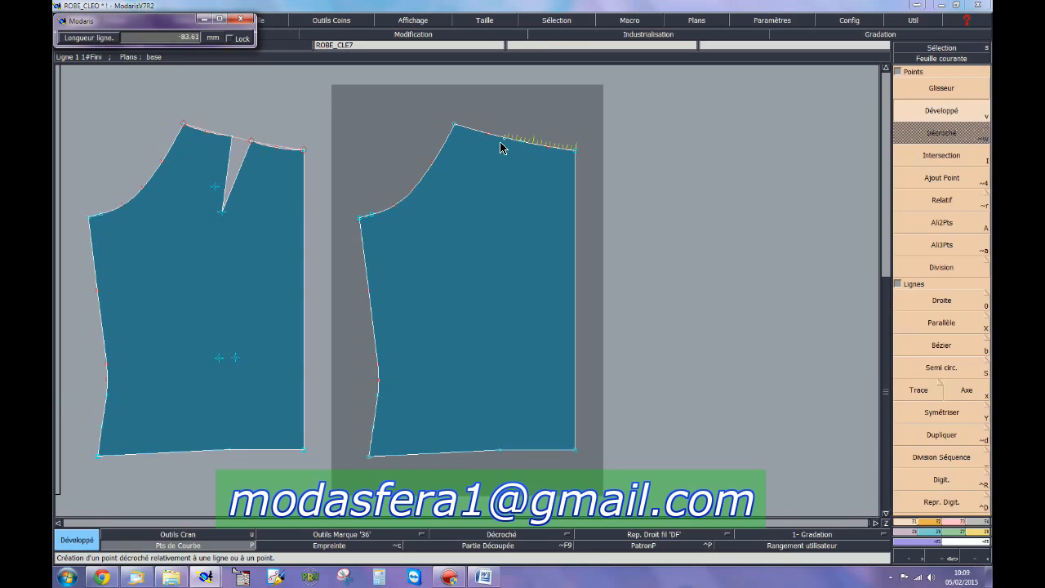
{"action": "type", "text": "-80.00"}
{"action": "key", "text": "Return"}
{"action": "left_click", "coordinate": [529, 163]}
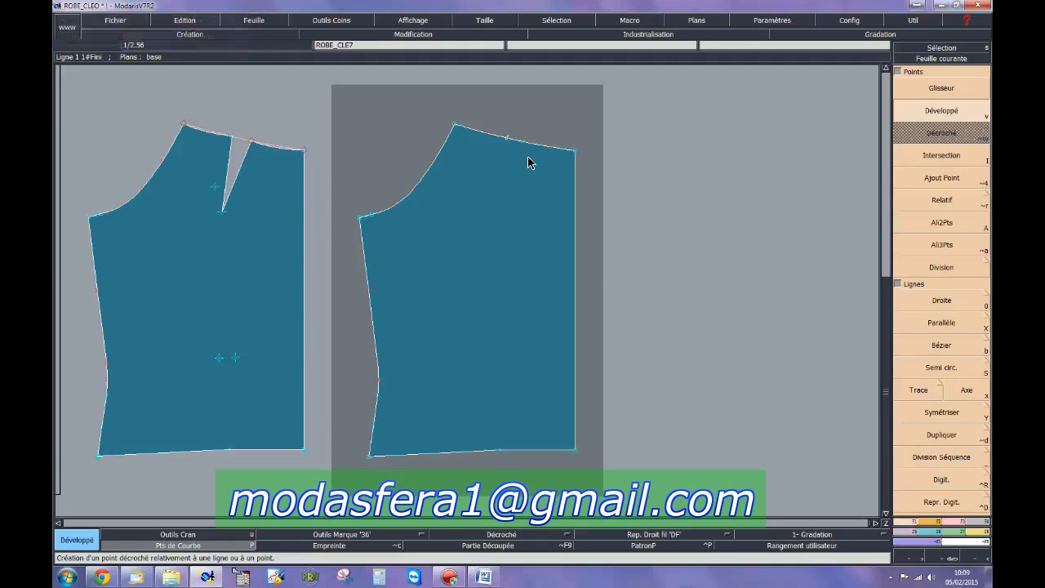
Insert the 80 mm point into the top edge line of ROBE_CLE7 and add a notch there.
{"action": "left_click", "coordinate": [954, 525]}
{"action": "left_click", "coordinate": [941, 319]}
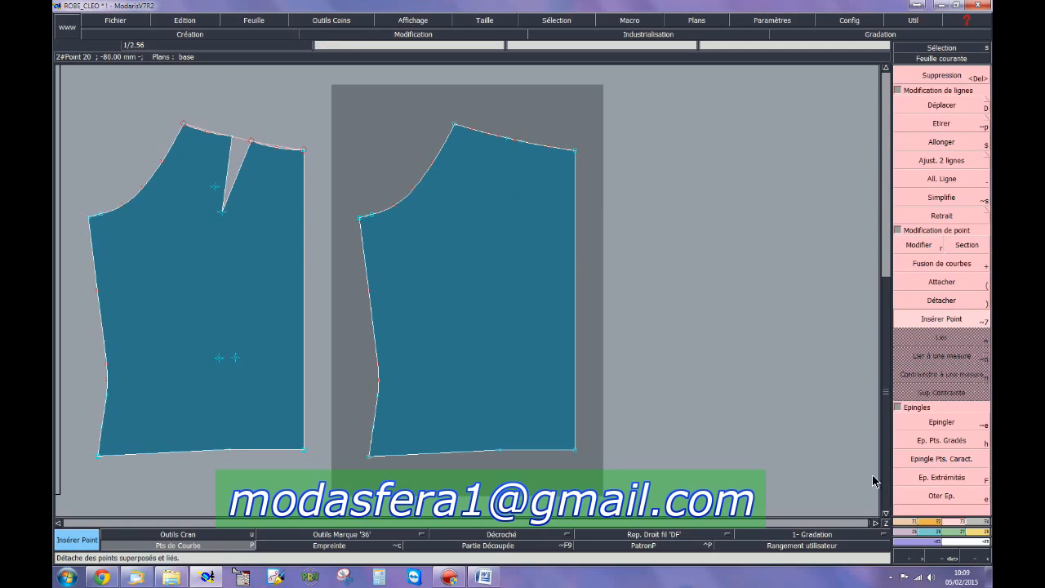
{"action": "left_click", "coordinate": [936, 523]}
{"action": "left_click", "coordinate": [937, 83]}
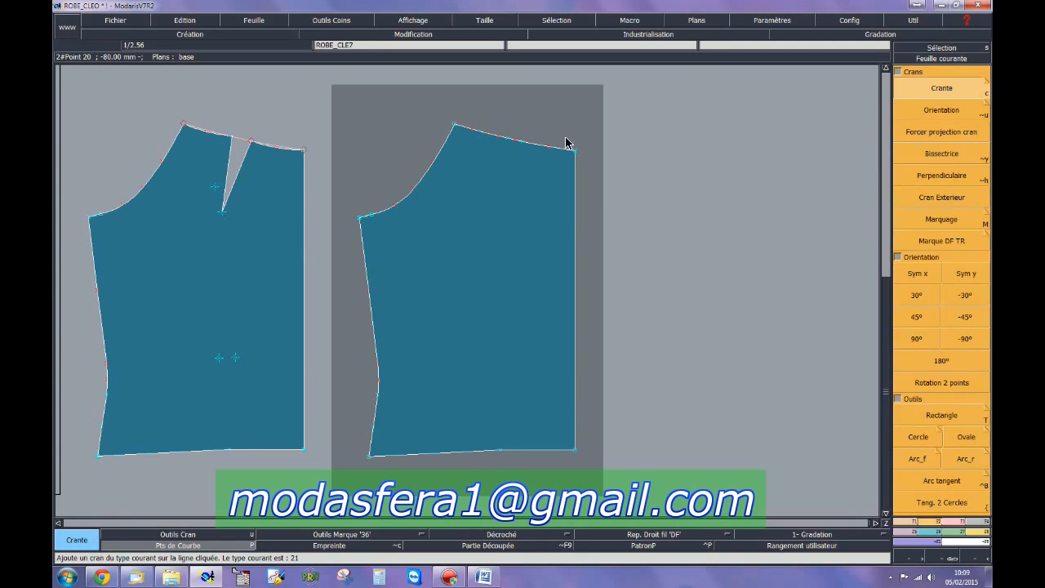
{"action": "left_click", "coordinate": [509, 142]}
{"action": "left_click", "coordinate": [955, 521]}
{"action": "left_click", "coordinate": [943, 263]}
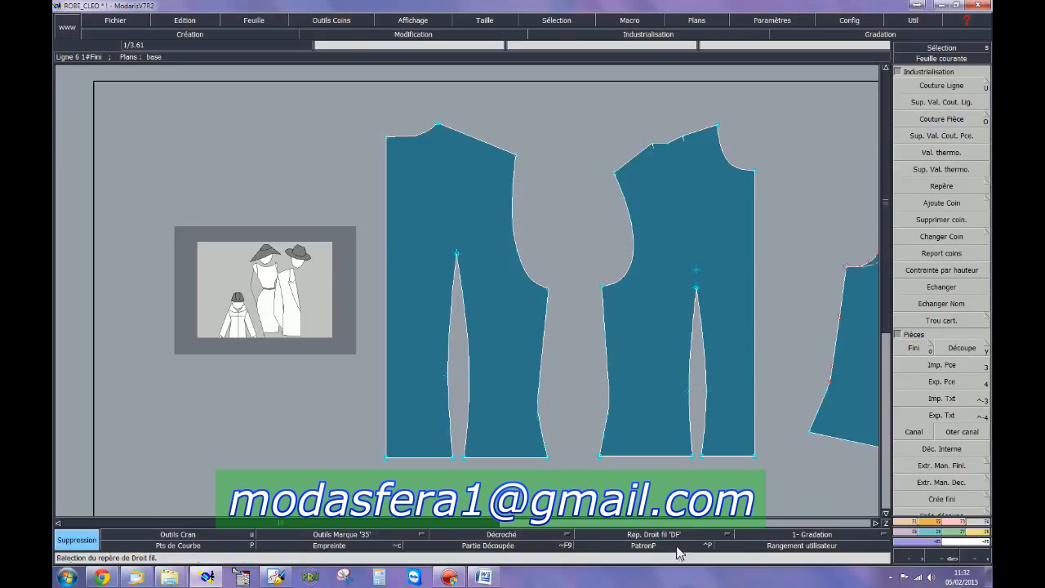
Add developed points on the back piece ROBE_CLEO, 15 mm along the shoulder from the neck point and about 99 mm down the centre back.
{"action": "left_click", "coordinate": [553, 387]}
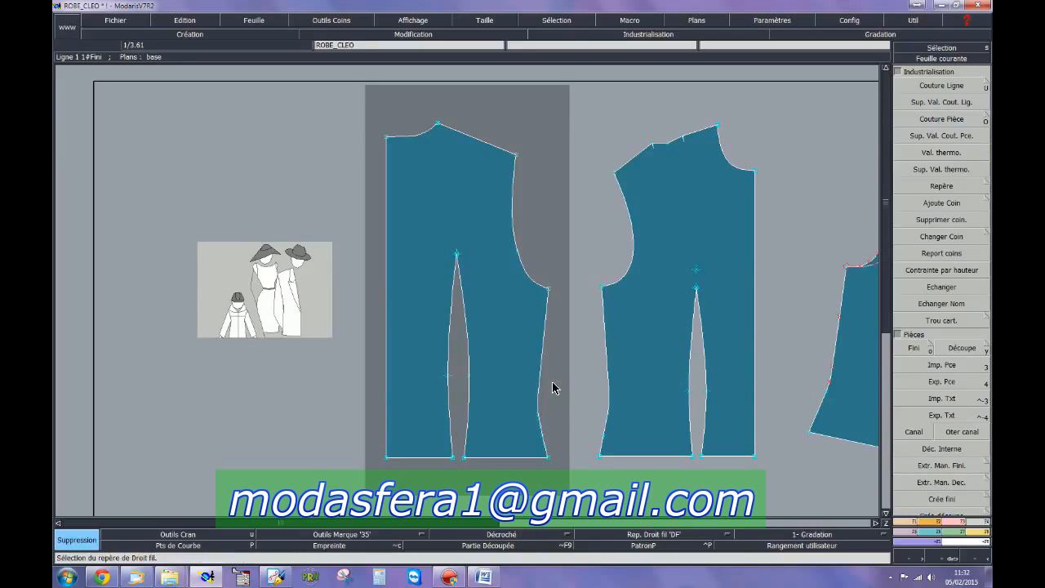
{"action": "left_click", "coordinate": [915, 524]}
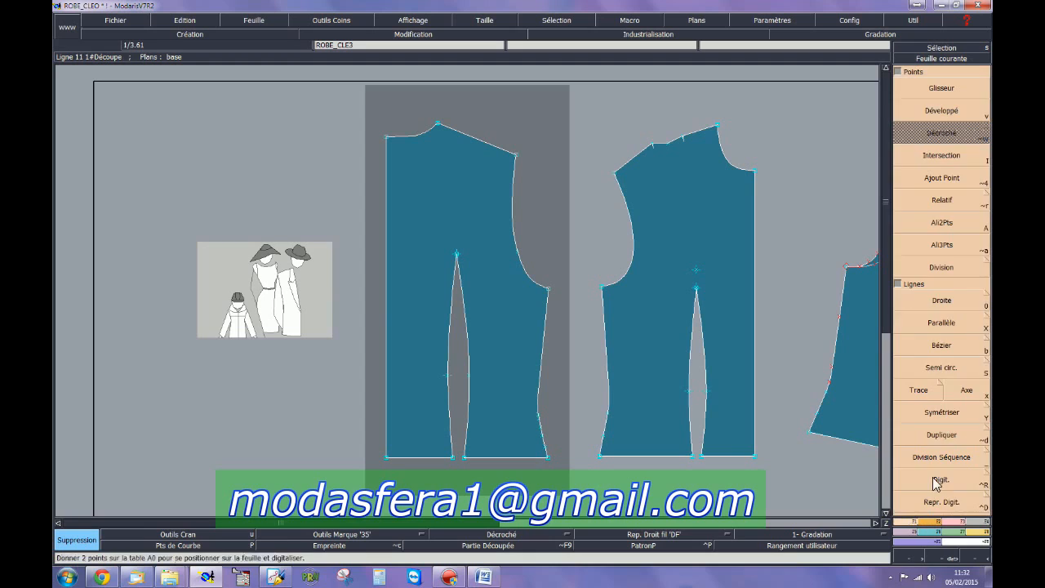
{"action": "left_click", "coordinate": [951, 114]}
{"action": "left_click", "coordinate": [438, 126]}
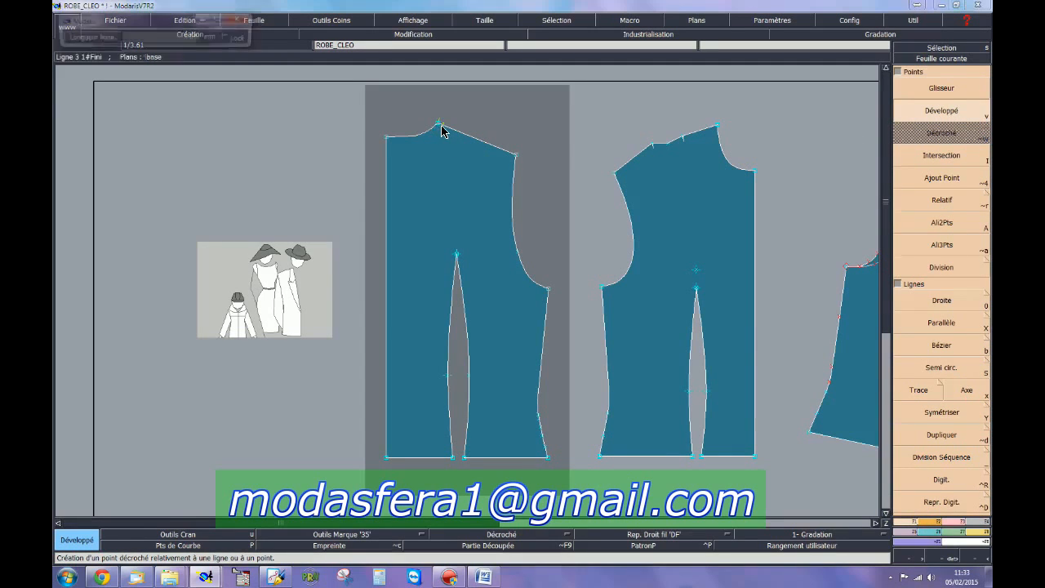
{"action": "type", "text": "15"}
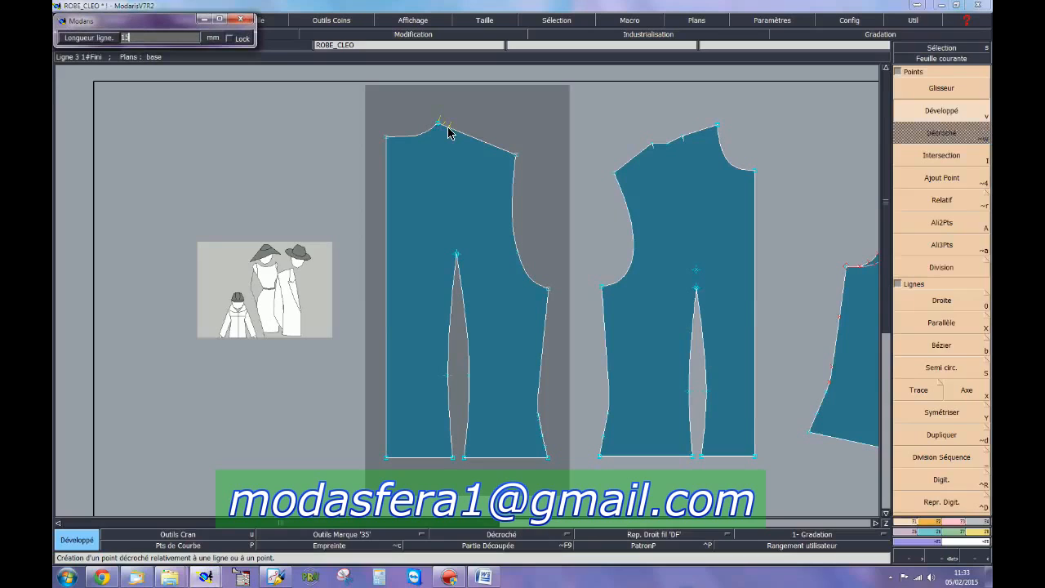
{"action": "key", "text": "Return"}
{"action": "left_click", "coordinate": [386, 138]}
{"action": "left_click", "coordinate": [400, 201]}
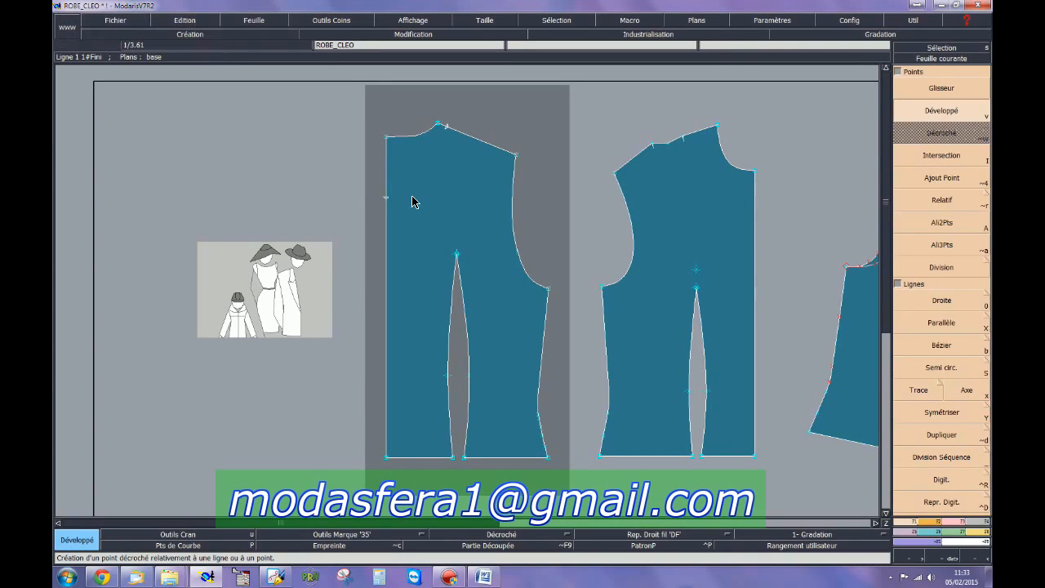
Draw the new back neckline arc from the developed point on the centre back to the 15 mm point on the shoulder.
{"action": "left_click", "coordinate": [936, 522]}
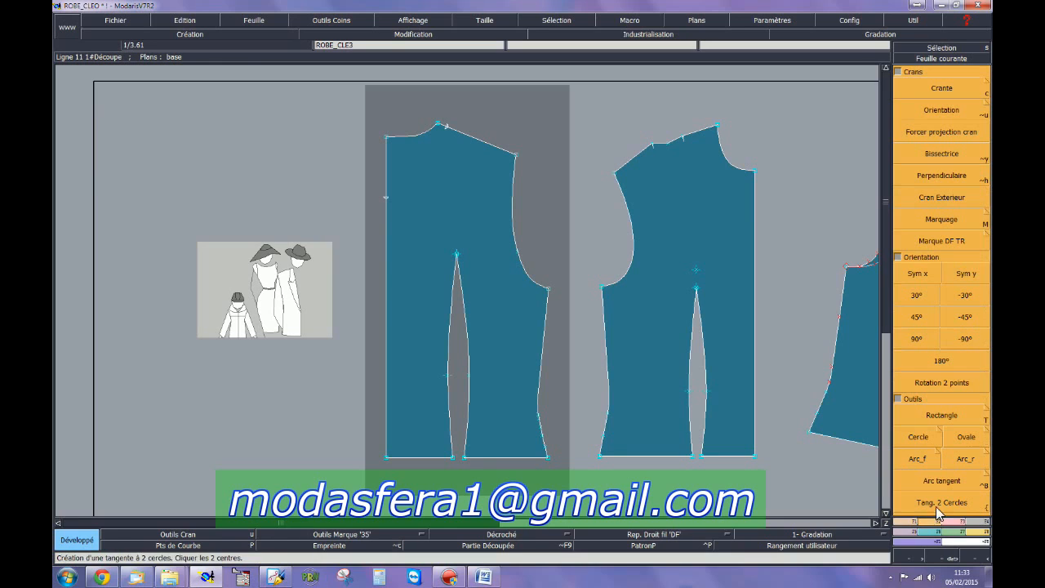
{"action": "left_click", "coordinate": [927, 460]}
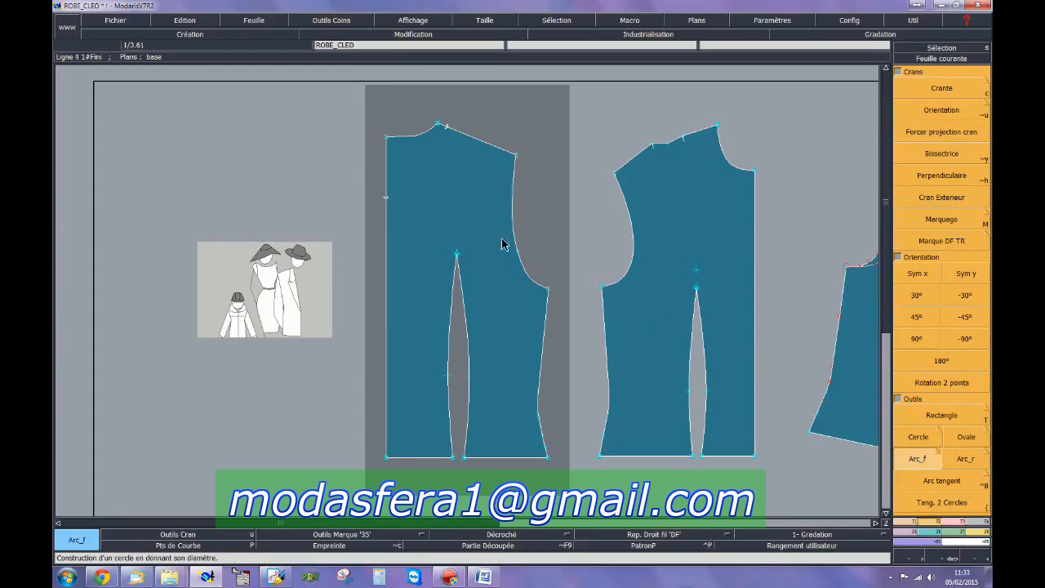
{"action": "left_click", "coordinate": [388, 201]}
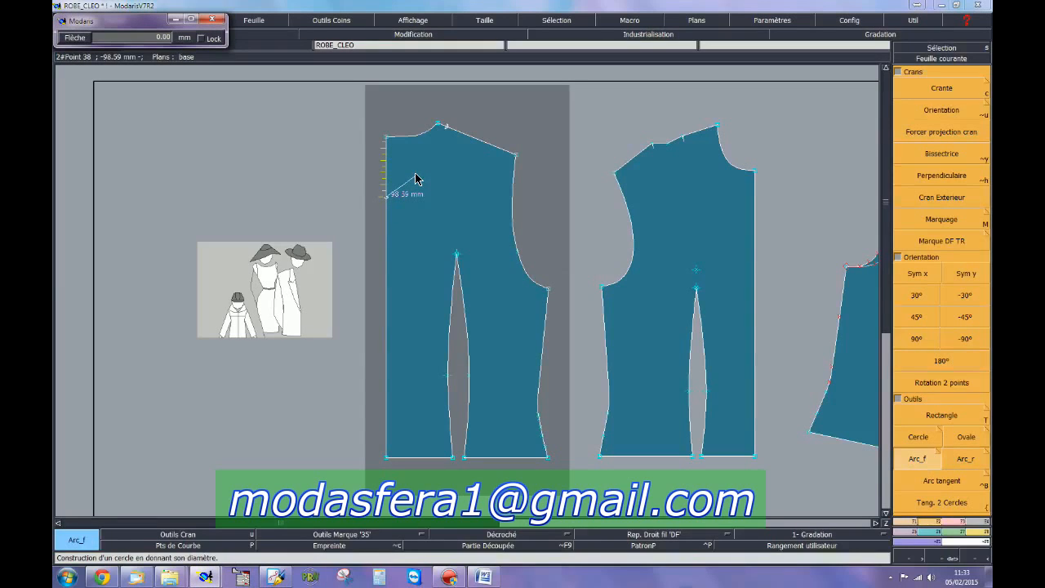
{"action": "key", "text": "Down"}
{"action": "key", "text": "BackSpace"}
{"action": "left_click", "coordinate": [447, 129]}
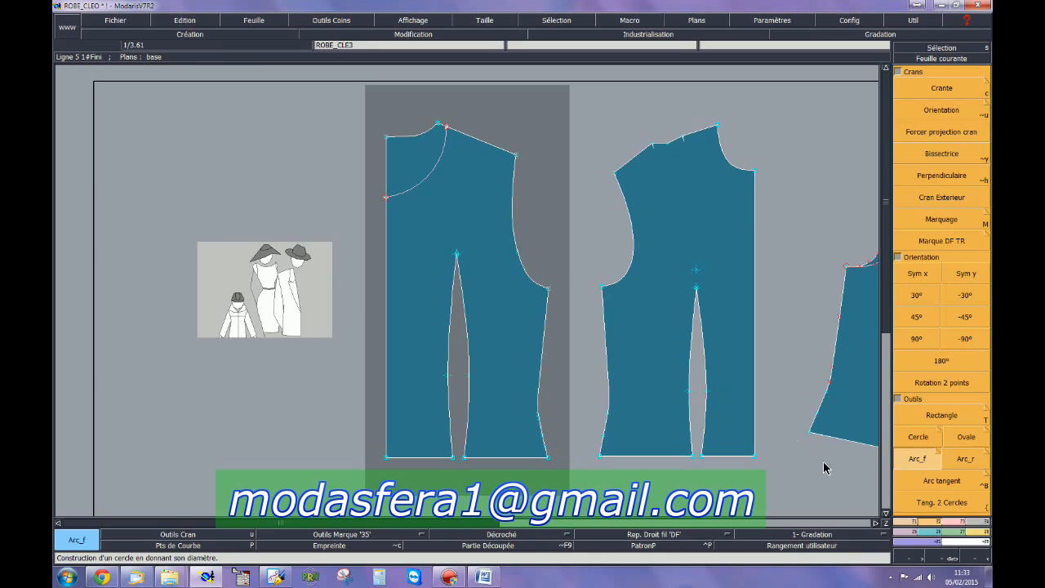
Create a yoke curve parallel to the new back neckline arc at a distance of -80 mm.
{"action": "left_click", "coordinate": [903, 523]}
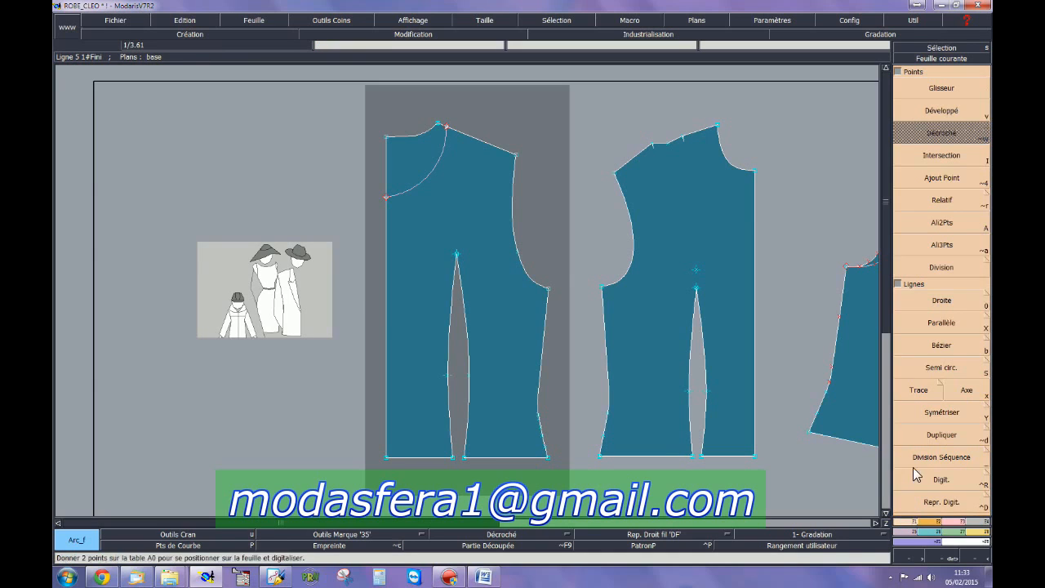
{"action": "left_click", "coordinate": [921, 320]}
{"action": "left_click", "coordinate": [429, 182]}
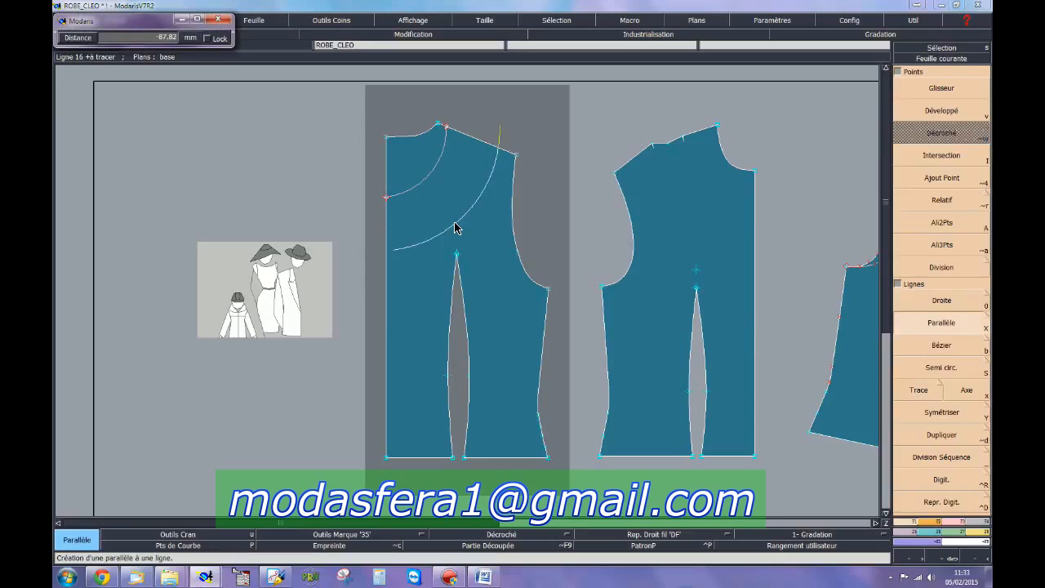
{"action": "key", "text": "Down"}
{"action": "type", "text": "-80"}
{"action": "key", "text": "Return"}
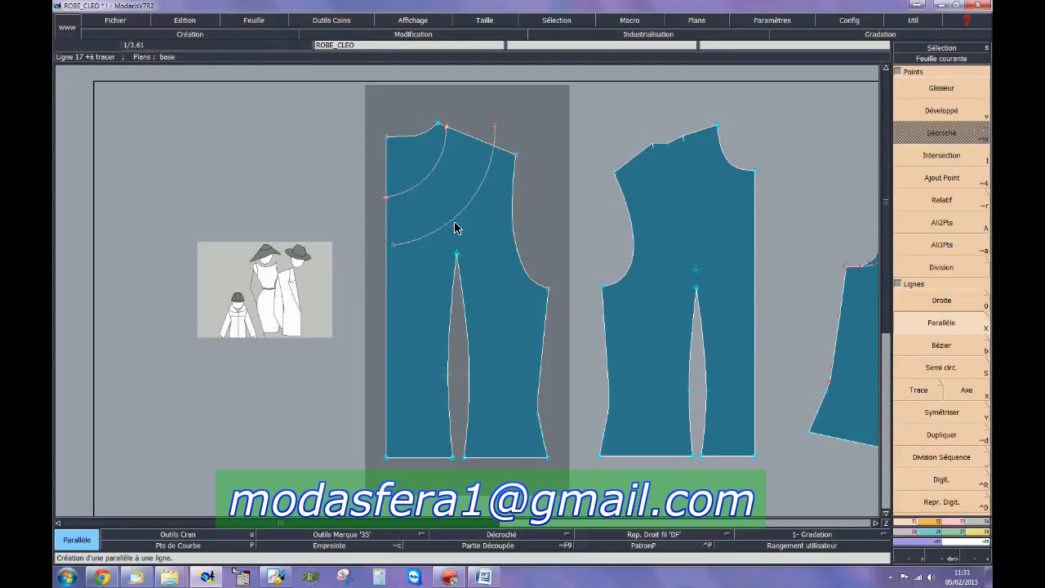
Lengthen the yoke curve by about 23 mm at its centre-back end so that it crosses the centre-back line.
{"action": "left_click", "coordinate": [949, 521]}
{"action": "left_click", "coordinate": [941, 178]}
{"action": "left_click", "coordinate": [410, 245]}
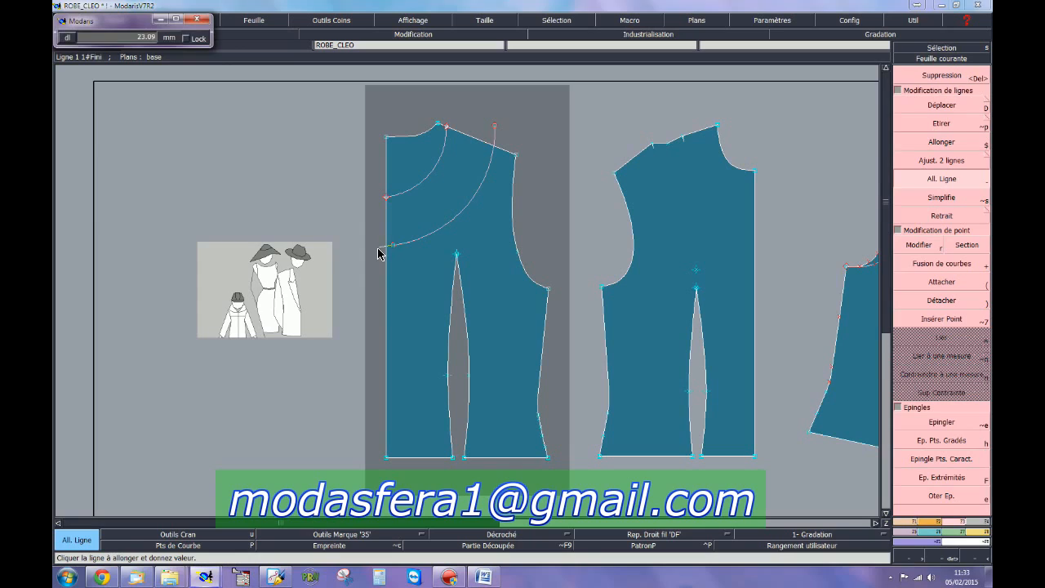
{"action": "left_click", "coordinate": [377, 247]}
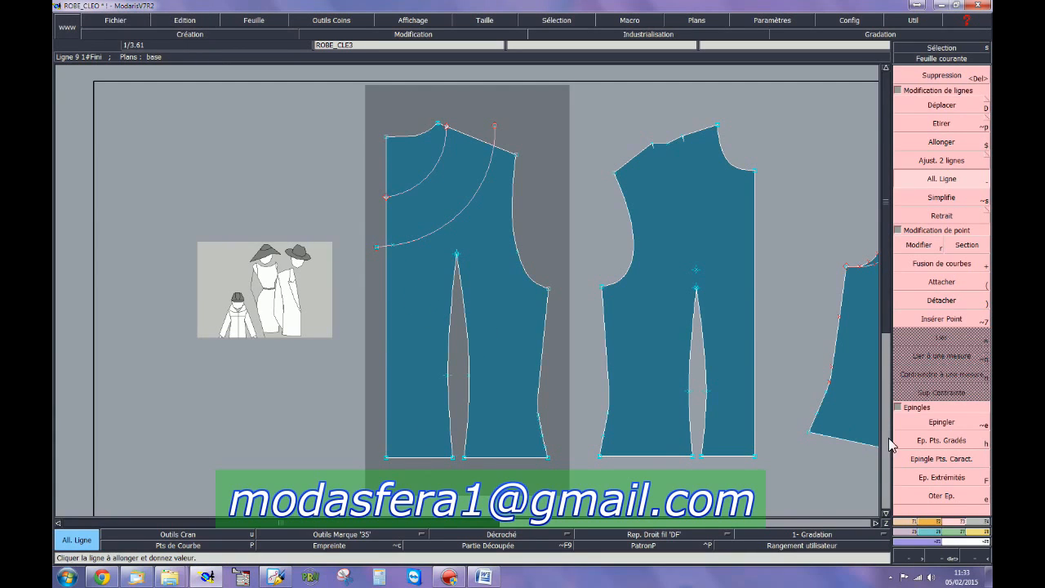
Add a developed point on the yoke curve, -140 mm along it from the centre-back line.
{"action": "left_click", "coordinate": [907, 520]}
{"action": "left_click", "coordinate": [940, 110]}
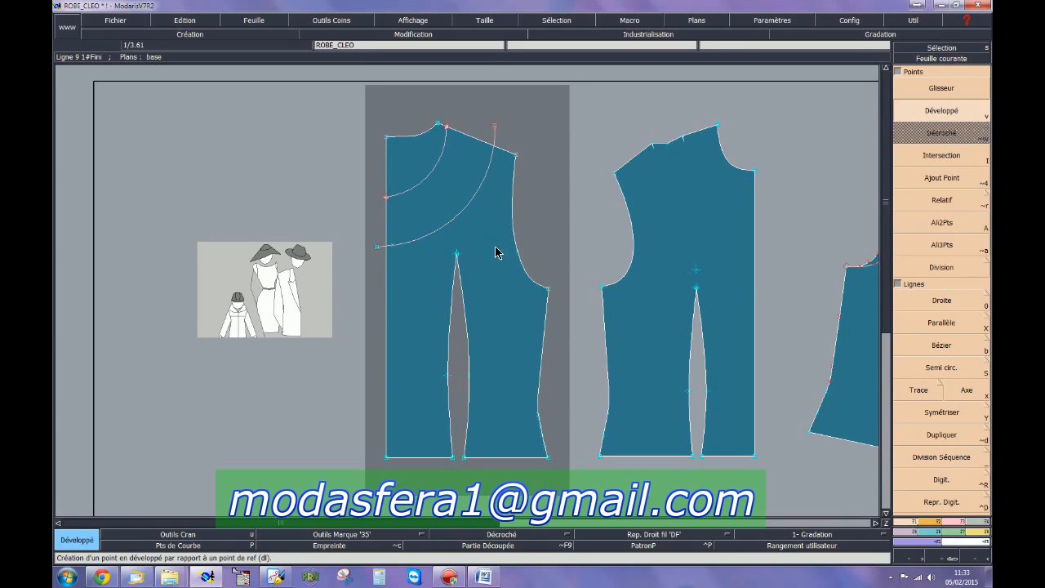
{"action": "left_click", "coordinate": [409, 244]}
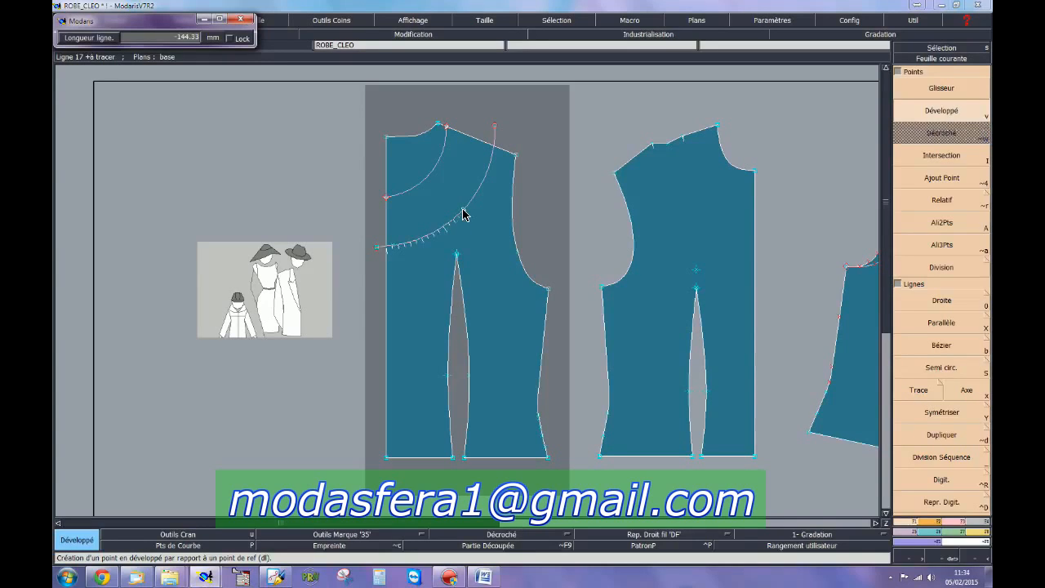
{"action": "type", "text": "-140"}
{"action": "key", "text": "Return"}
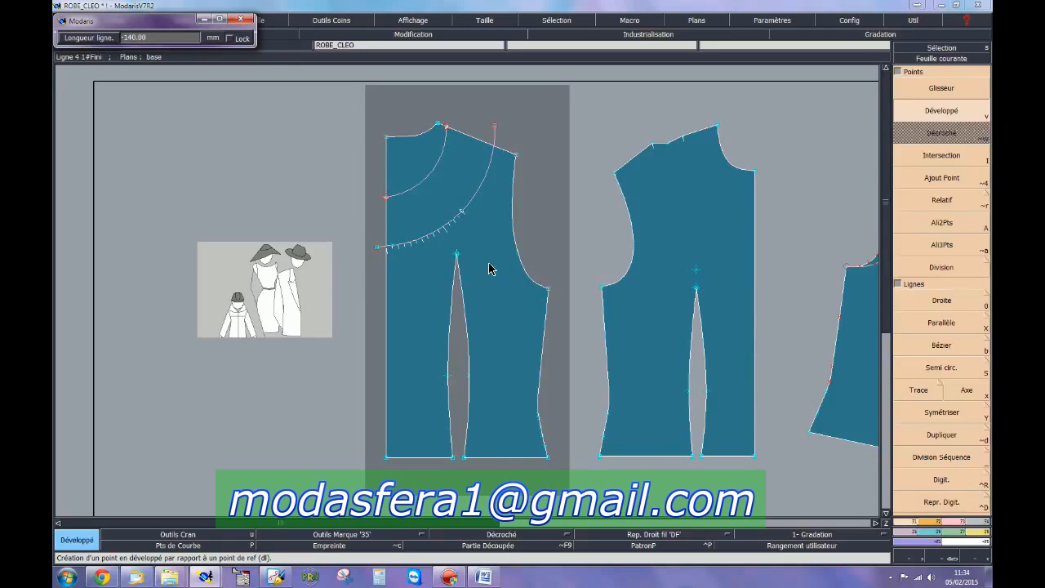
Draw a Bézier curve from the underarm point of the back armhole to the 140 mm point on the yoke curve.
{"action": "left_click", "coordinate": [955, 346]}
{"action": "left_click", "coordinate": [549, 289]}
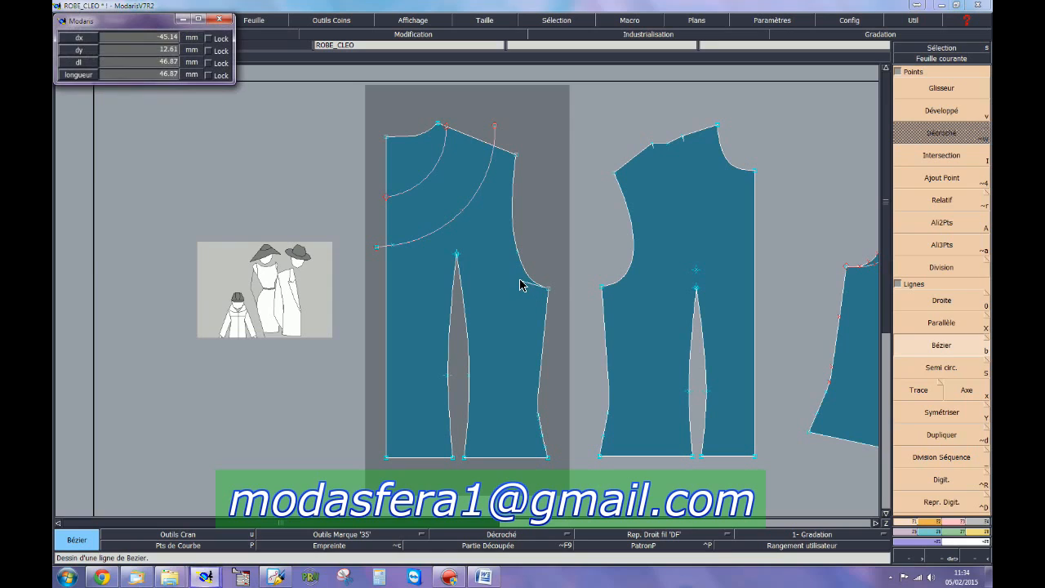
{"action": "left_click", "coordinate": [522, 279], "text": "shift"}
{"action": "left_click", "coordinate": [462, 211]}
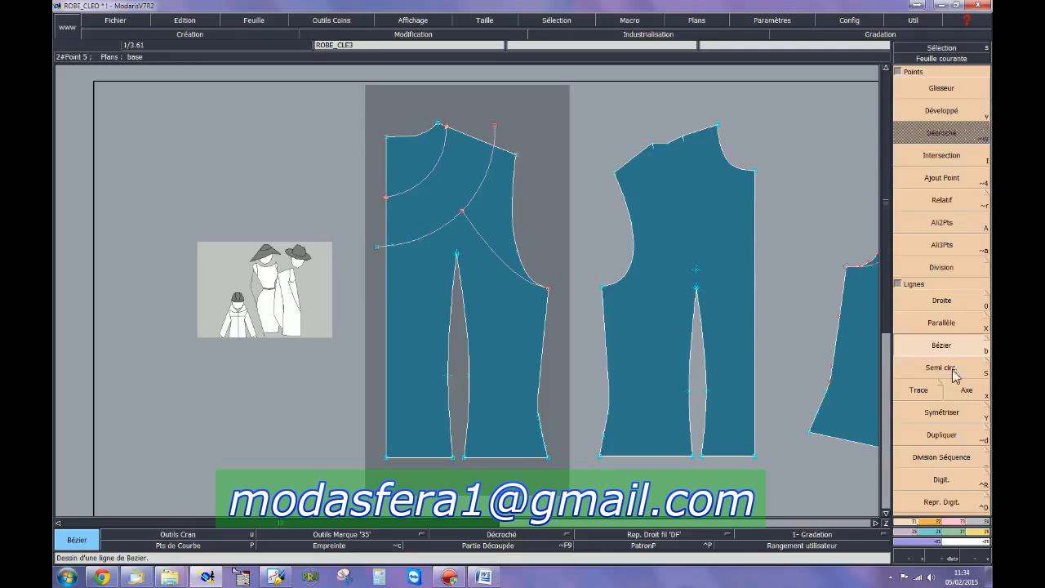
Create a line parallel to the centre back, 10 mm outside the back piece.
{"action": "left_click", "coordinate": [943, 324]}
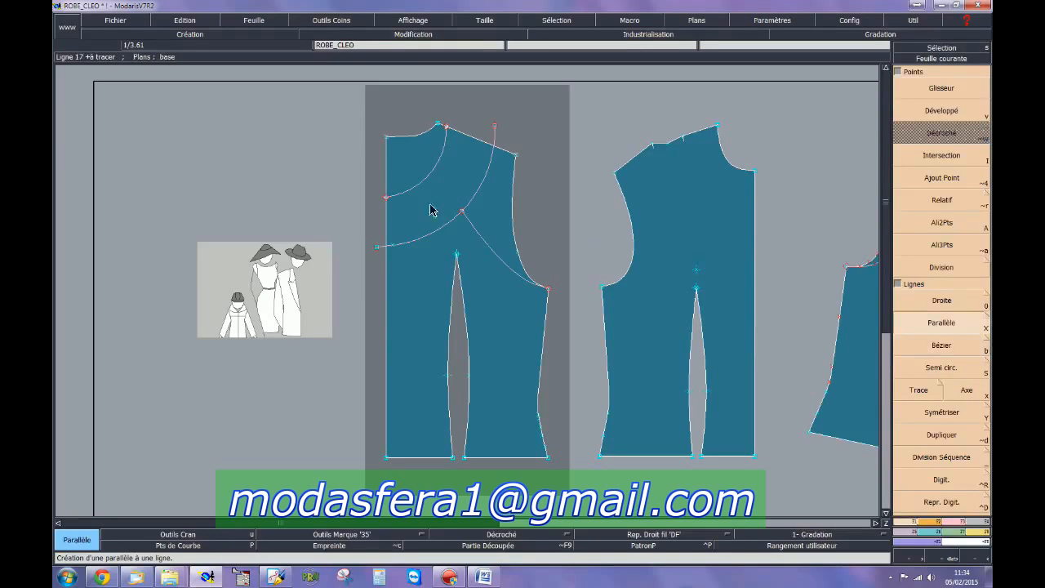
{"action": "left_click", "coordinate": [386, 230]}
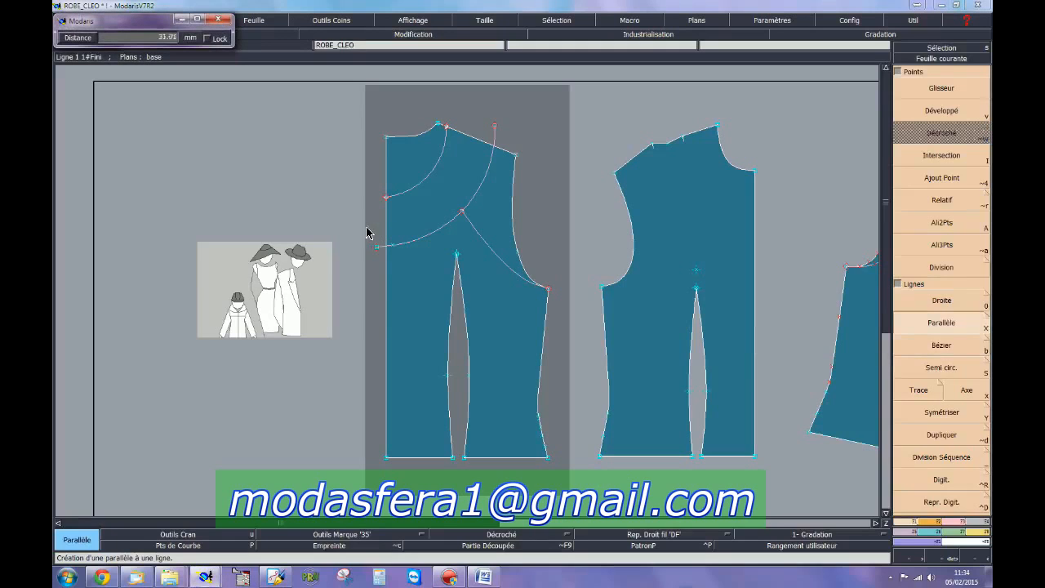
{"action": "type", "text": "10"}
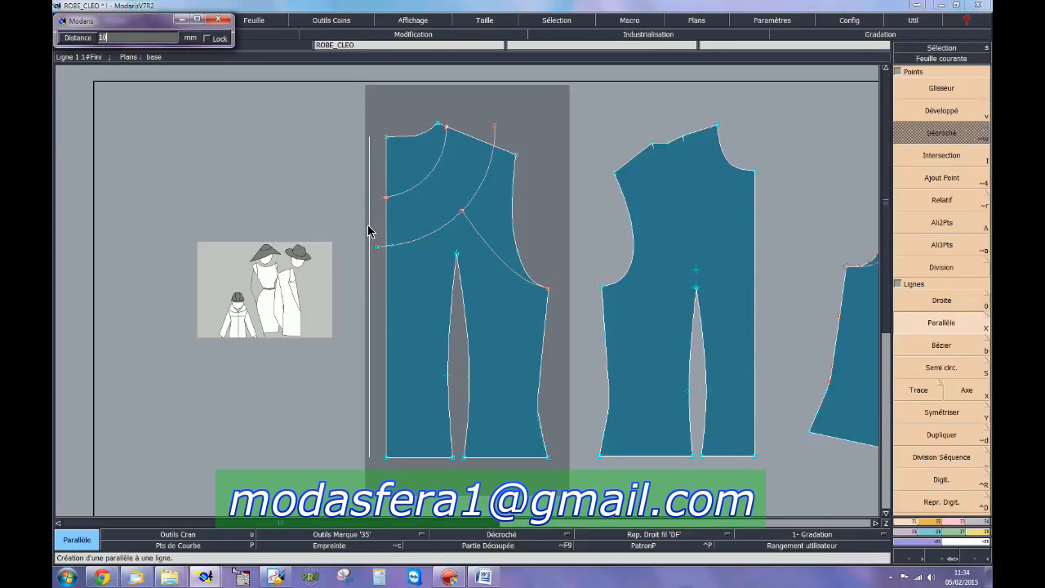
{"action": "key", "text": "Return"}
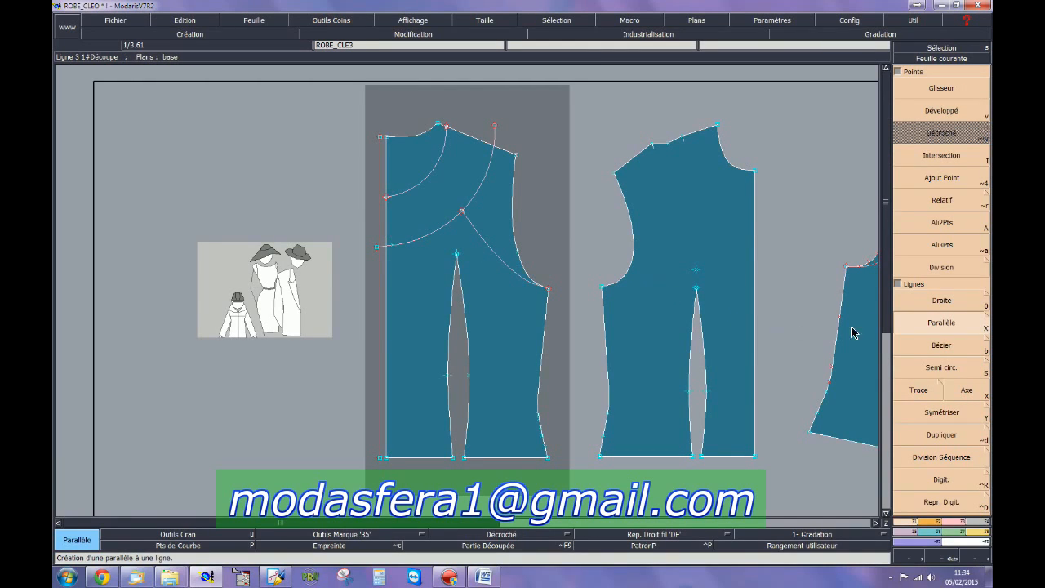
Create another parallel at -30 mm from the outer centre-back extension line, running inside the back piece.
{"action": "left_click", "coordinate": [382, 326]}
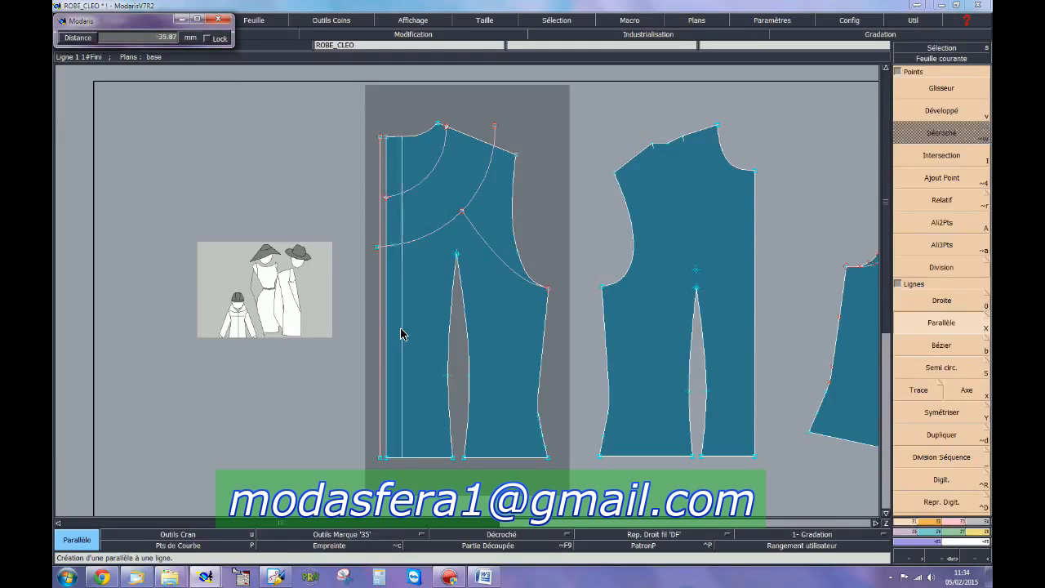
{"action": "key", "text": "Down"}
{"action": "type", "text": "-30"}
{"action": "key", "text": "Return"}
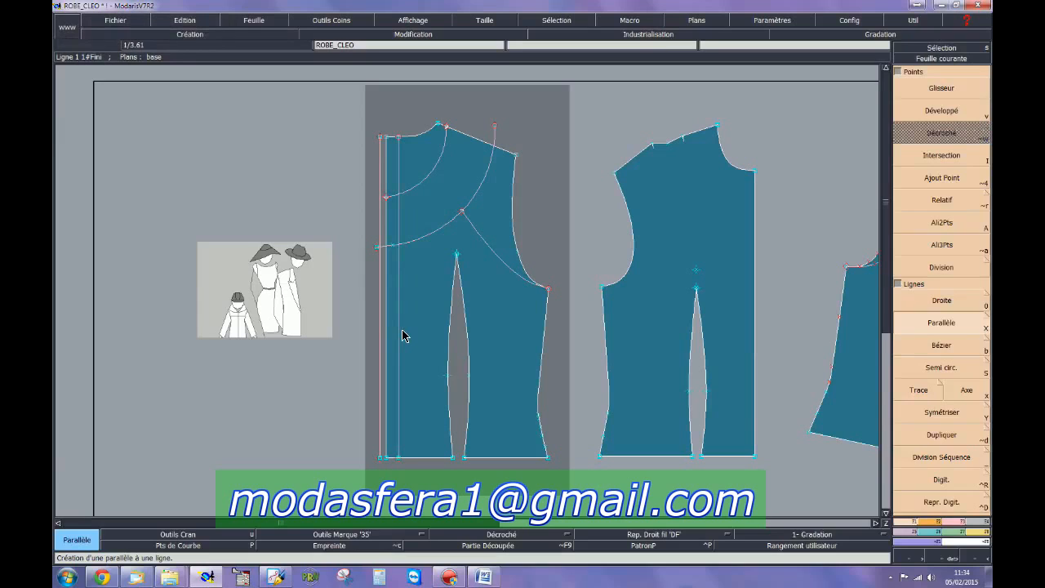
Lengthen the back neckline arc by about 31 mm past the centre back, beyond the outer extension line.
{"action": "left_click", "coordinate": [955, 521]}
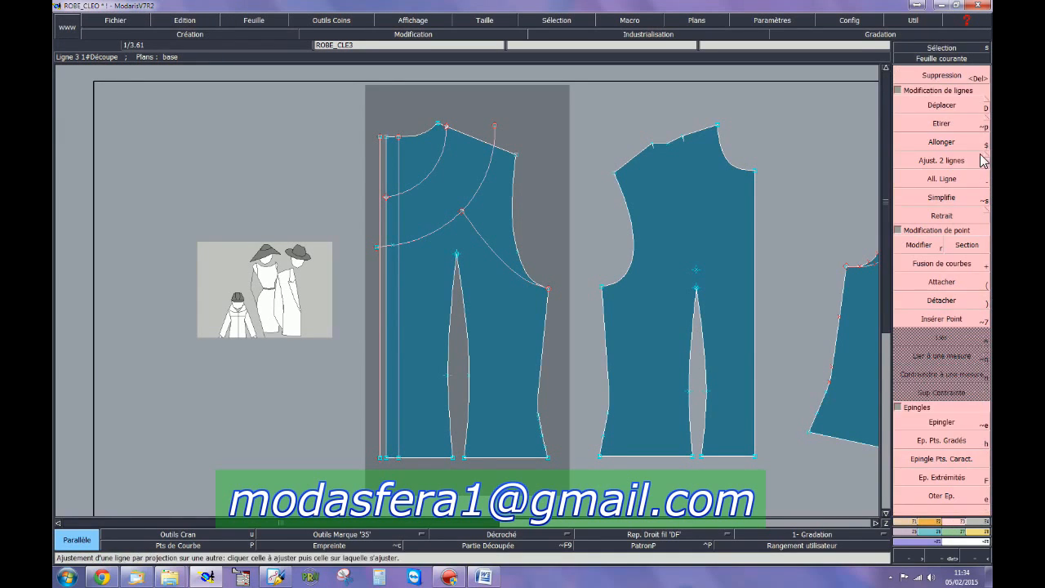
{"action": "left_click", "coordinate": [942, 179]}
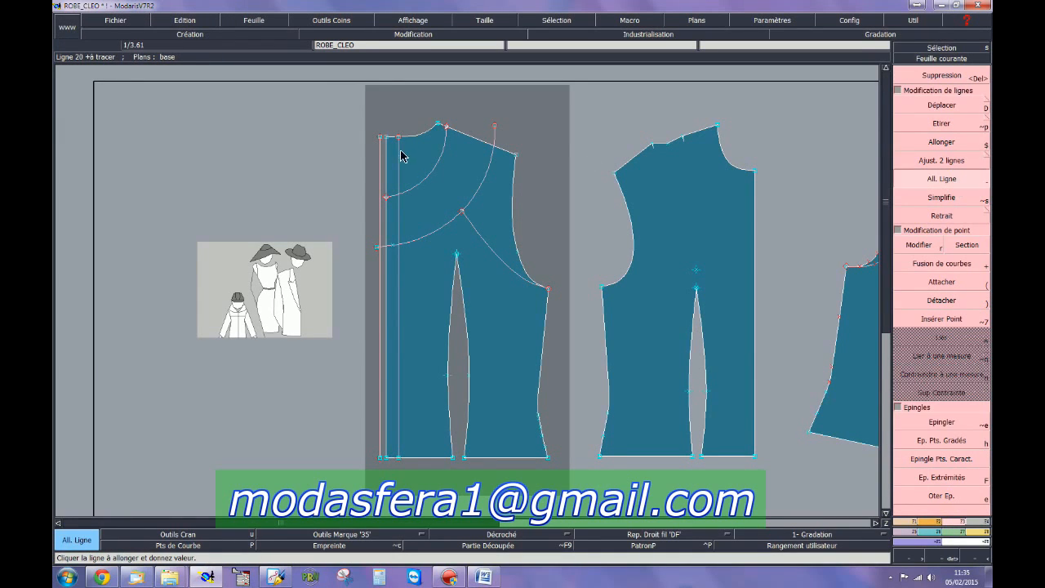
{"action": "left_click", "coordinate": [384, 204]}
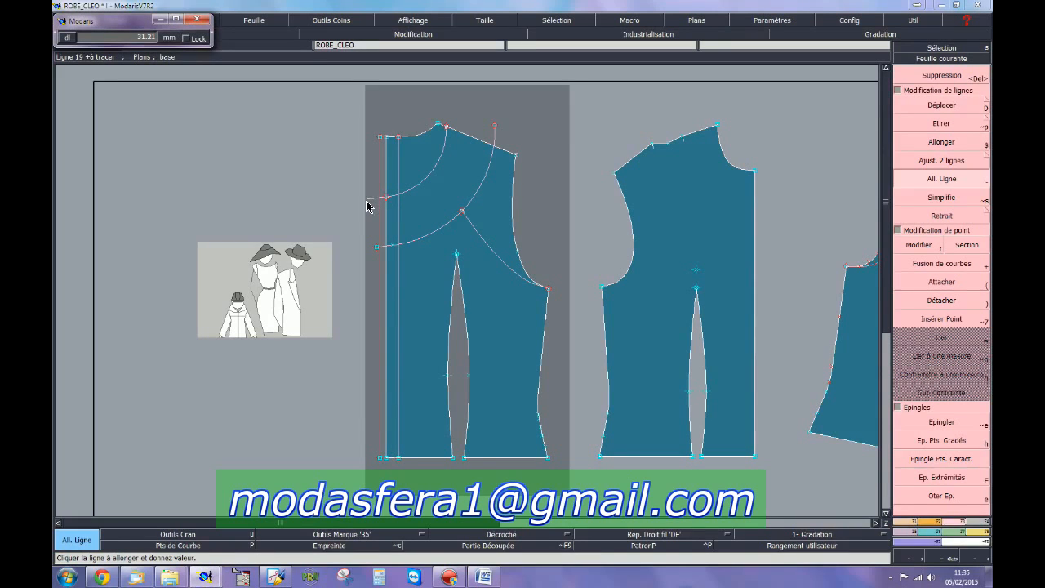
{"action": "left_click", "coordinate": [366, 206]}
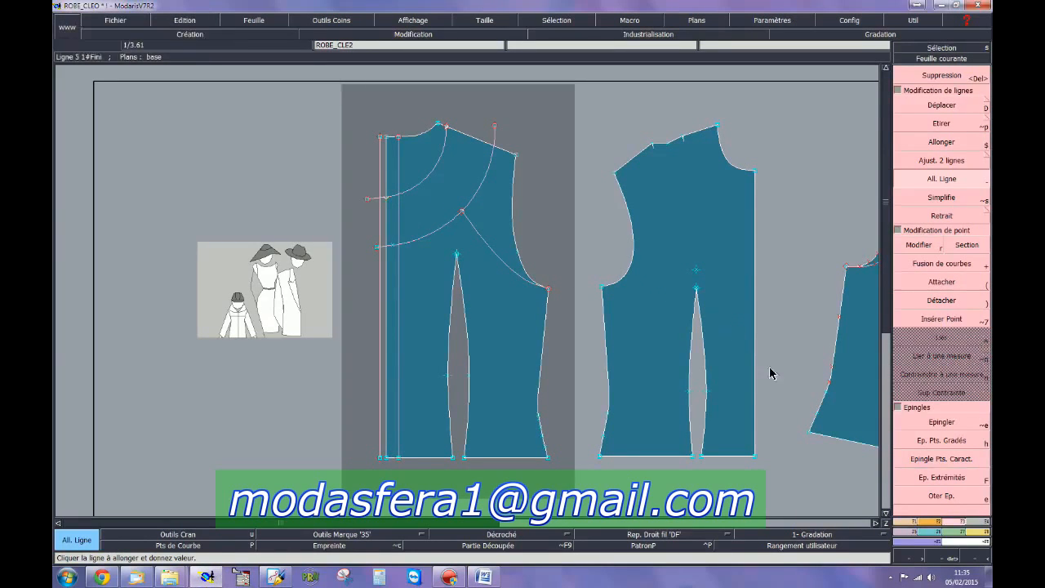
Align the lengthened ends of the neckline and yoke curves horizontally with their centre-back points using Ali2Pts.
{"action": "left_click", "coordinate": [906, 529]}
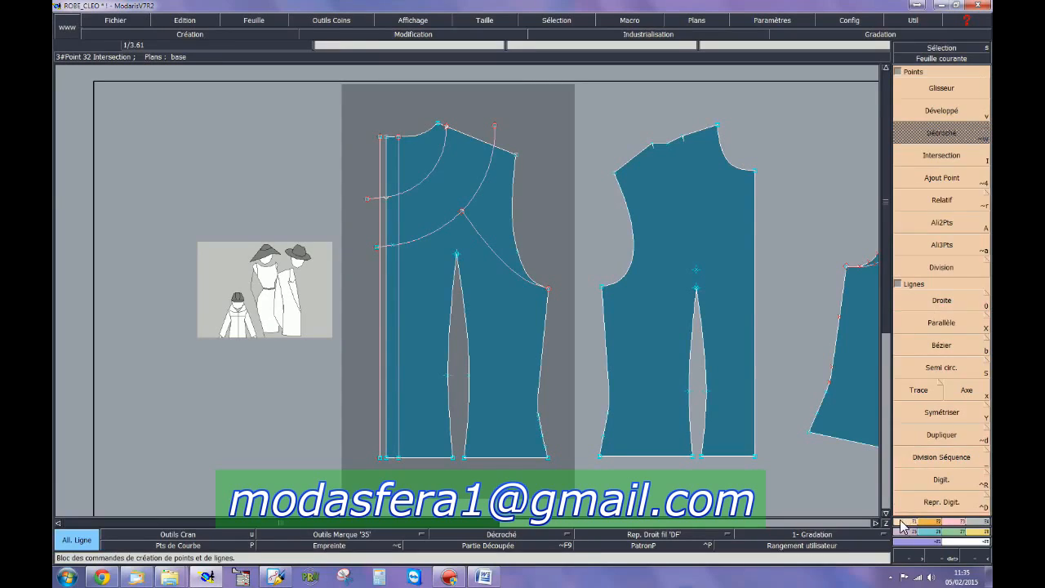
{"action": "left_click", "coordinate": [941, 222]}
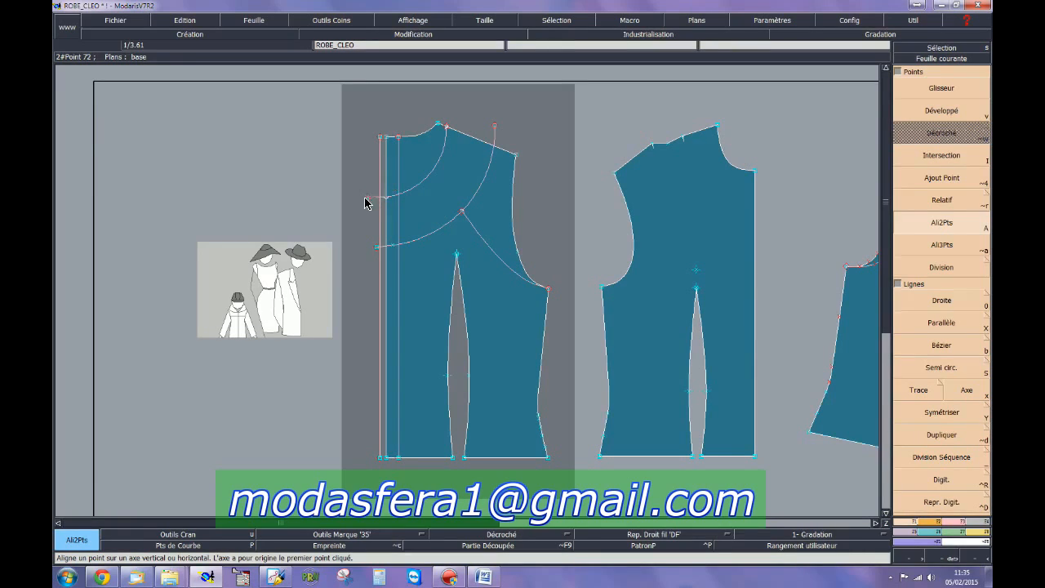
{"action": "left_click", "coordinate": [385, 247]}
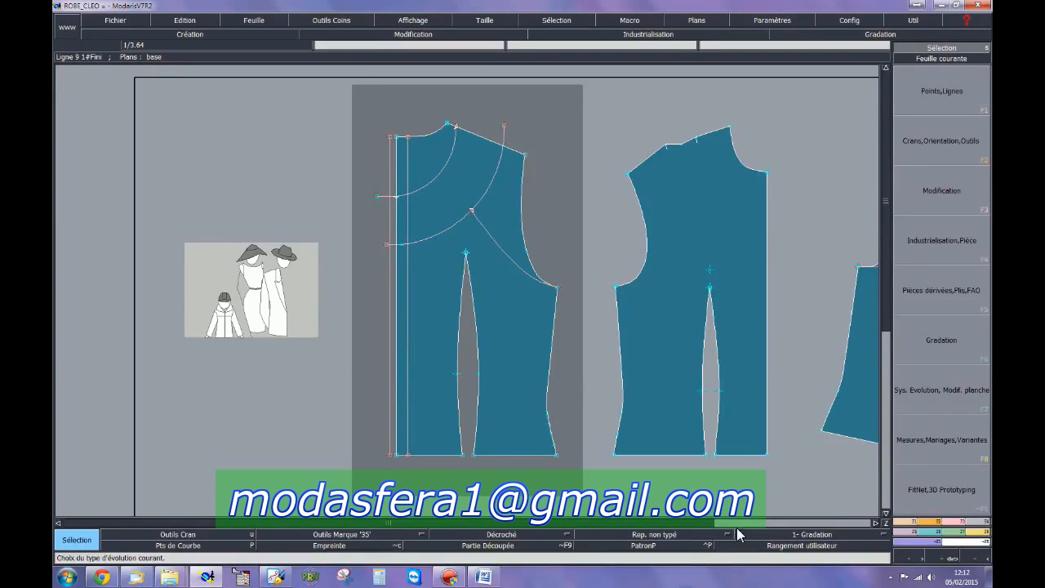
Draw straight hem lines closing the back dart's opening and joining the outer extension line to the centre back.
{"action": "left_click", "coordinate": [913, 522]}
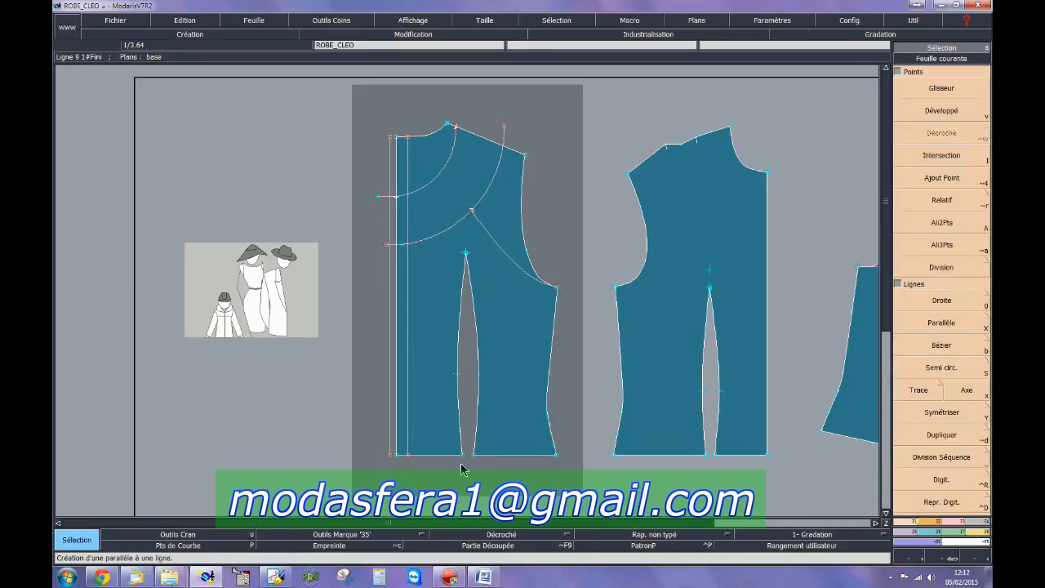
{"action": "left_click", "coordinate": [952, 299]}
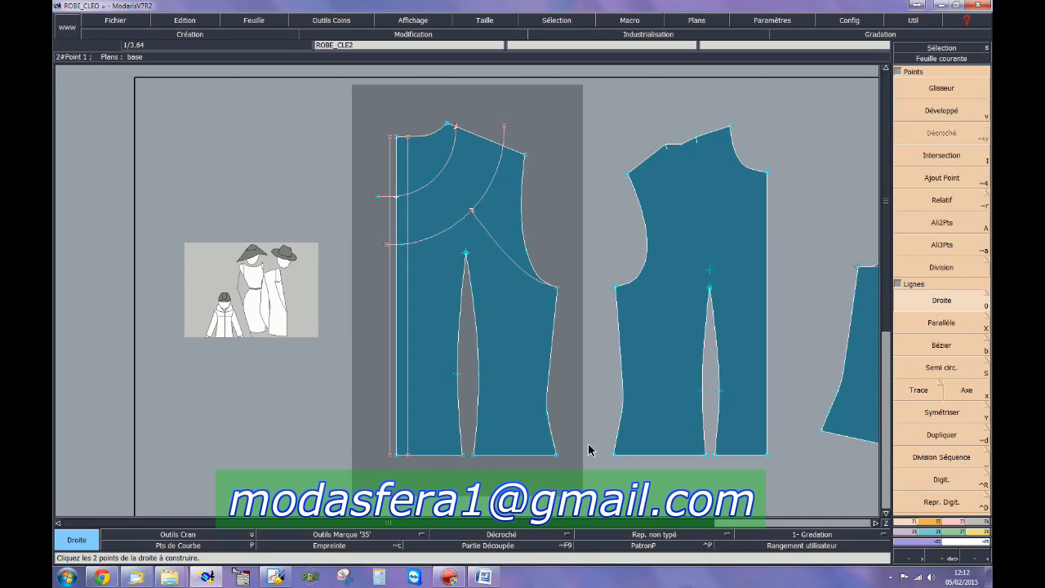
{"action": "left_click", "coordinate": [461, 459]}
{"action": "left_click", "coordinate": [391, 458]}
{"action": "left_click", "coordinate": [391, 455]}
{"action": "left_click", "coordinate": [397, 456]}
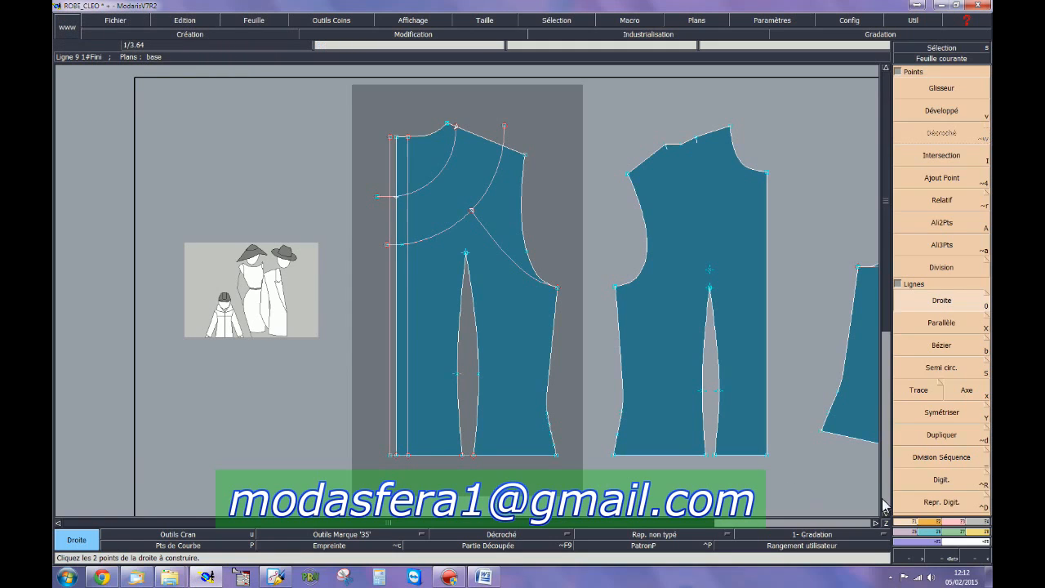
Extract two finished centre-back facing strips between the extension lines: one between neckline and yoke curves, one from the yoke to the hem.
{"action": "left_click", "coordinate": [976, 522]}
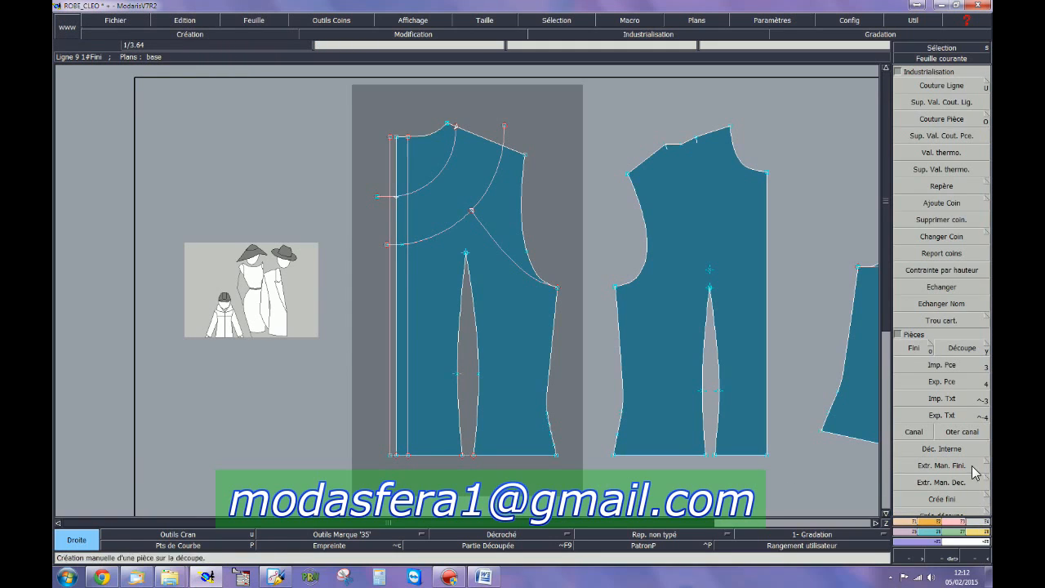
{"action": "left_click", "coordinate": [914, 348]}
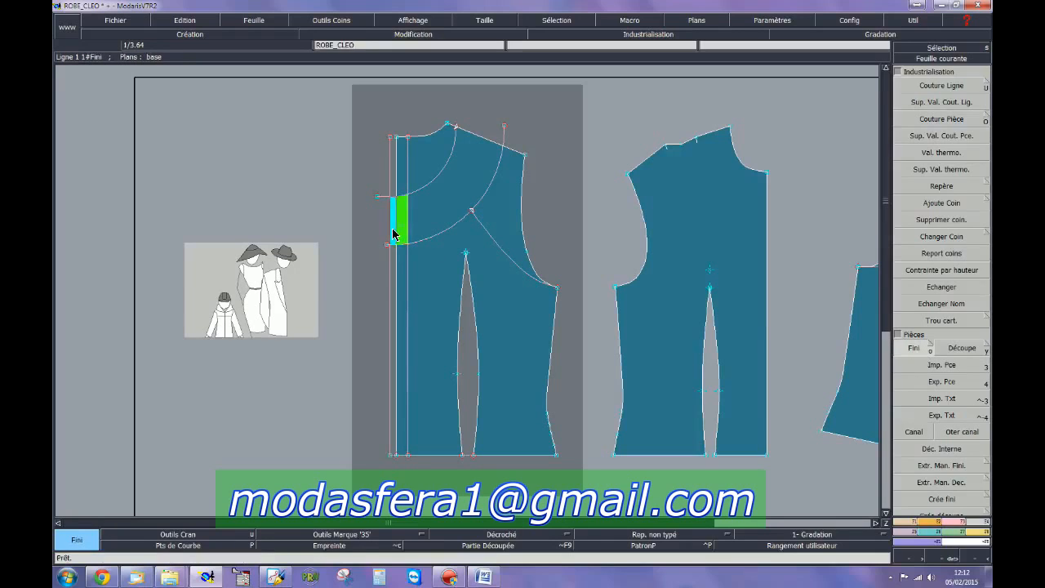
{"action": "left_click", "coordinate": [405, 265]}
{"action": "left_click", "coordinate": [393, 276]}
{"action": "right_click", "coordinate": [393, 276]}
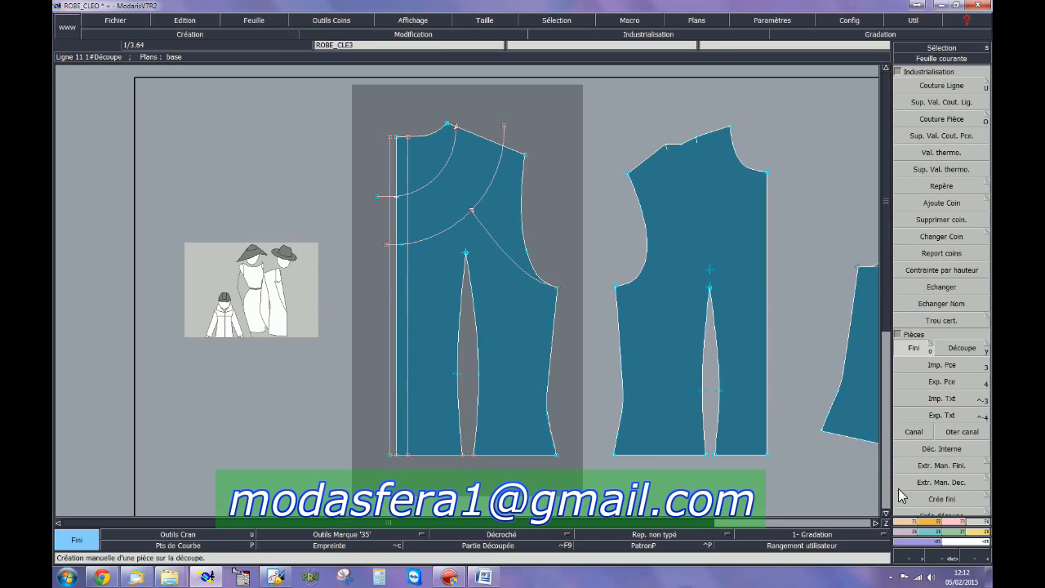
Add two Marque '35' points on the centre back with Relatif: one 10 mm below the neckline, the other above the hem.
{"action": "left_click", "coordinate": [906, 521]}
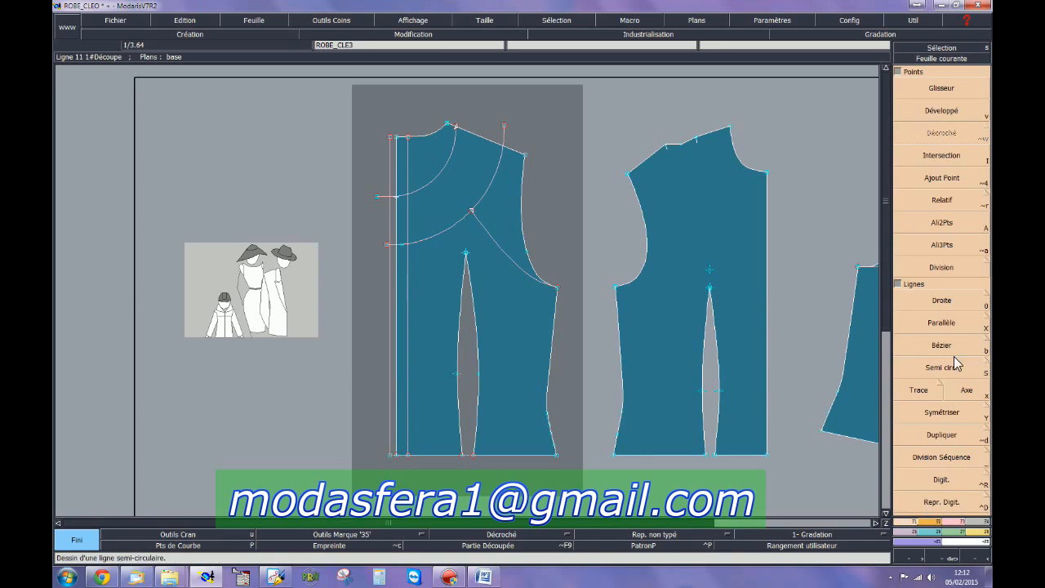
{"action": "left_click", "coordinate": [959, 206]}
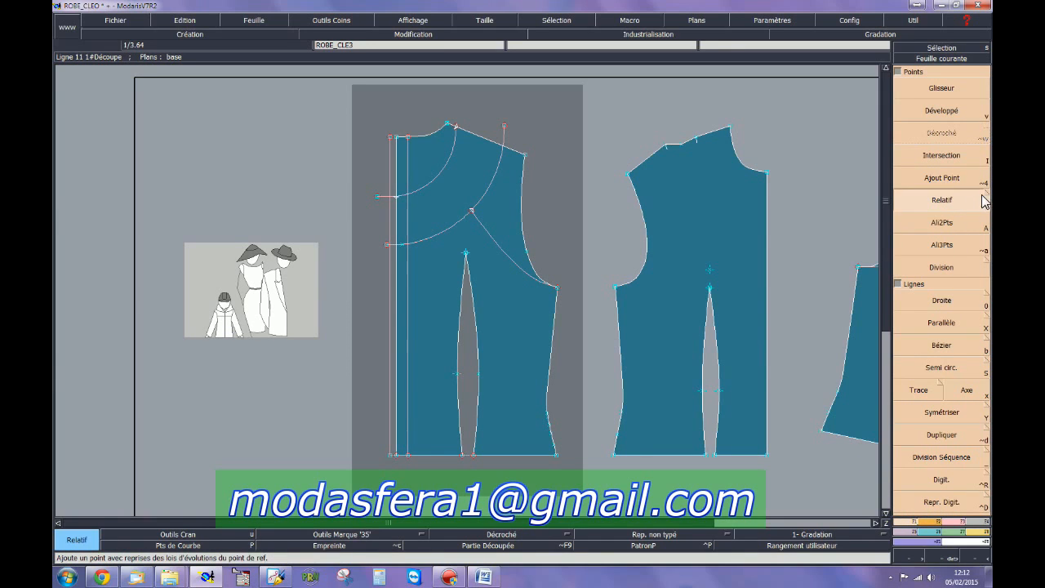
{"action": "left_click", "coordinate": [985, 195]}
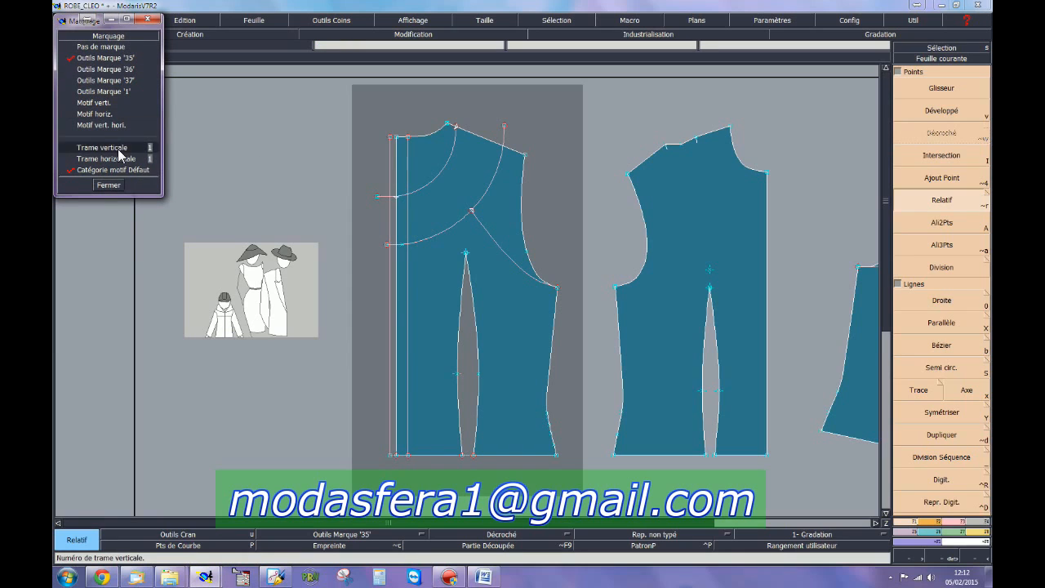
{"action": "left_click", "coordinate": [111, 187]}
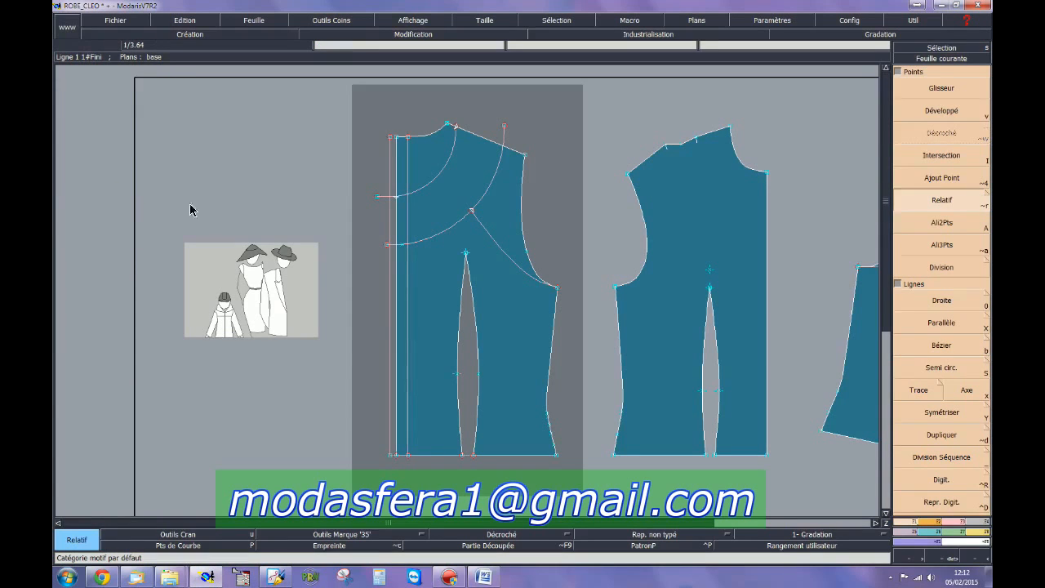
{"action": "left_click", "coordinate": [397, 202]}
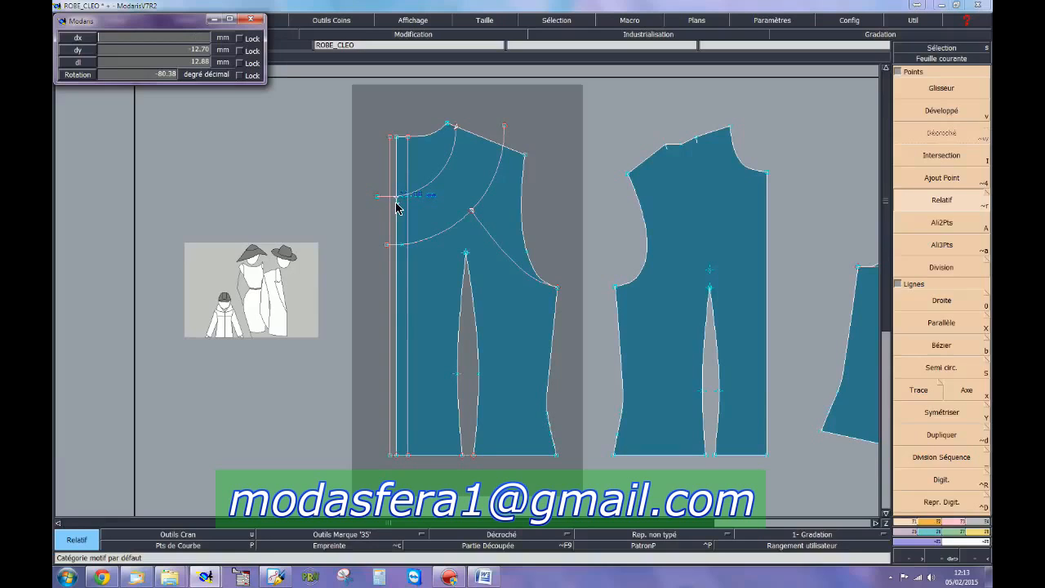
{"action": "key", "text": "Return"}
{"action": "key", "text": "Return"}
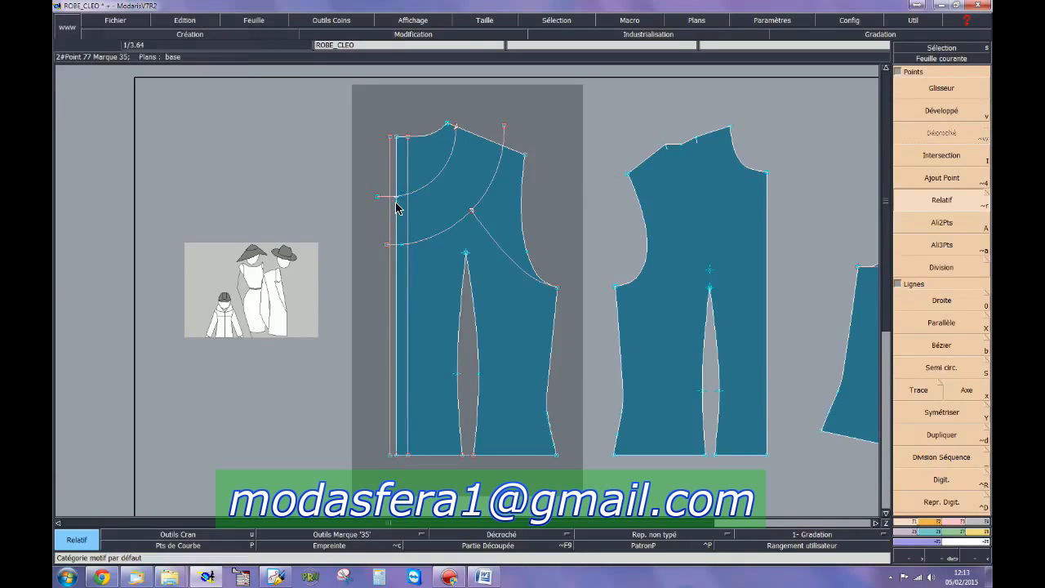
{"action": "left_click", "coordinate": [396, 461]}
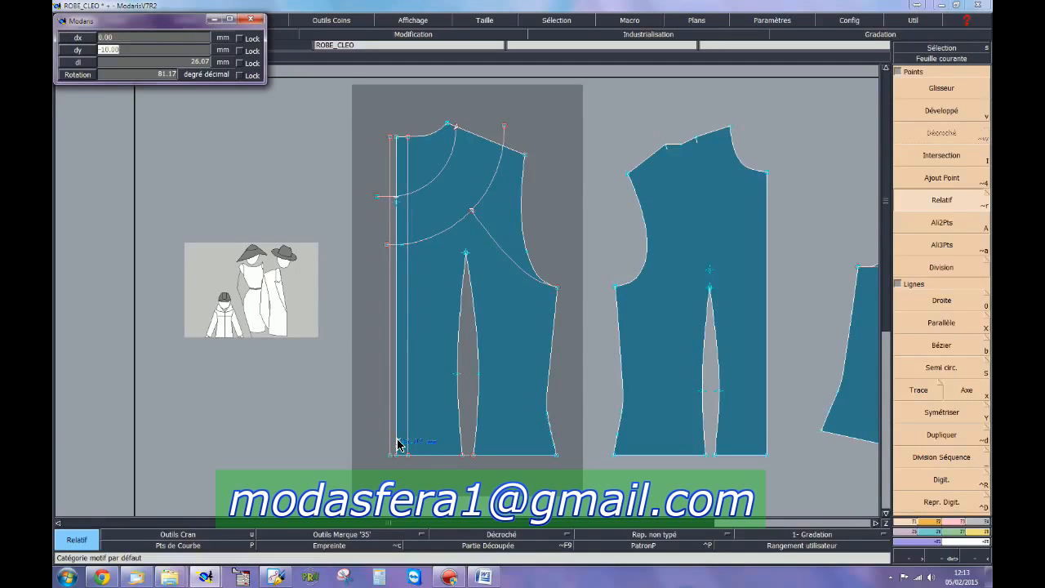
{"action": "key", "text": "Return"}
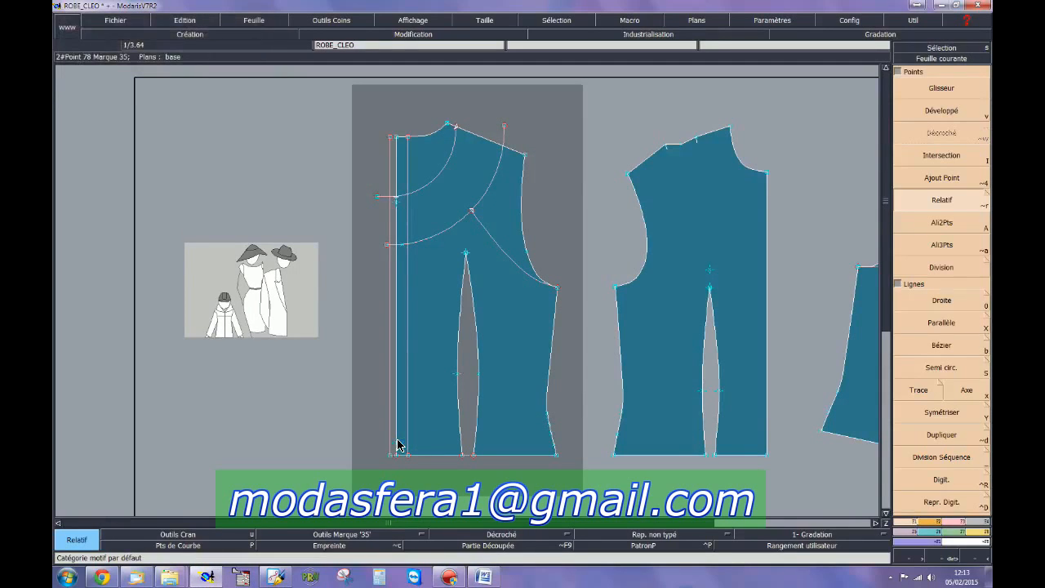
Divide the centre-back distance between the two marks into equal parts with Division, adding intermediate mark points.
{"action": "left_click", "coordinate": [948, 267]}
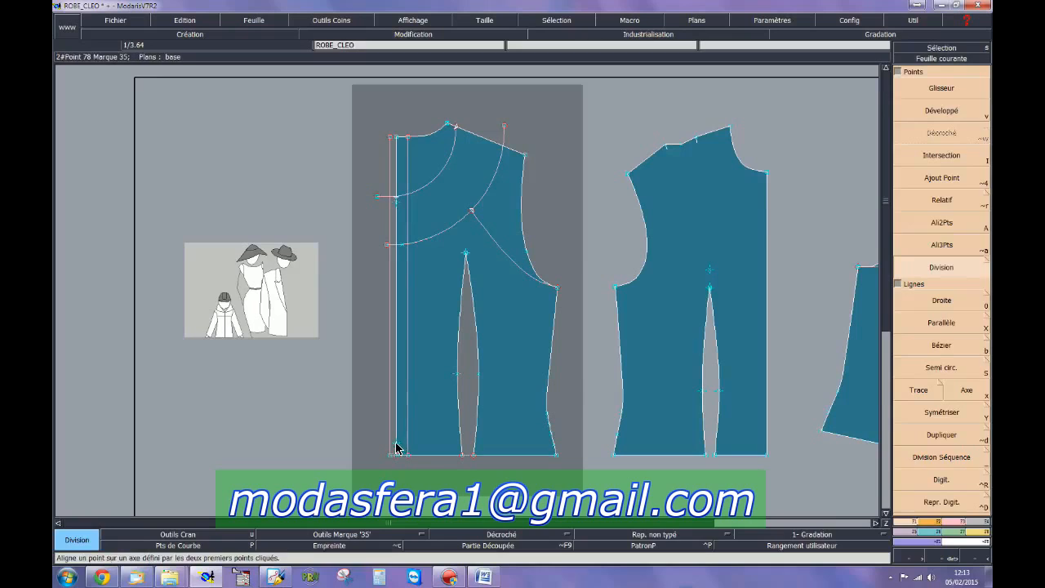
{"action": "left_click", "coordinate": [396, 208]}
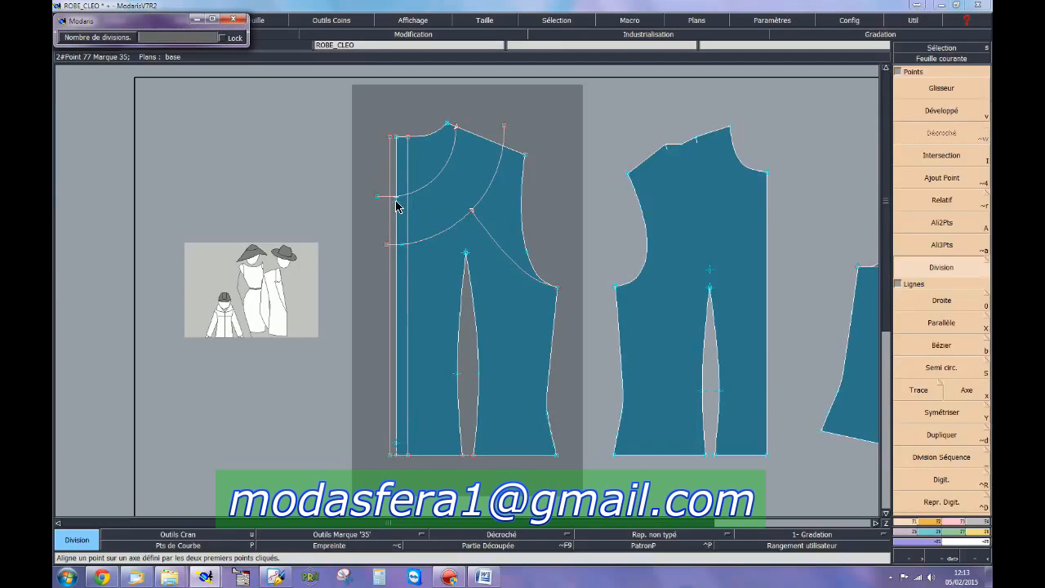
{"action": "key", "text": "Return"}
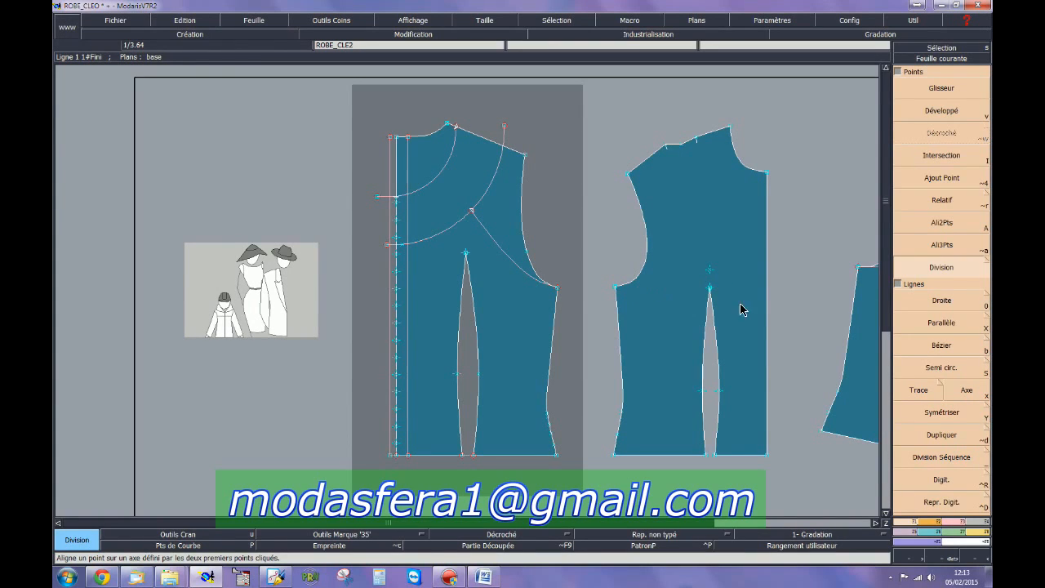
Extract the back neck yoke between the two curves as a finished piece, including its centre-back extension.
{"action": "scroll", "coordinate": [963, 458], "scroll_direction": "down", "scroll_amount": 10}
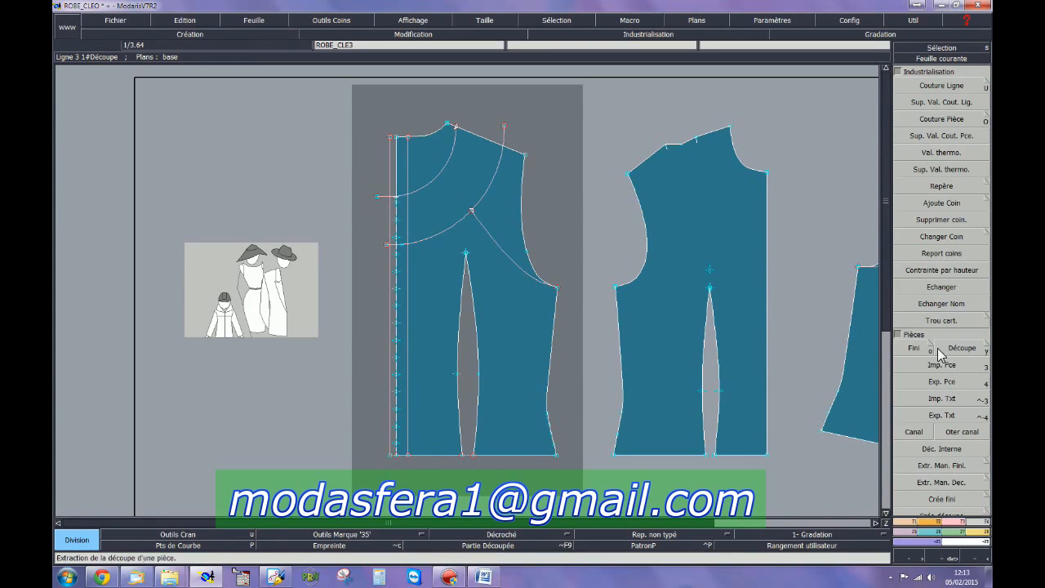
{"action": "left_click", "coordinate": [914, 348]}
{"action": "left_click", "coordinate": [417, 219]}
{"action": "left_click", "coordinate": [393, 229]}
{"action": "left_click_drag", "start_coordinate": [393, 224], "coordinate": [393, 225]}
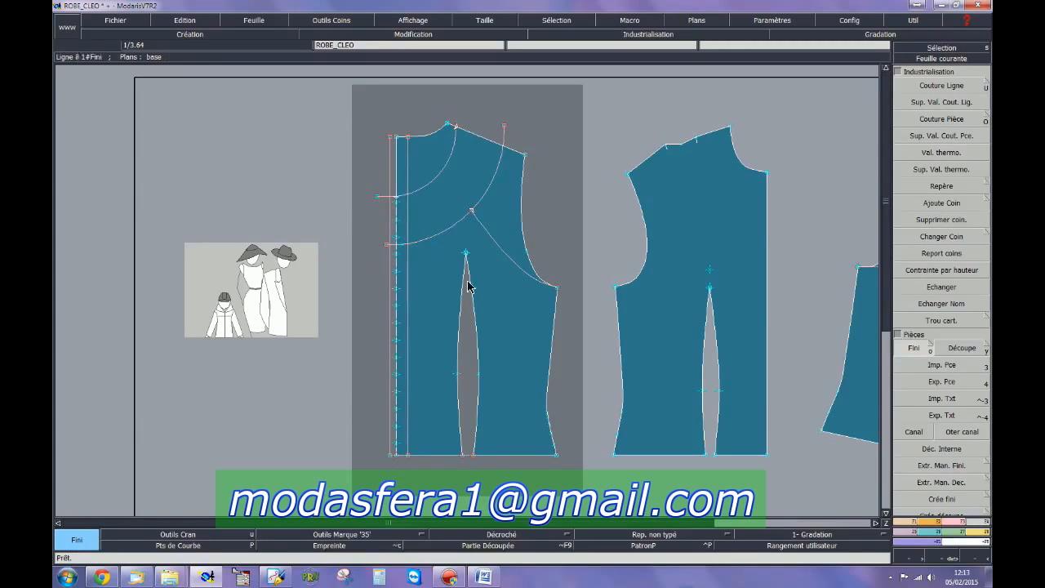
Extract the lower back as a finished piece including the dart and centre-back extension, and rearrange all the sheets.
{"action": "left_click_drag", "start_coordinate": [520, 315], "coordinate": [397, 338]}
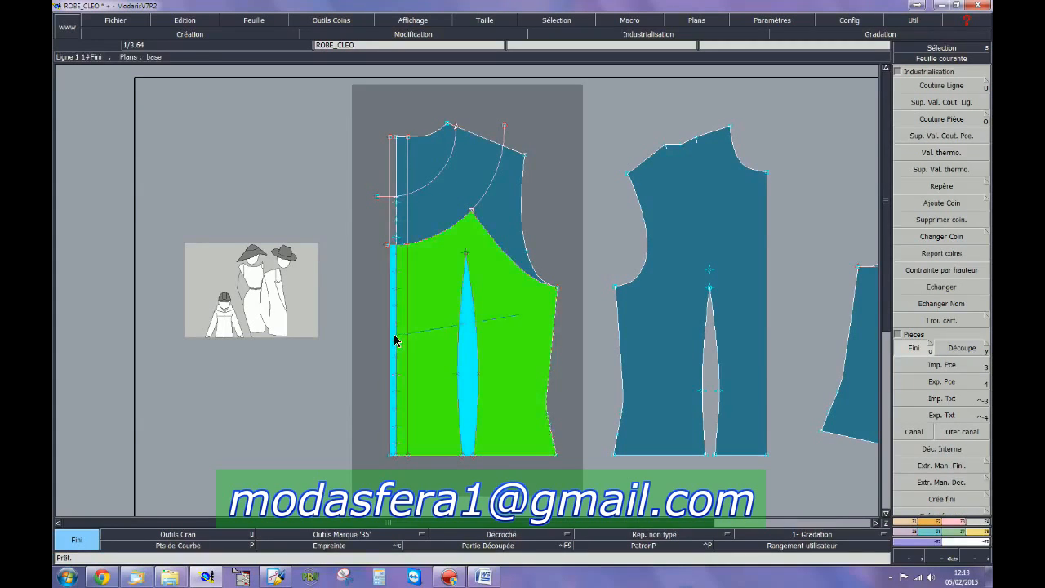
{"action": "key", "text": "Page_Down"}
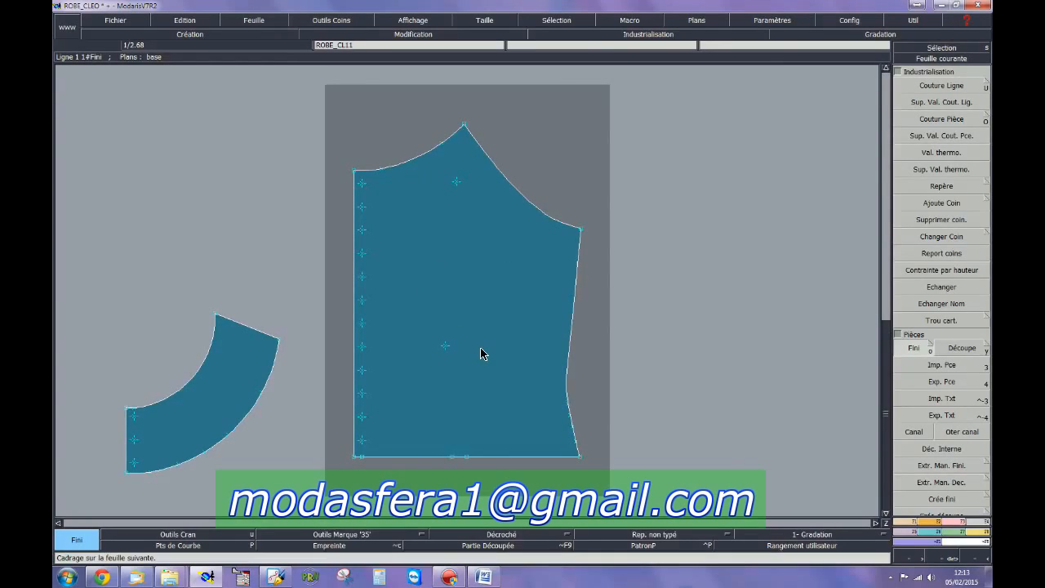
{"action": "key", "text": "8"}
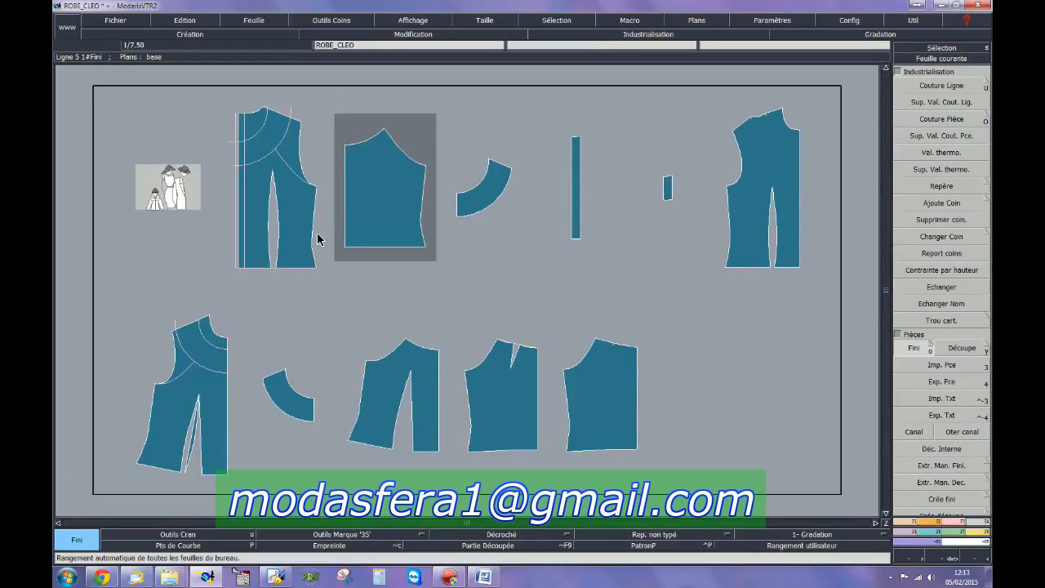
Measure the back dart's width between its two waist-level points on the base back piece.
{"action": "left_click", "coordinate": [318, 234]}
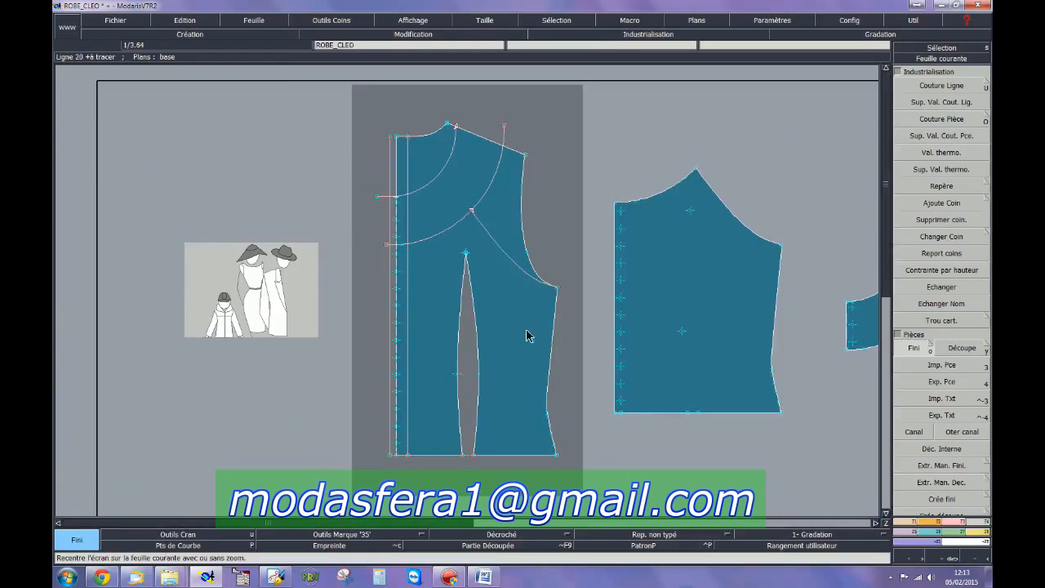
{"action": "left_click", "coordinate": [978, 532]}
{"action": "left_click", "coordinate": [934, 106]}
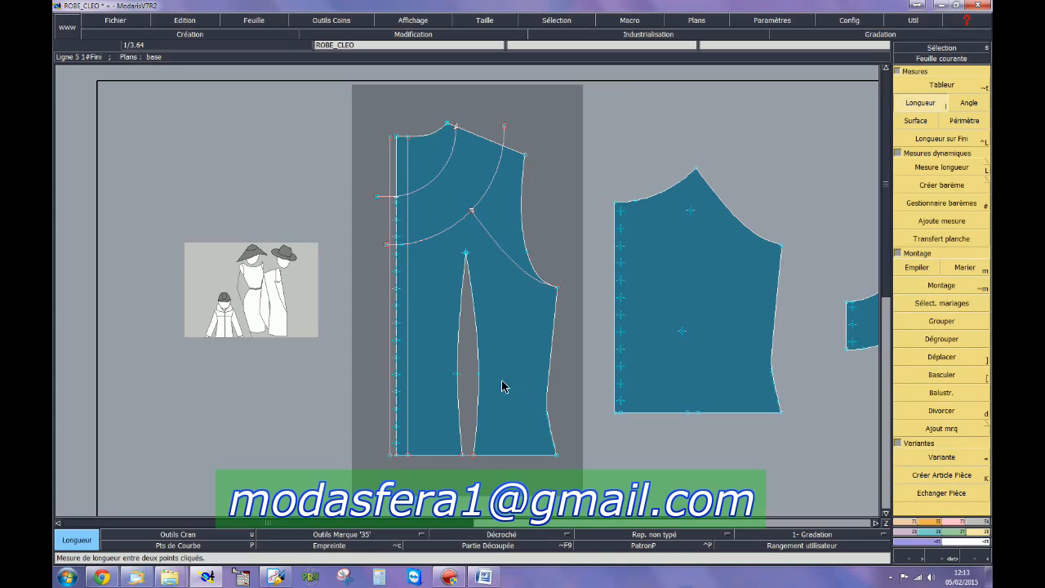
{"action": "left_click", "coordinate": [456, 377]}
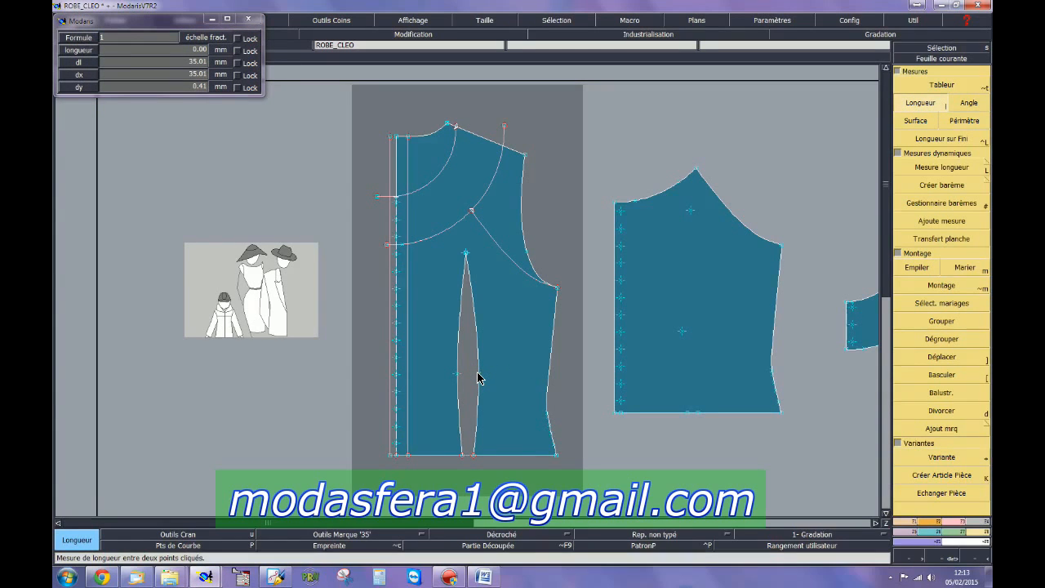
{"action": "left_click", "coordinate": [477, 373]}
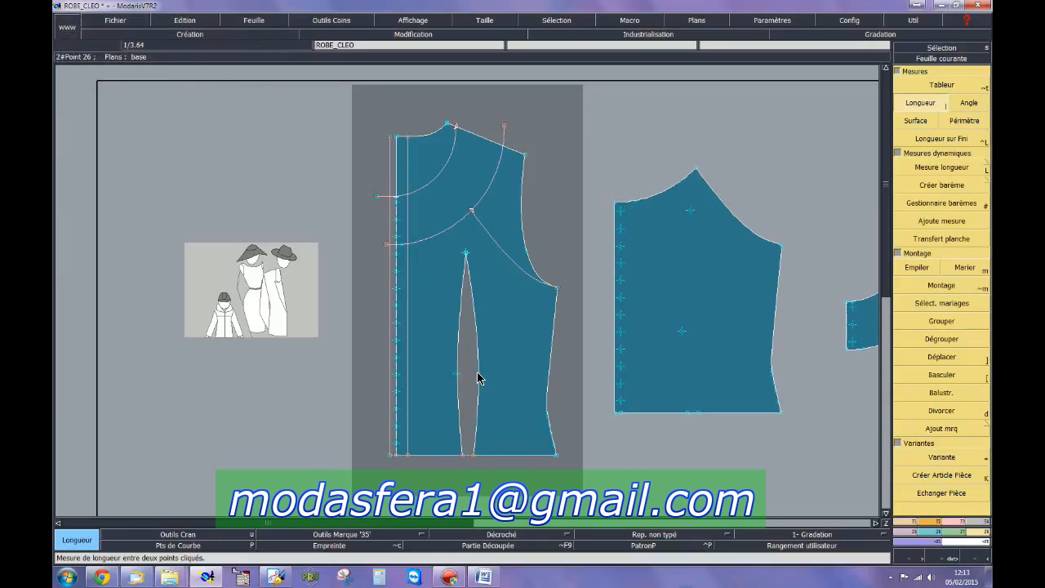
Add a Relatif point on the extracted lower back at dx 35.01 mm from the dart's waist-level mark.
{"action": "left_click", "coordinate": [905, 527]}
{"action": "left_click", "coordinate": [944, 204]}
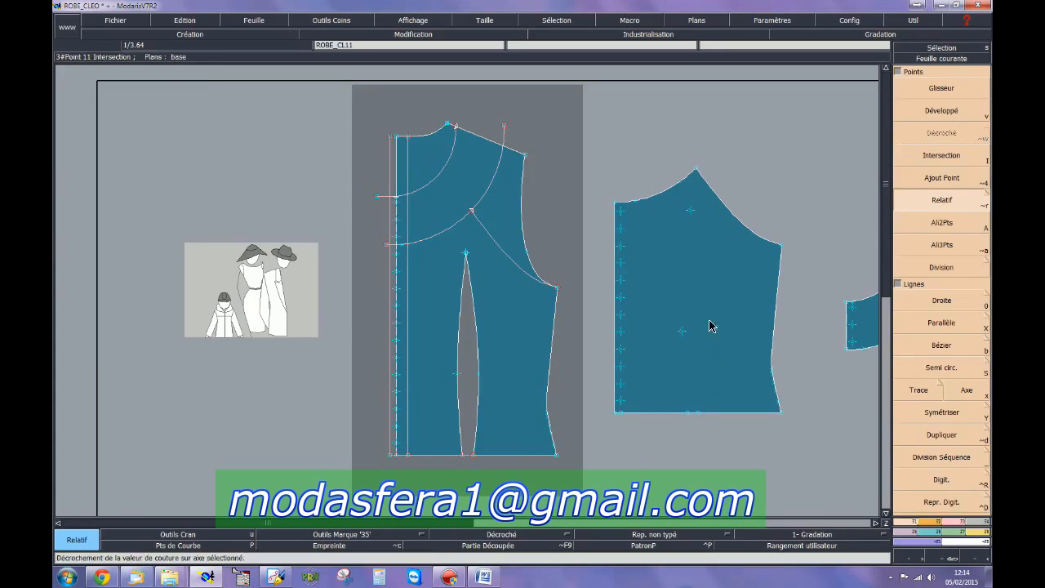
{"action": "left_click", "coordinate": [681, 331]}
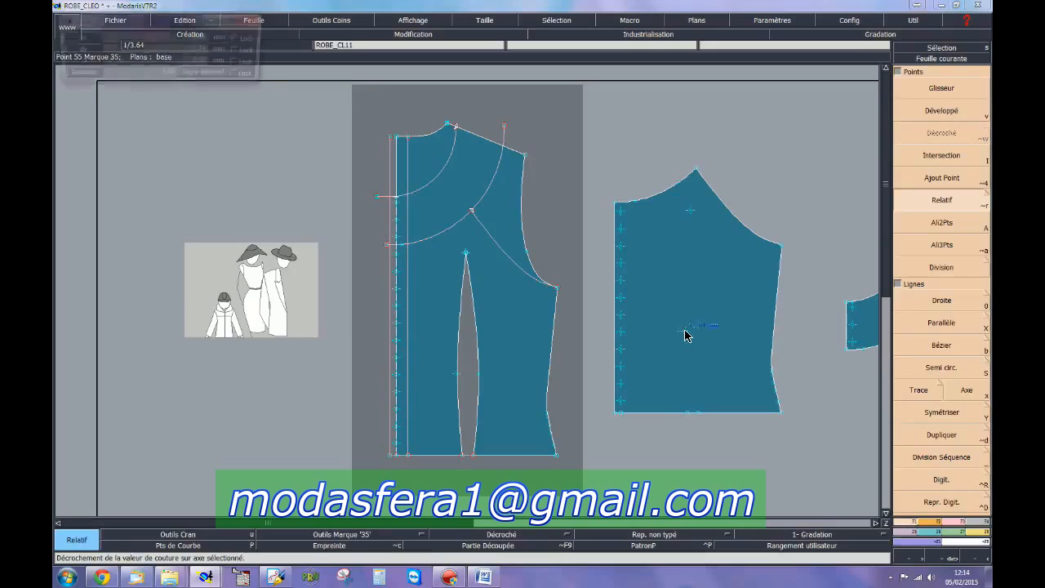
{"action": "key", "text": "Down"}
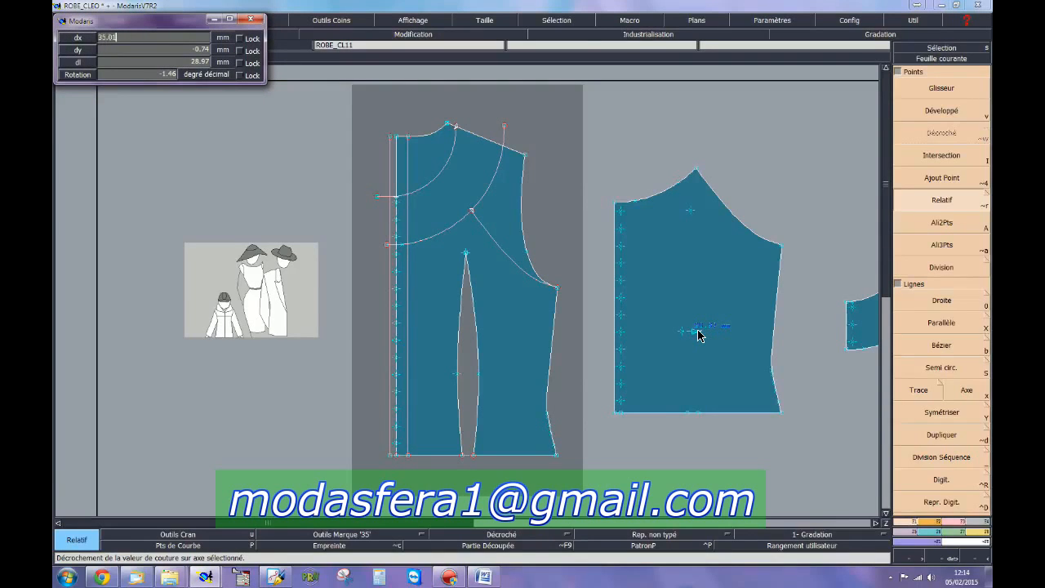
{"action": "type", "text": "35.01"}
{"action": "key", "text": "Return"}
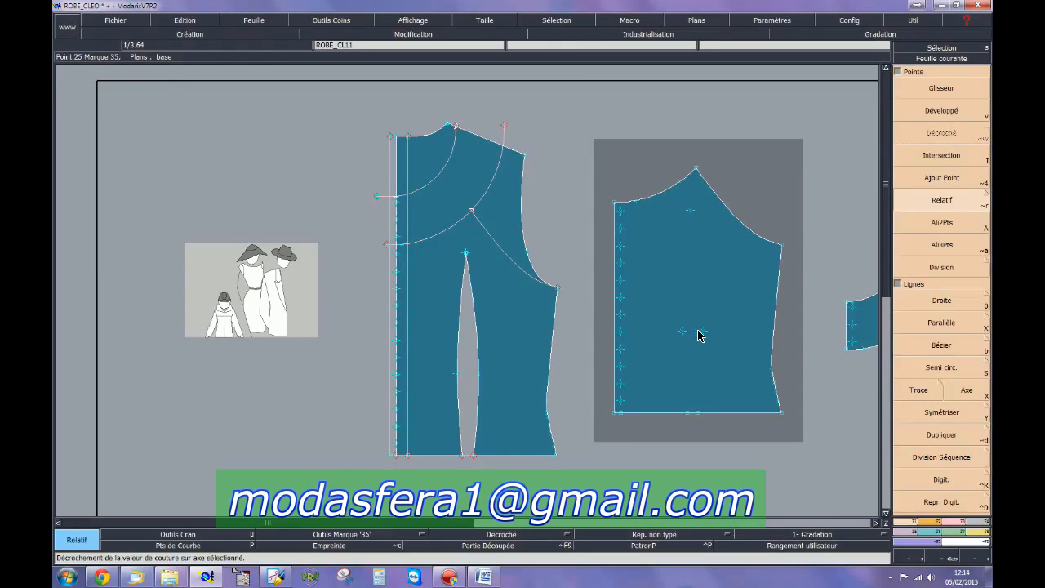
Rearrange all the sheets and delete the back construction, original front and front construction sheets.
{"action": "key", "text": "j"}
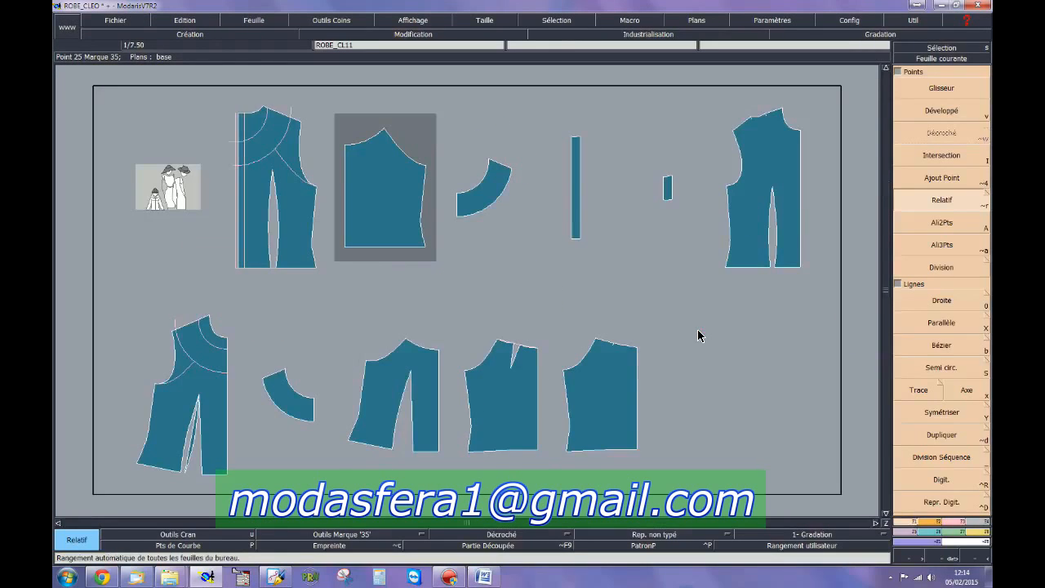
{"action": "left_click", "coordinate": [253, 21]}
{"action": "left_click", "coordinate": [268, 57]}
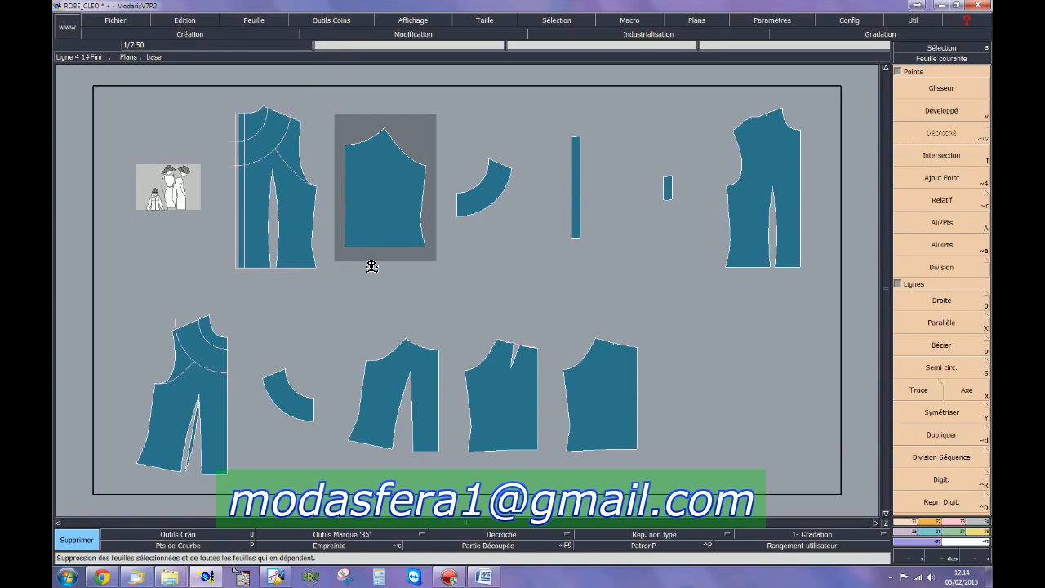
{"action": "left_click", "coordinate": [292, 213]}
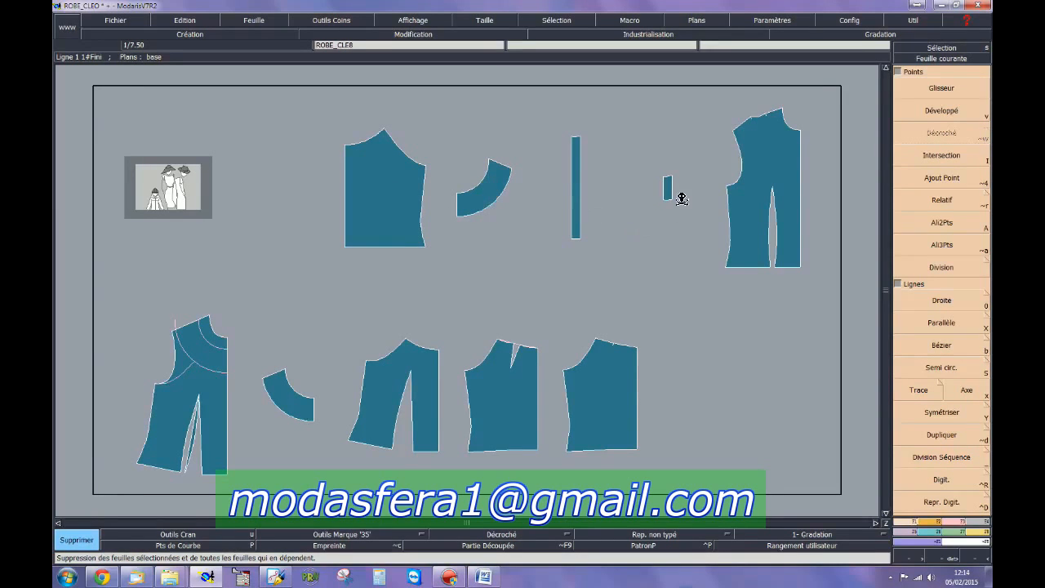
{"action": "left_click", "coordinate": [773, 195]}
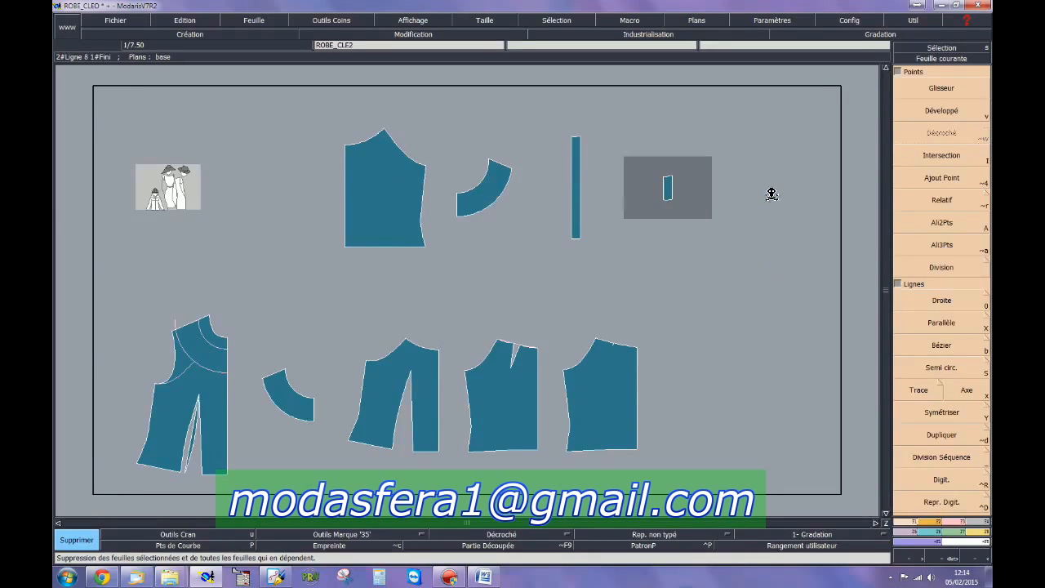
{"action": "left_click", "coordinate": [209, 394]}
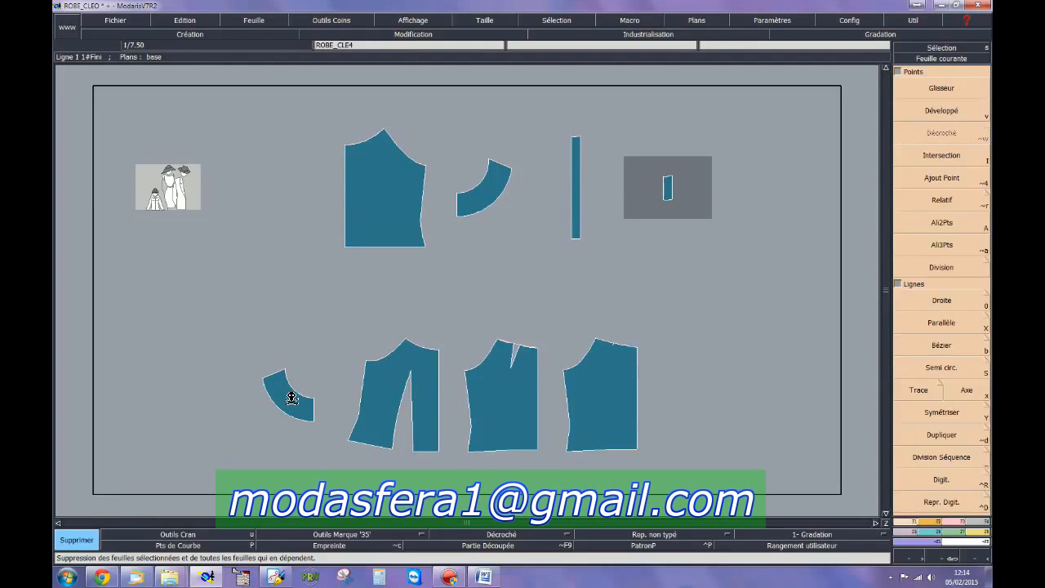
Delete the two remaining dart-construction sheets in the lower row and rearrange all the sheets.
{"action": "left_click", "coordinate": [416, 394]}
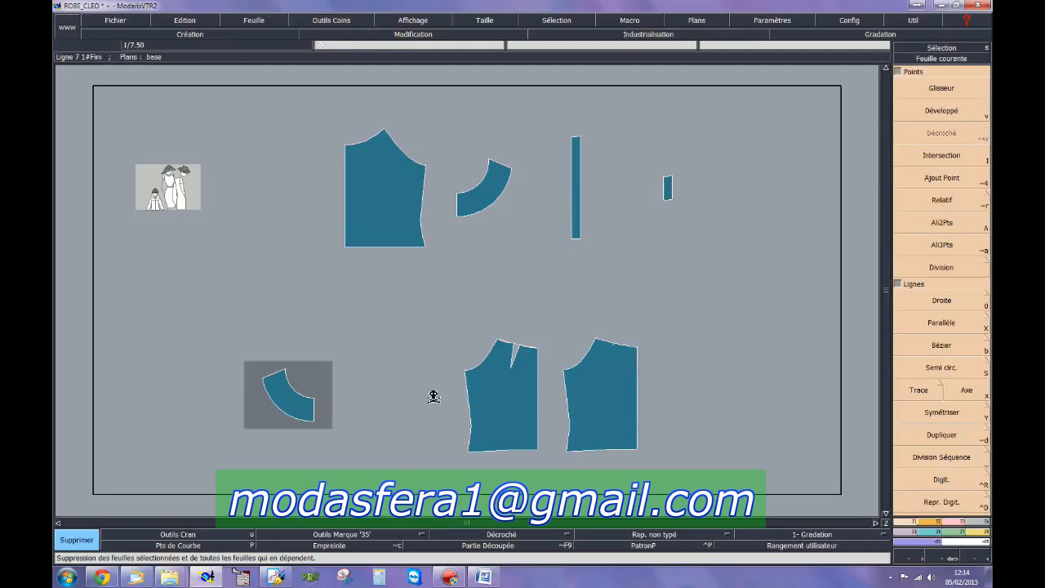
{"action": "left_click", "coordinate": [494, 401]}
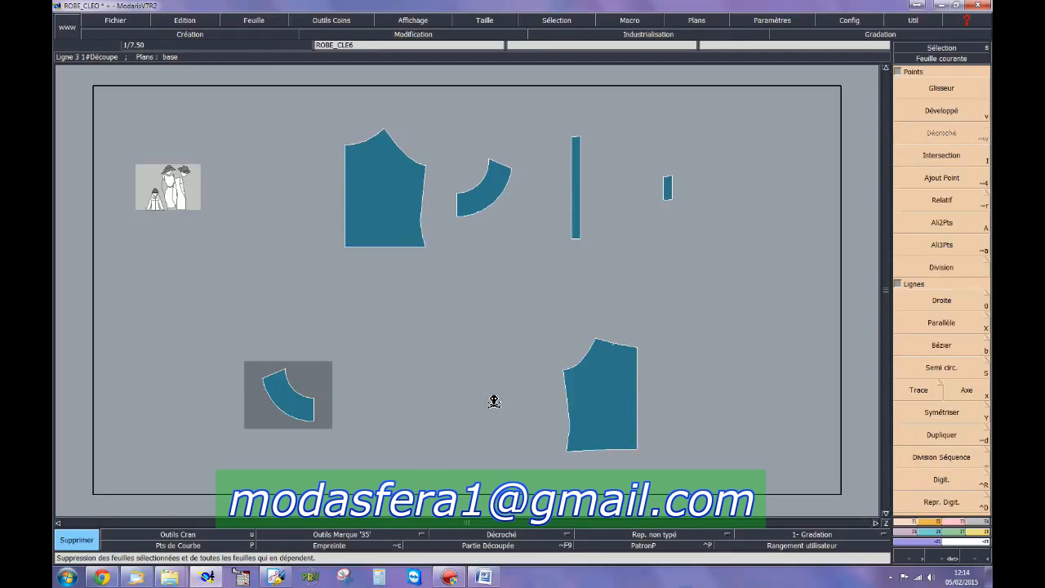
{"action": "key", "text": "s"}
{"action": "key", "text": "j"}
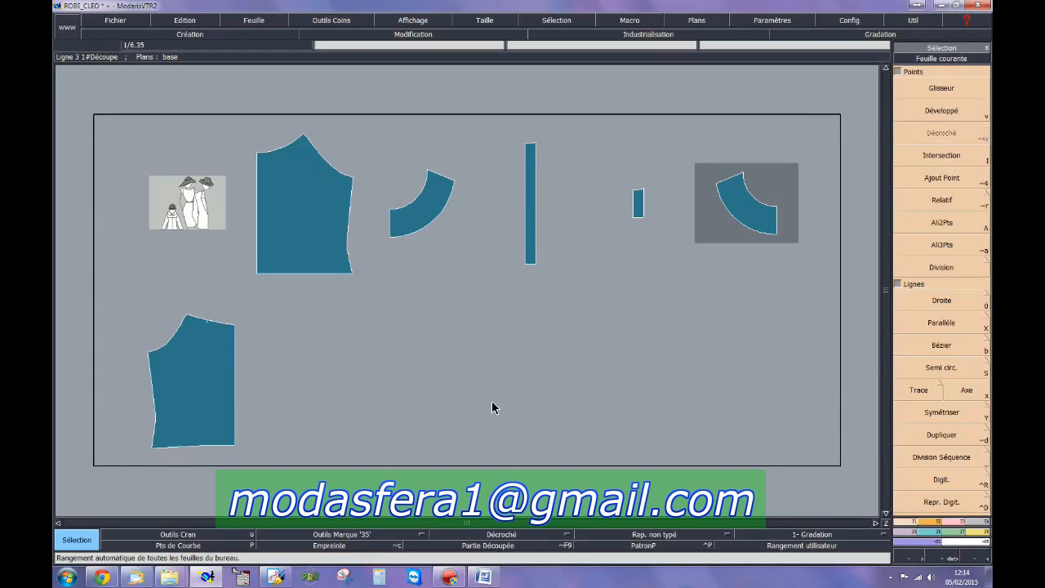
Mirror the short extension strip with Sym y, and make the long strip's sheet current.
{"action": "key", "text": "z"}
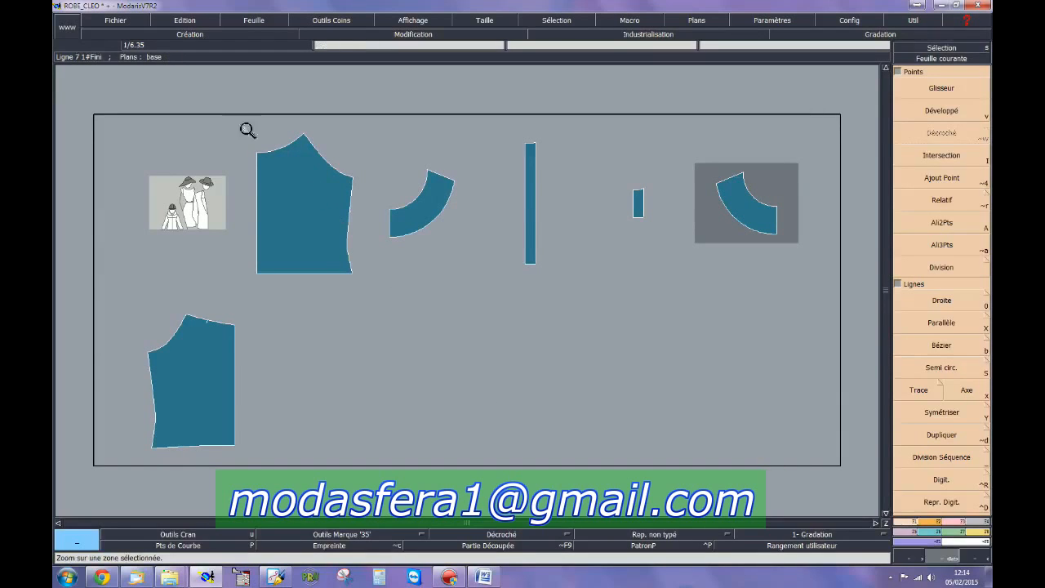
{"action": "left_click", "coordinate": [662, 317]}
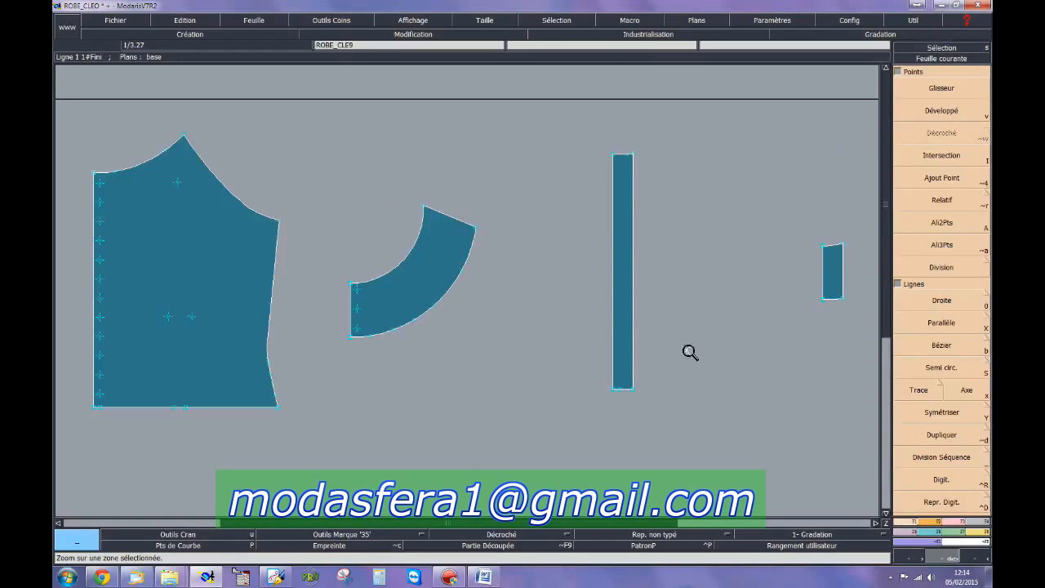
{"action": "key", "text": "s"}
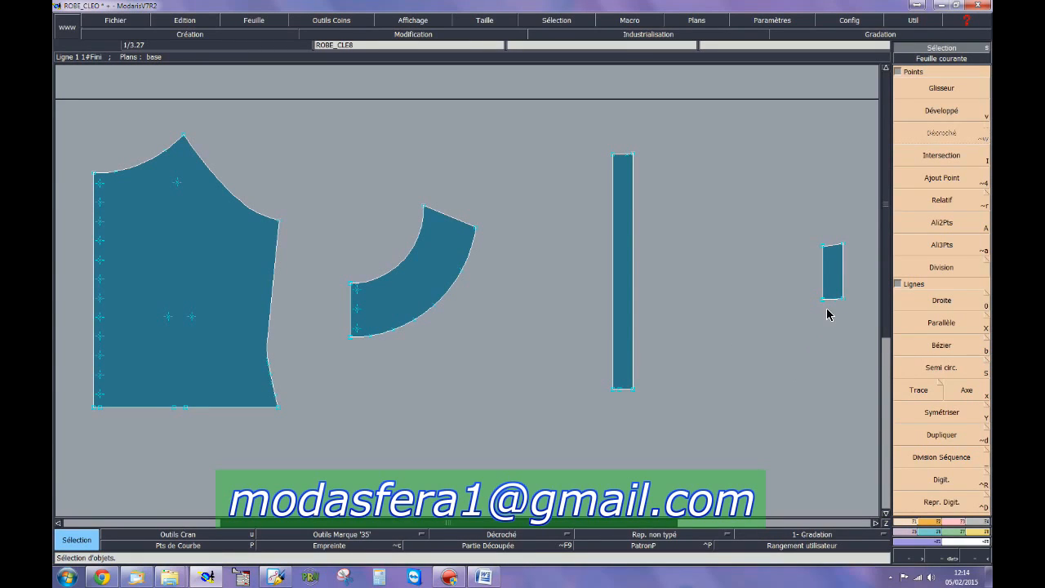
{"action": "left_click", "coordinate": [831, 318]}
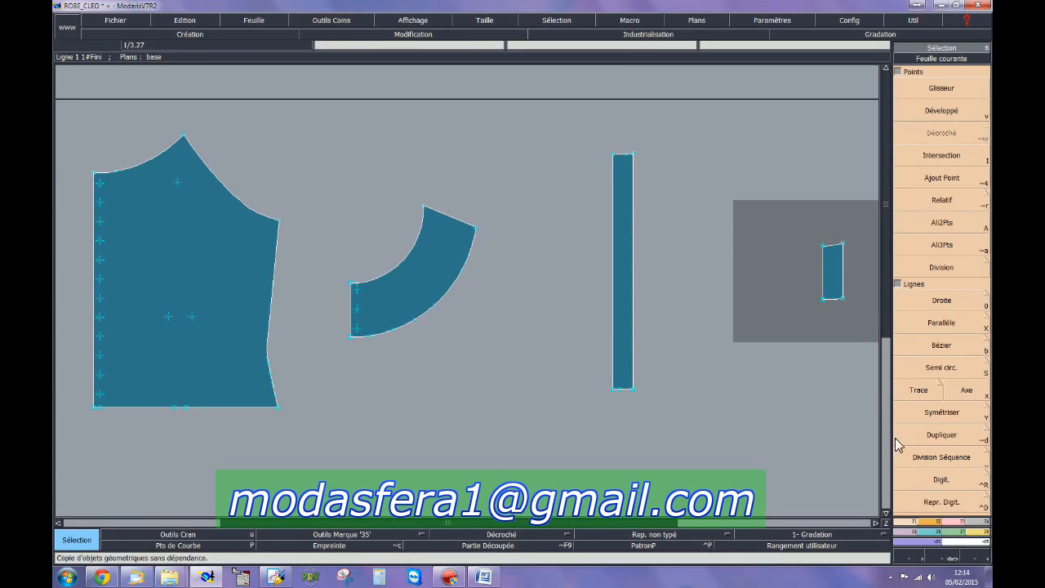
{"action": "left_click", "coordinate": [937, 520]}
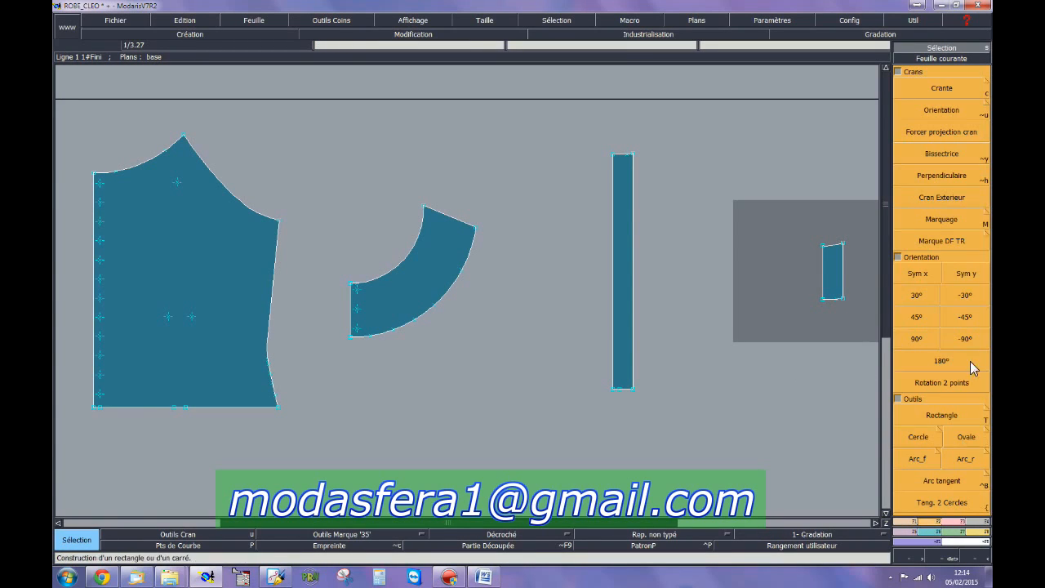
{"action": "left_click", "coordinate": [961, 282]}
{"action": "left_click", "coordinate": [649, 282]}
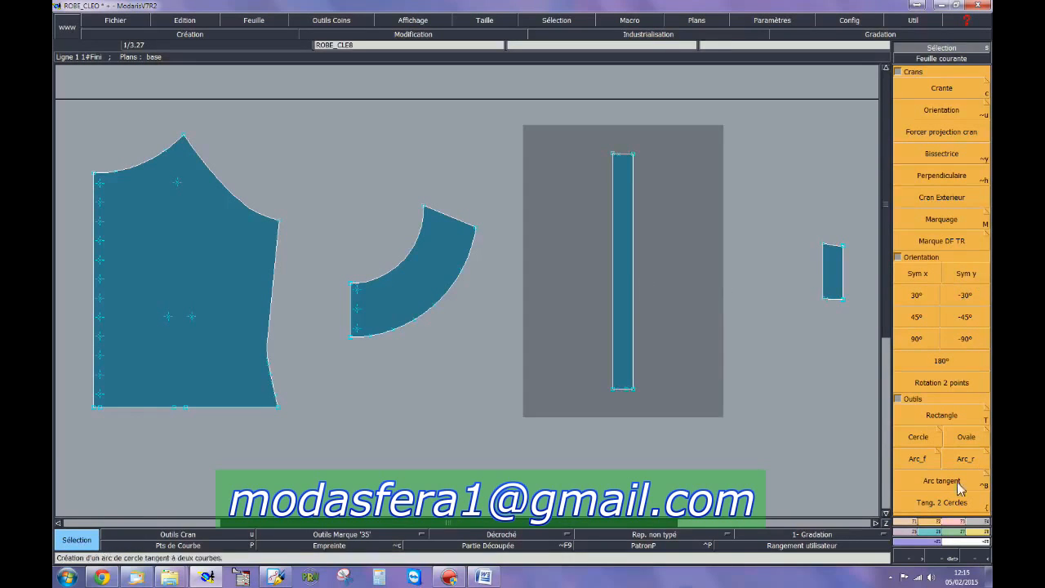
Fuse the mirrored short strip to the straight end of the curved neckline piece and rearrange all the sheets.
{"action": "left_click", "coordinate": [908, 532]}
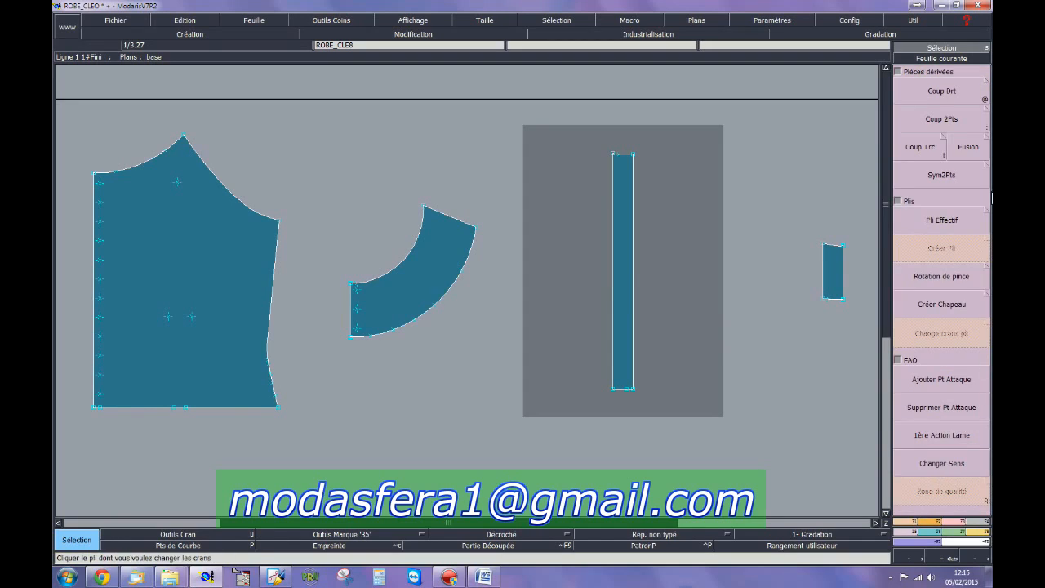
{"action": "left_click", "coordinate": [970, 149]}
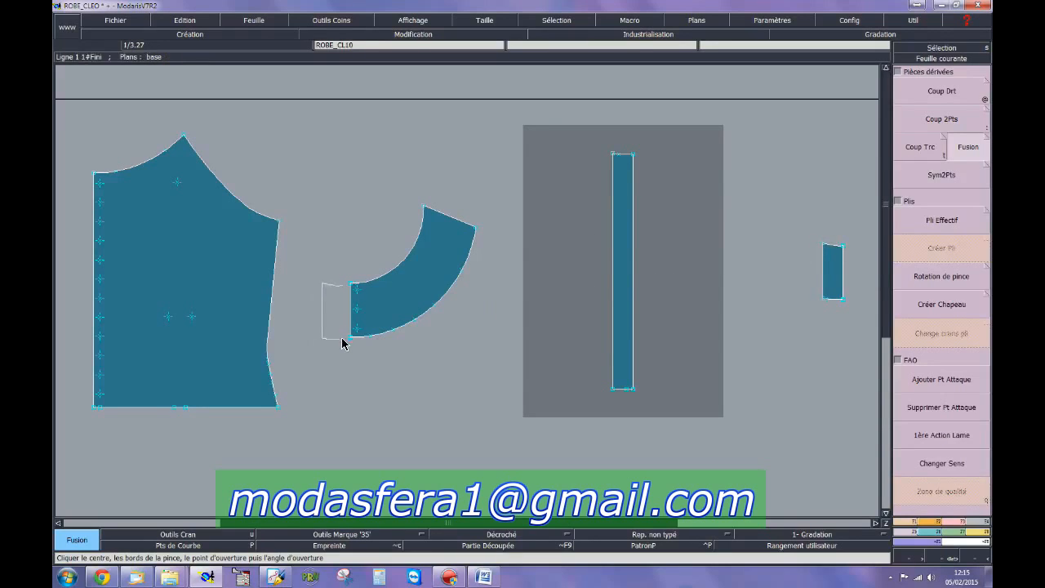
{"action": "left_click", "coordinate": [351, 287]}
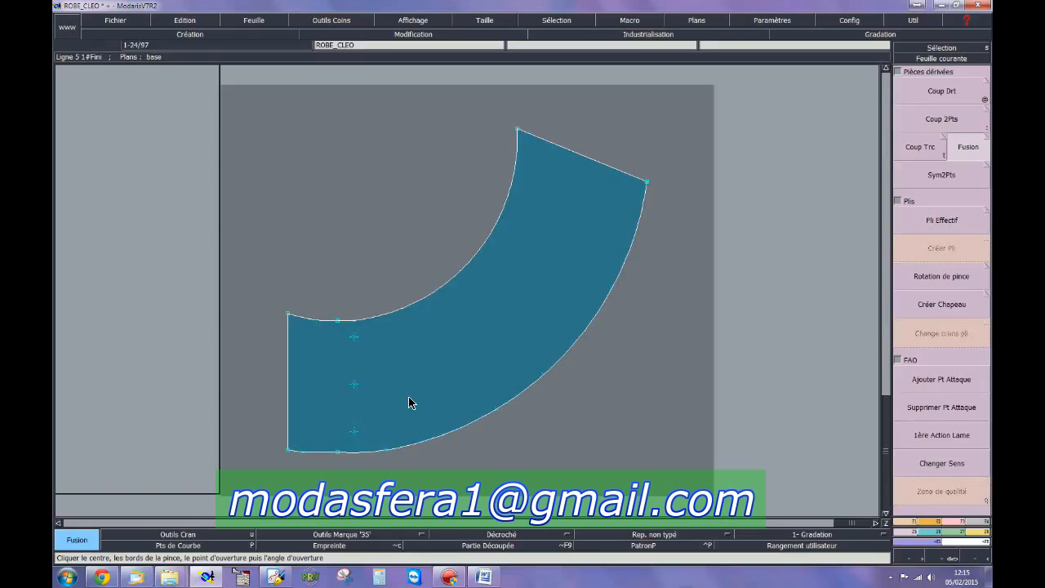
{"action": "key", "text": "j"}
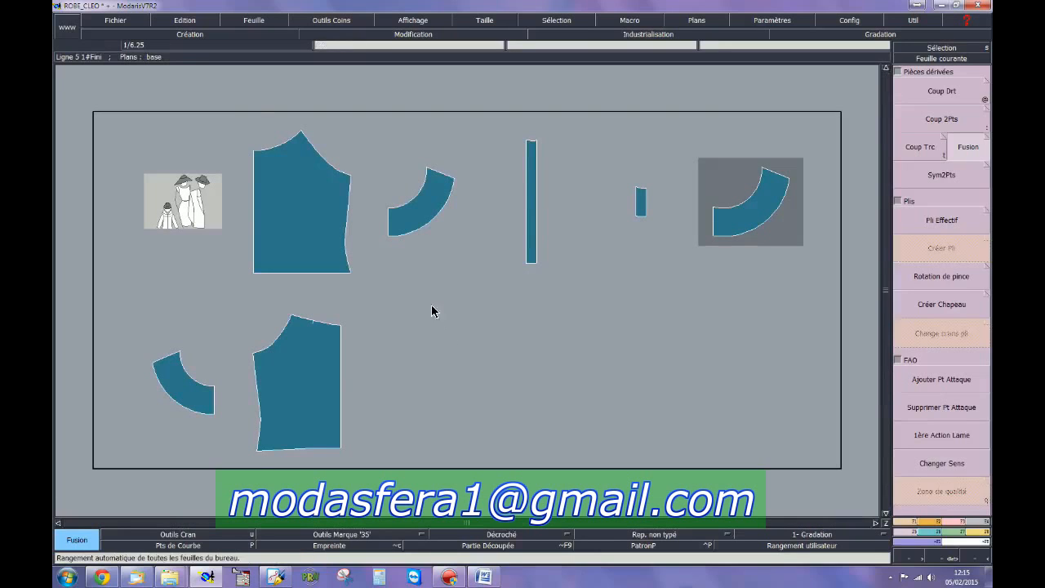
Fuse the long extension strip to the straight opening edge of the large bodice piece beside the button marks.
{"action": "key", "text": "Return"}
{"action": "left_click_drag", "start_coordinate": [248, 118], "coordinate": [575, 302]}
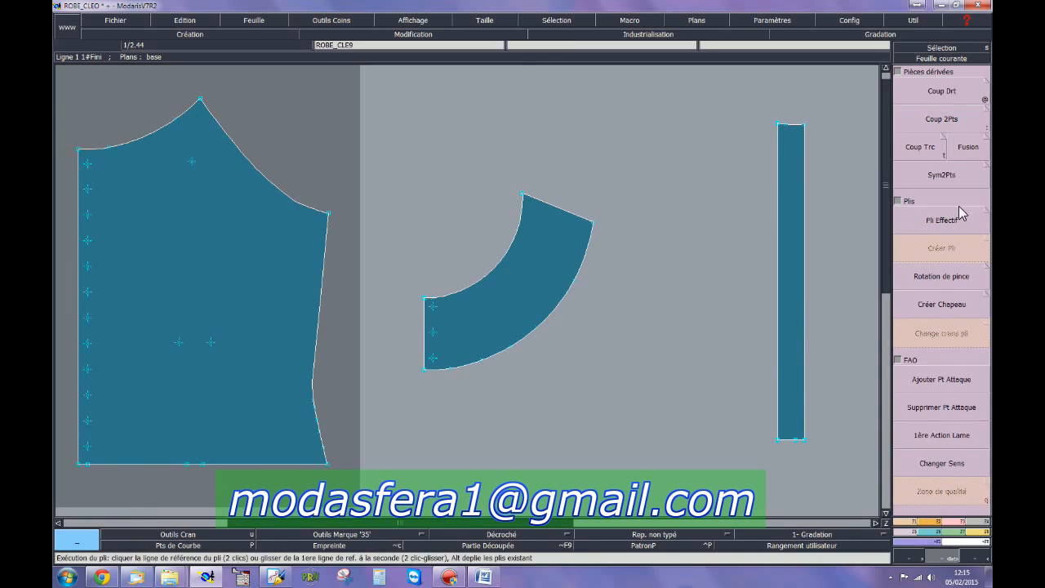
{"action": "left_click", "coordinate": [968, 147]}
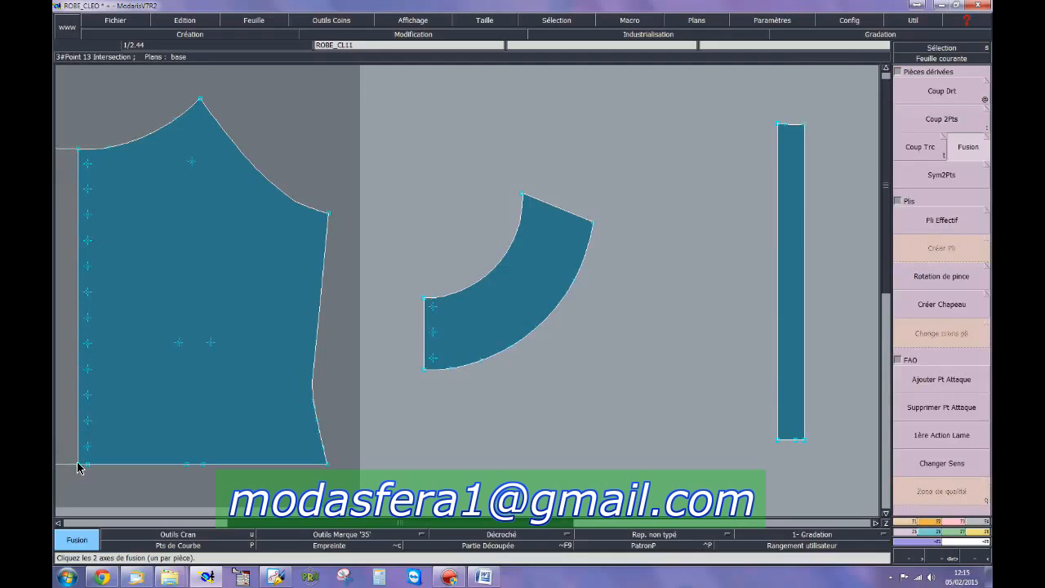
{"action": "left_click", "coordinate": [78, 149]}
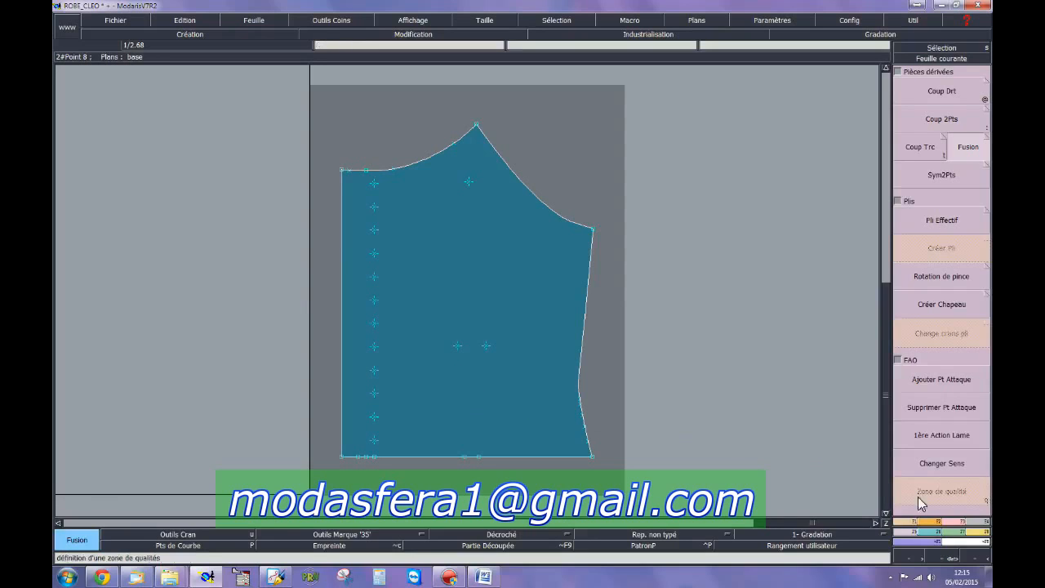
Merge the curves at the fused bodice's strip joins, and notch both joins and the two dart points on the waistline.
{"action": "left_click", "coordinate": [960, 525]}
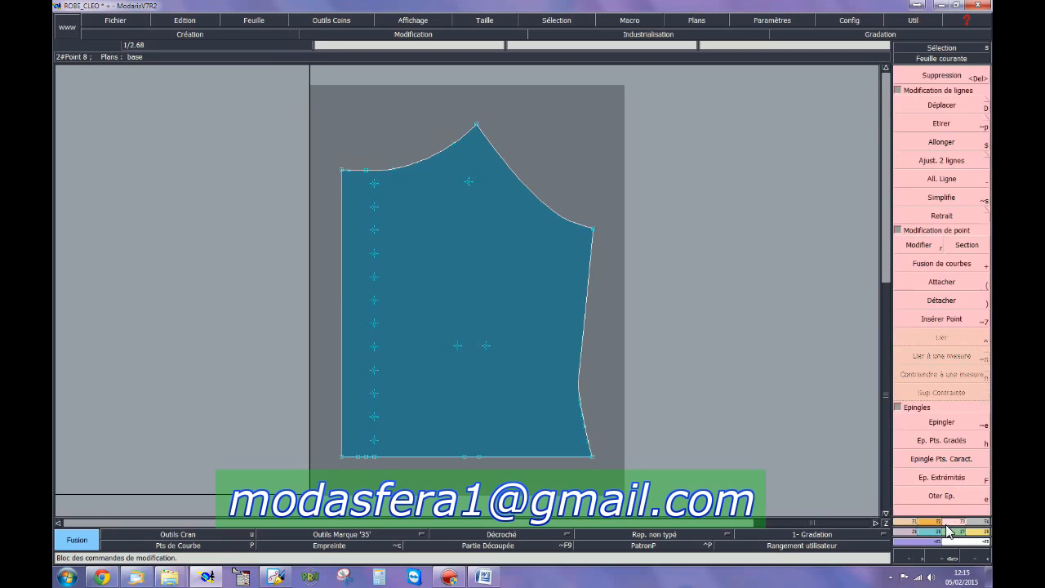
{"action": "left_click", "coordinate": [959, 265]}
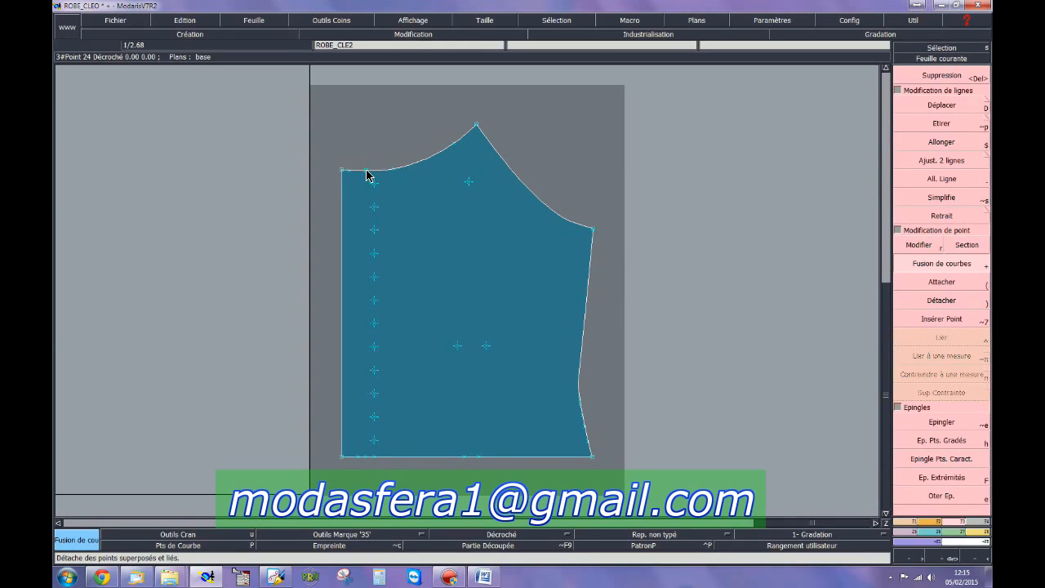
{"action": "left_click", "coordinate": [934, 520]}
{"action": "left_click", "coordinate": [950, 95]}
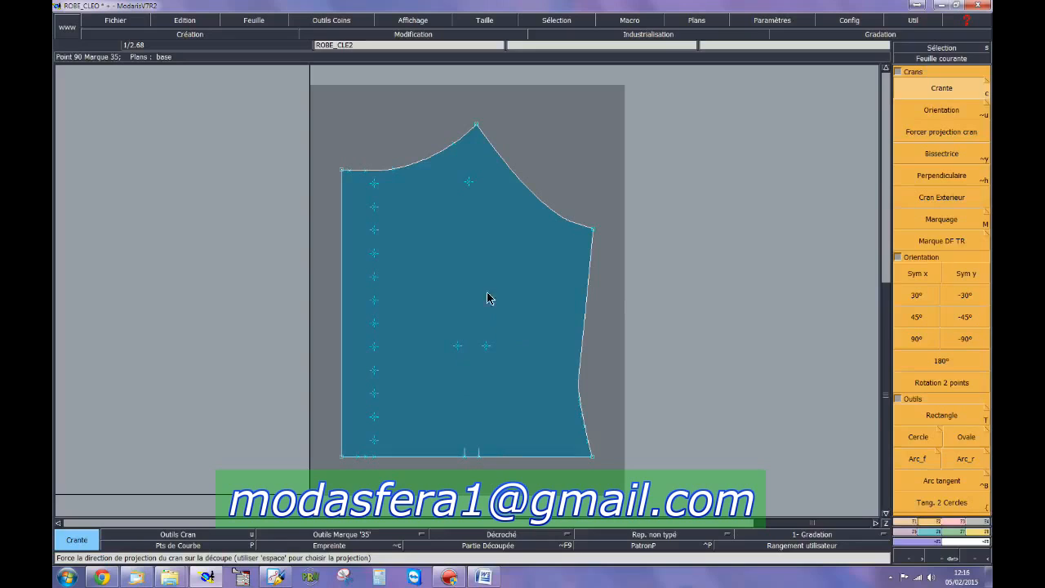
{"action": "left_click", "coordinate": [365, 457]}
{"action": "left_click", "coordinate": [366, 171]}
Orient the two waist dart notches toward the dart marks above them and the strip-join notches toward each other.
{"action": "left_click", "coordinate": [921, 107]}
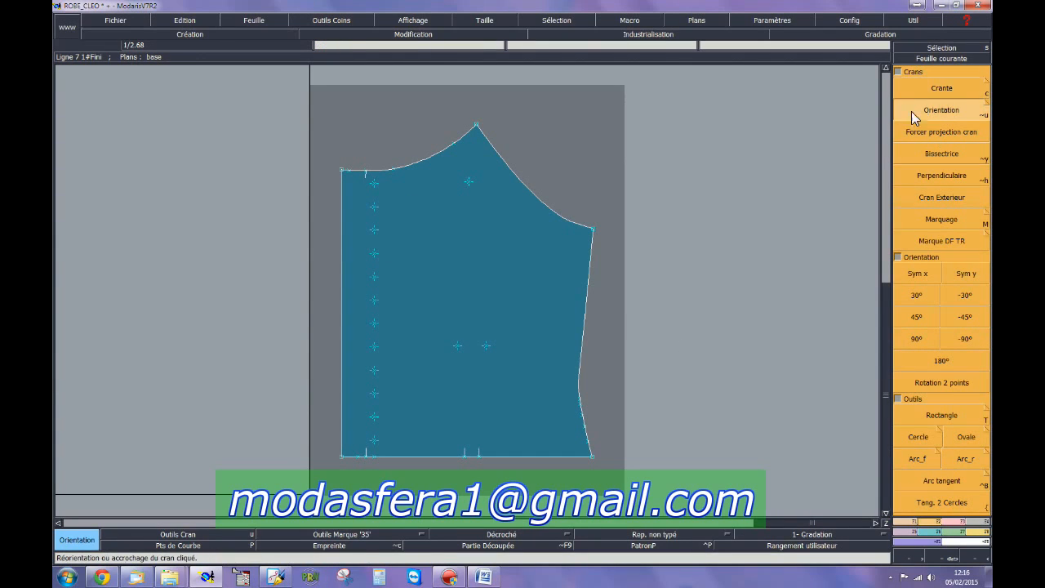
{"action": "left_click", "coordinate": [463, 451]}
{"action": "left_click", "coordinate": [458, 351]}
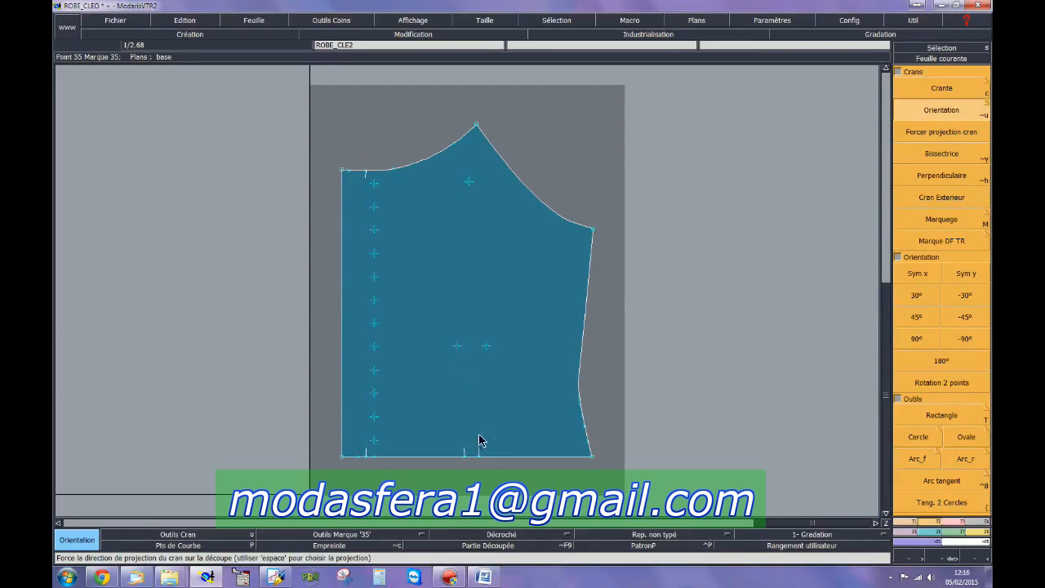
{"action": "left_click", "coordinate": [478, 451]}
{"action": "left_click", "coordinate": [486, 351]}
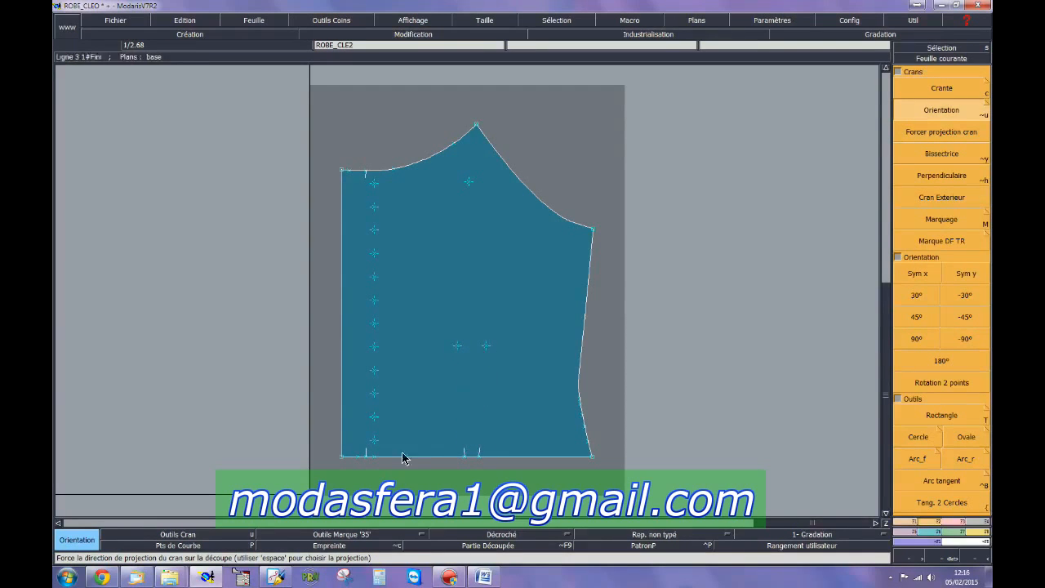
{"action": "left_click", "coordinate": [366, 174]}
{"action": "left_click", "coordinate": [364, 452]}
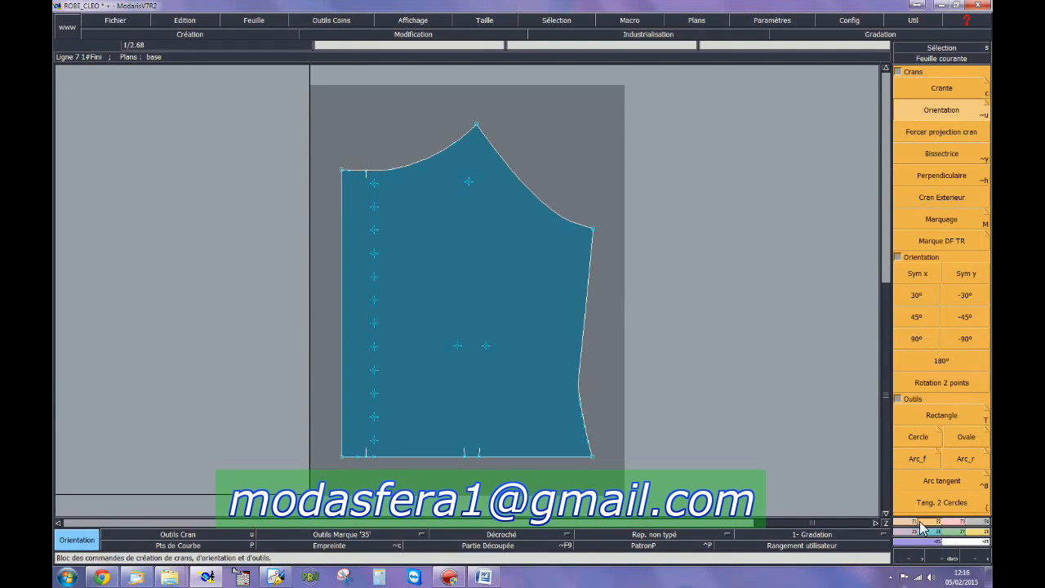
Rearrange all the sheets and delete the separate long and short extension strip sheets.
{"action": "left_click", "coordinate": [951, 521]}
{"action": "left_click", "coordinate": [947, 78]}
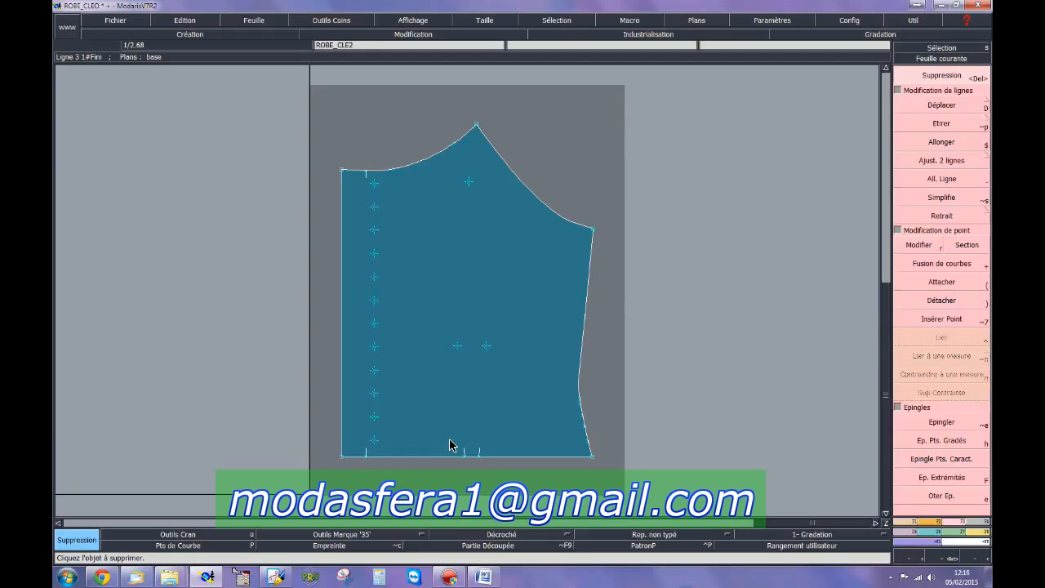
{"action": "key", "text": "Page_Down"}
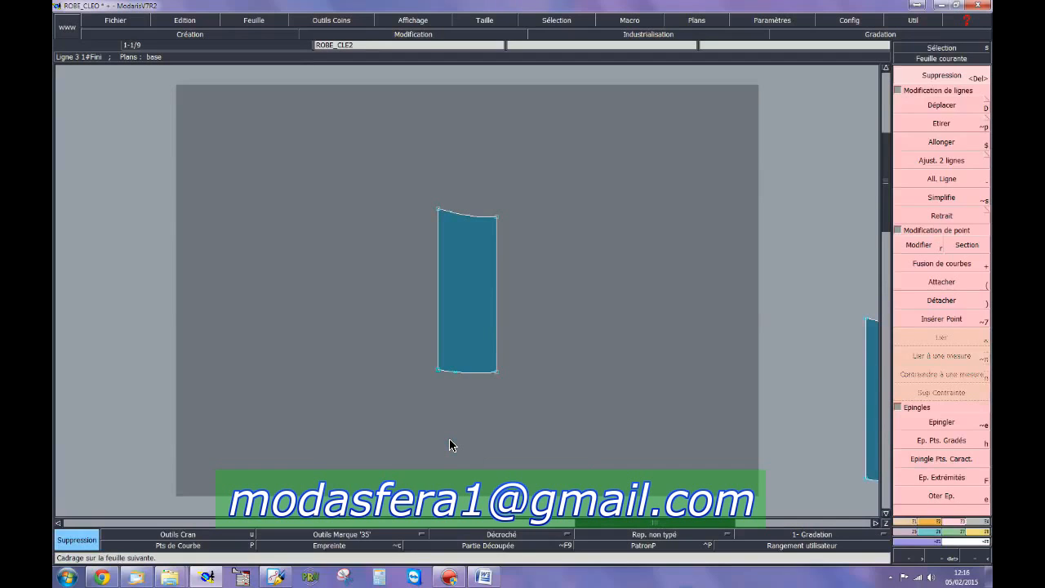
{"action": "key", "text": "j"}
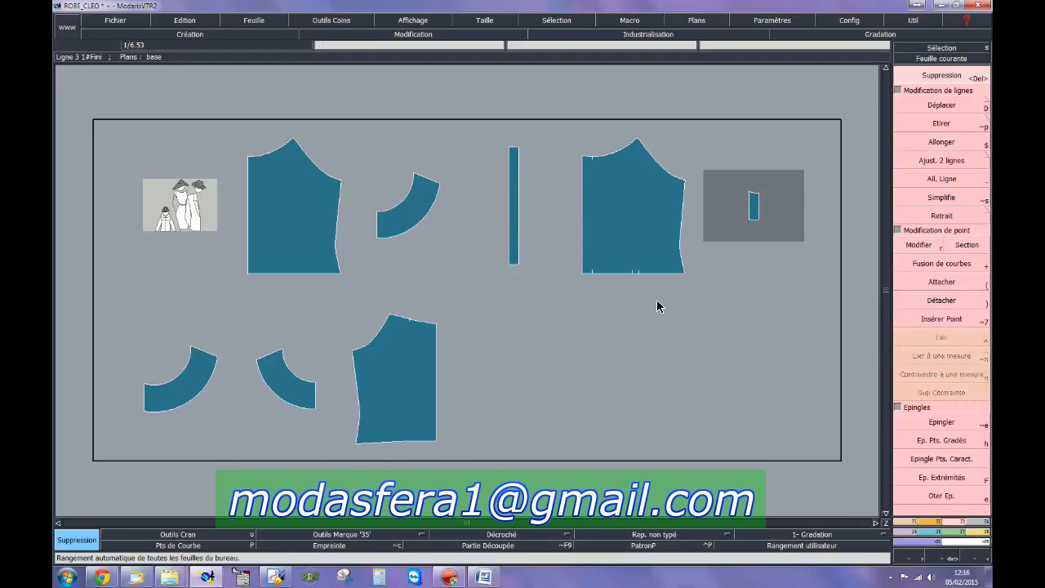
{"action": "left_click", "coordinate": [253, 19]}
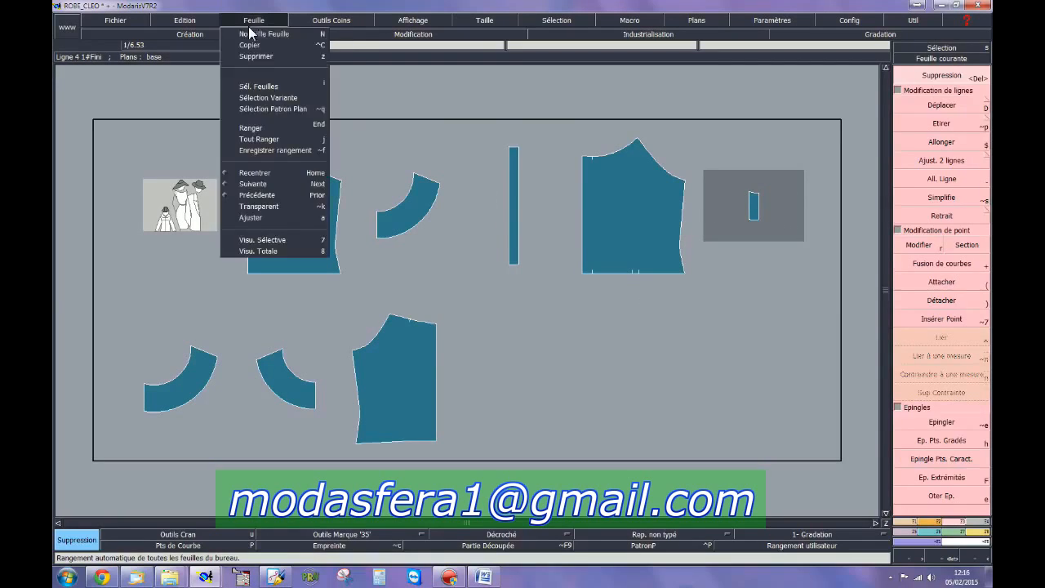
{"action": "left_click", "coordinate": [260, 59]}
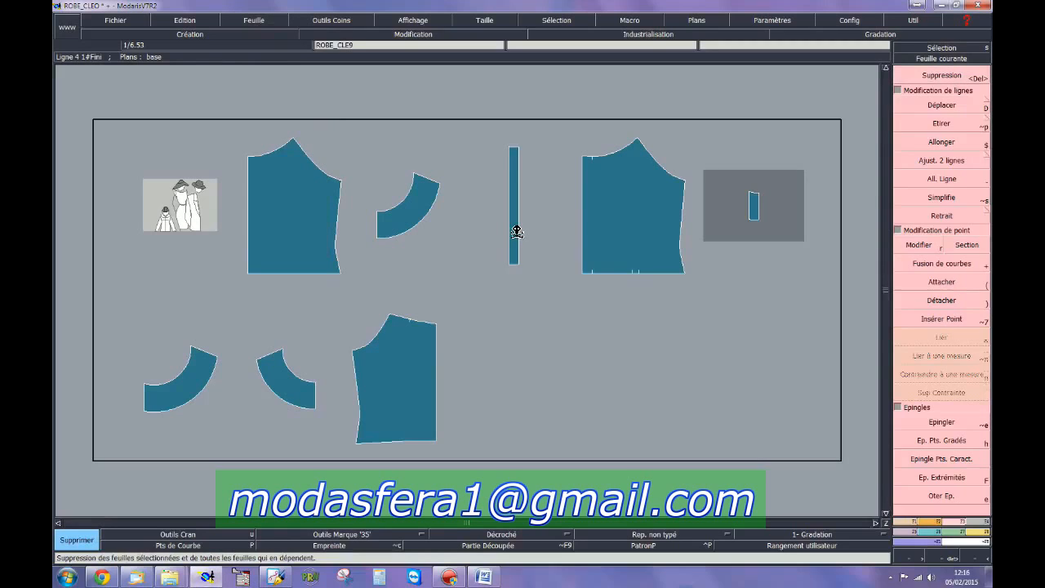
{"action": "left_click", "coordinate": [516, 232]}
{"action": "left_click", "coordinate": [752, 206]}
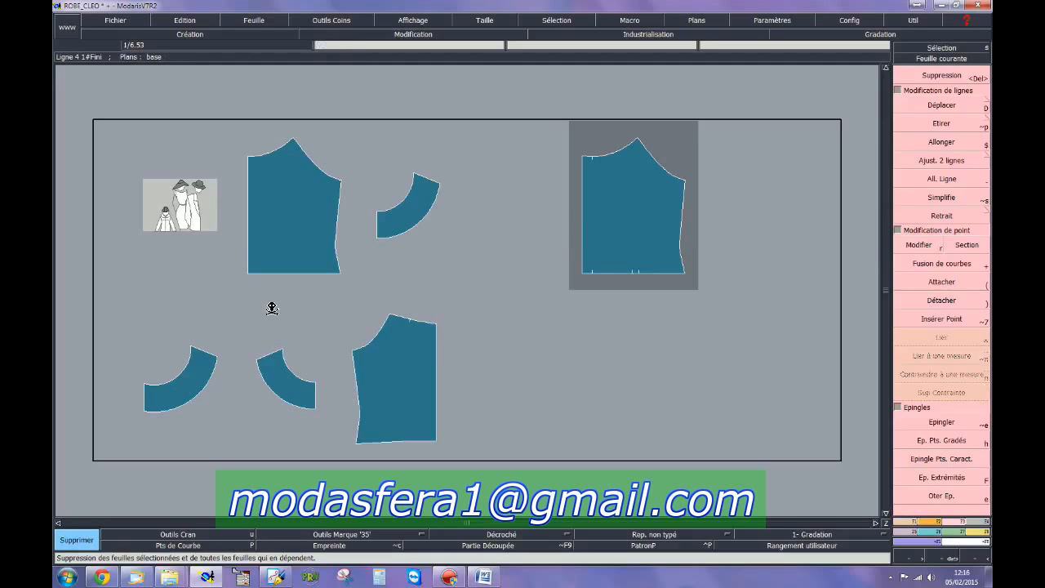
{"action": "key", "text": "Escape"}
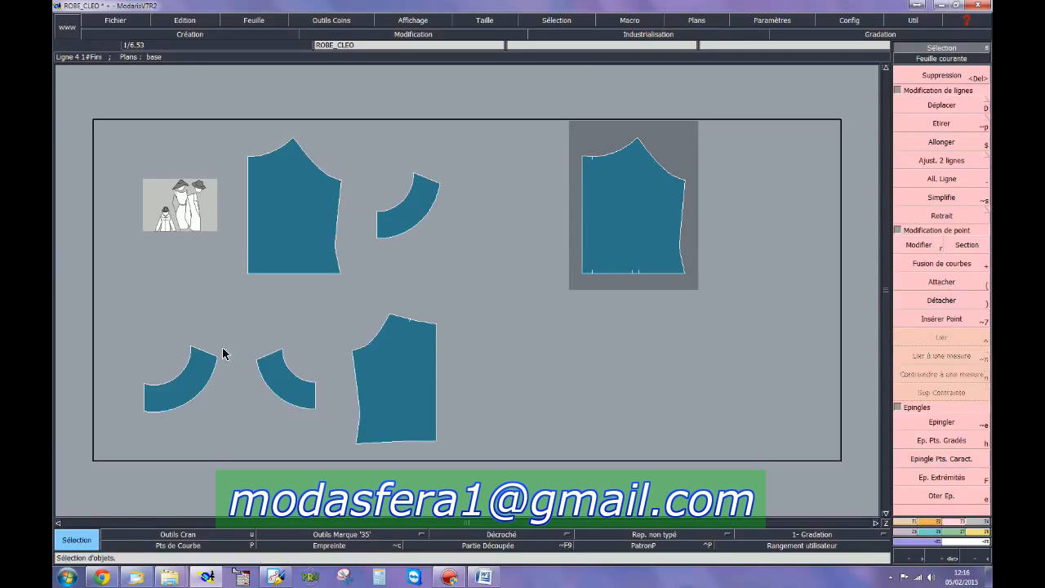
Merge the curves at the fused curved piece's strip joins and add a notch at each join.
{"action": "left_click", "coordinate": [218, 397]}
{"action": "key", "text": "Home"}
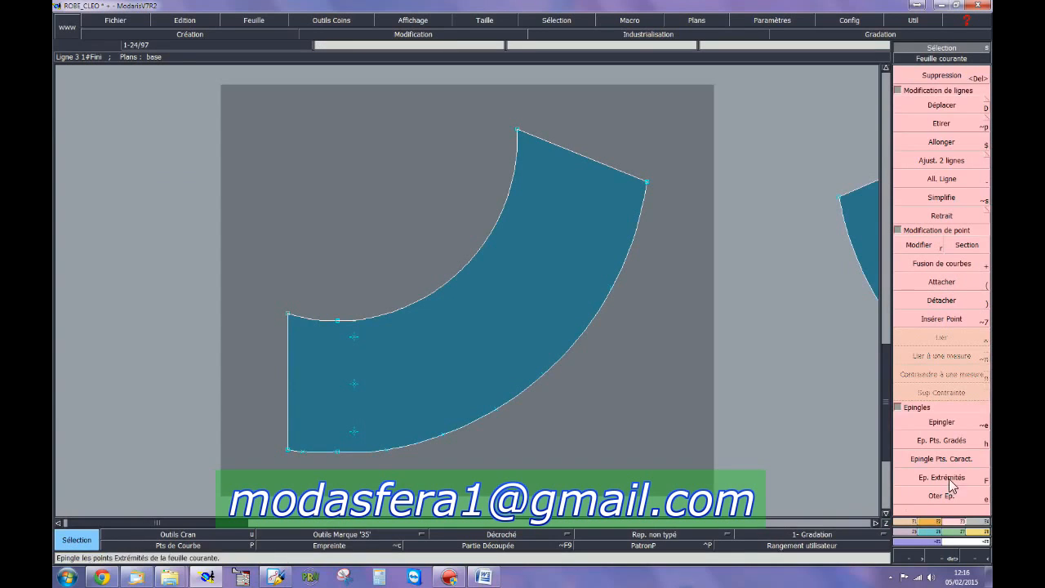
{"action": "left_click", "coordinate": [947, 264]}
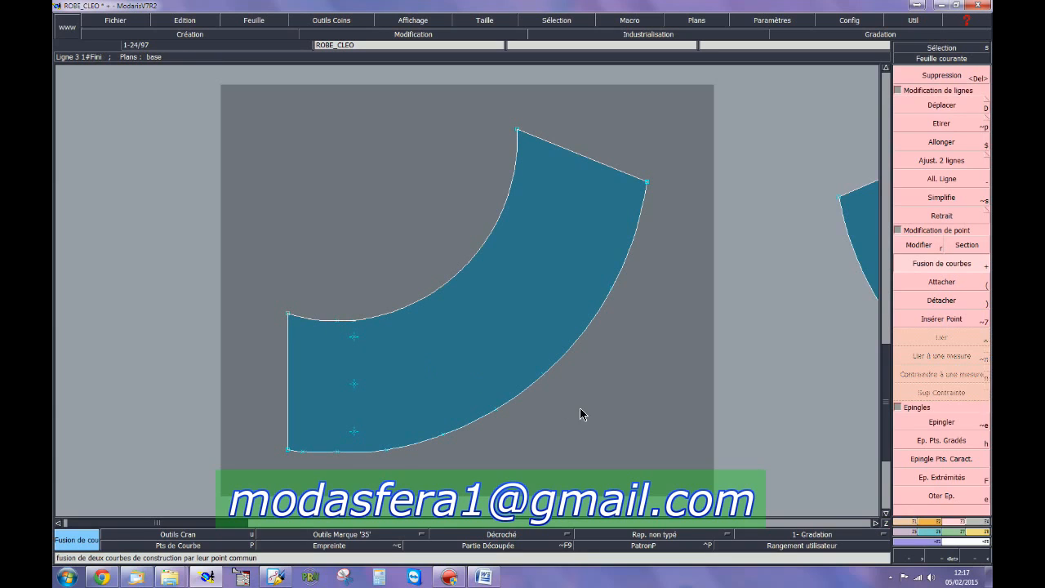
{"action": "left_click", "coordinate": [931, 521]}
{"action": "left_click", "coordinate": [943, 87]}
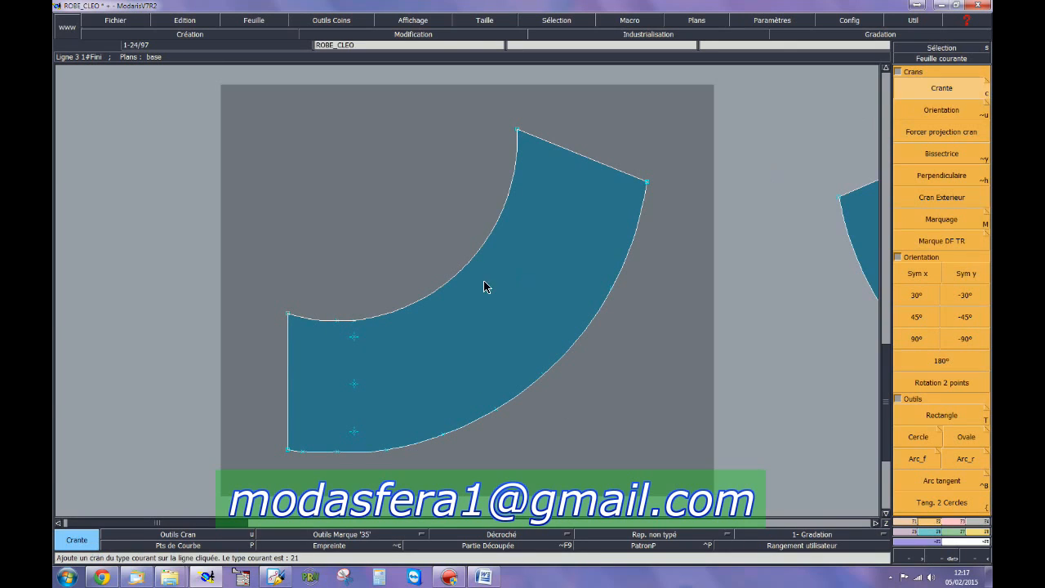
{"action": "left_click", "coordinate": [337, 319]}
{"action": "left_click", "coordinate": [337, 448]}
Orient the two notches on the fused curved piece toward each other along the strip join.
{"action": "left_click", "coordinate": [898, 117]}
{"action": "left_click_drag", "start_coordinate": [339, 447], "coordinate": [340, 326]}
{"action": "left_click", "coordinate": [339, 327]}
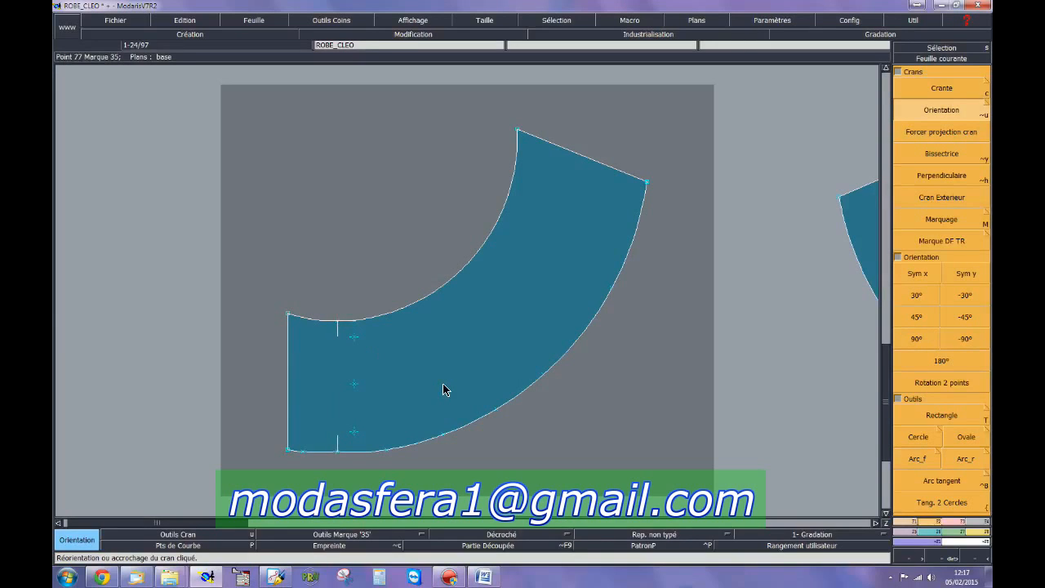
Delete the original curved neckline piece without the extension and rearrange all the sheets.
{"action": "key", "text": "8"}
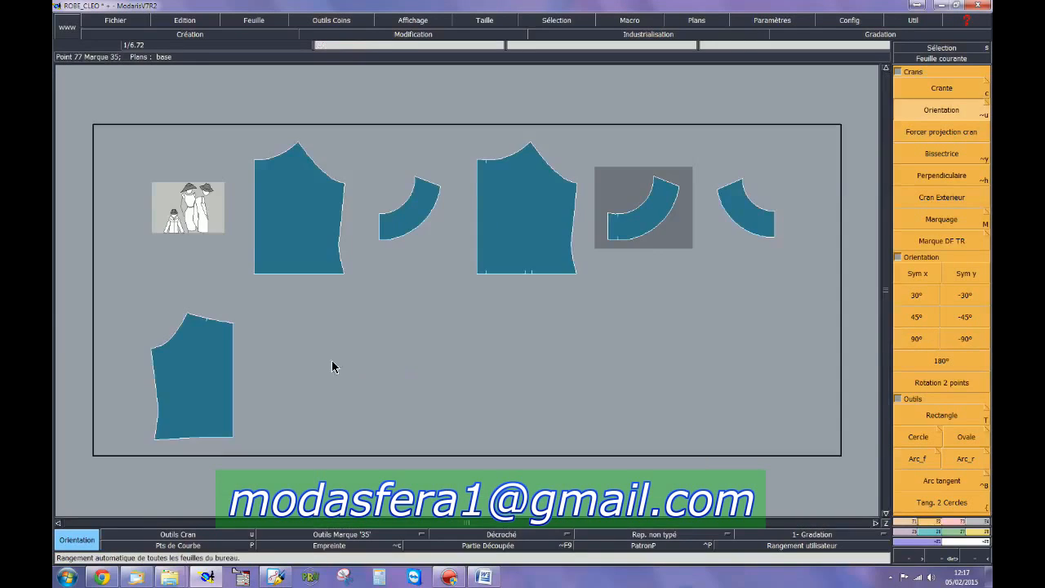
{"action": "key", "text": "Delete"}
{"action": "left_click", "coordinate": [417, 223]}
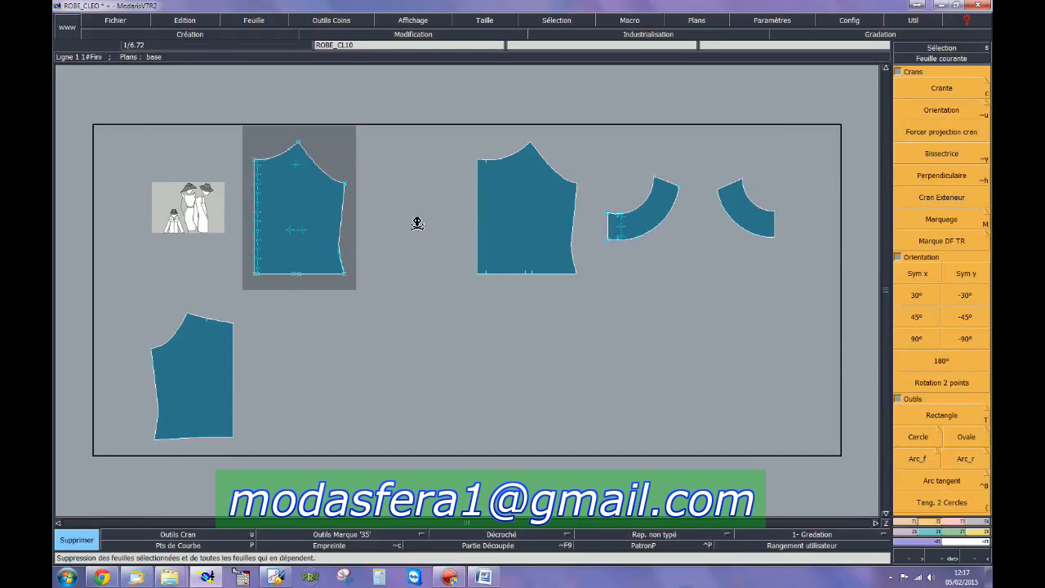
{"action": "key", "text": "s"}
{"action": "key", "text": "j"}
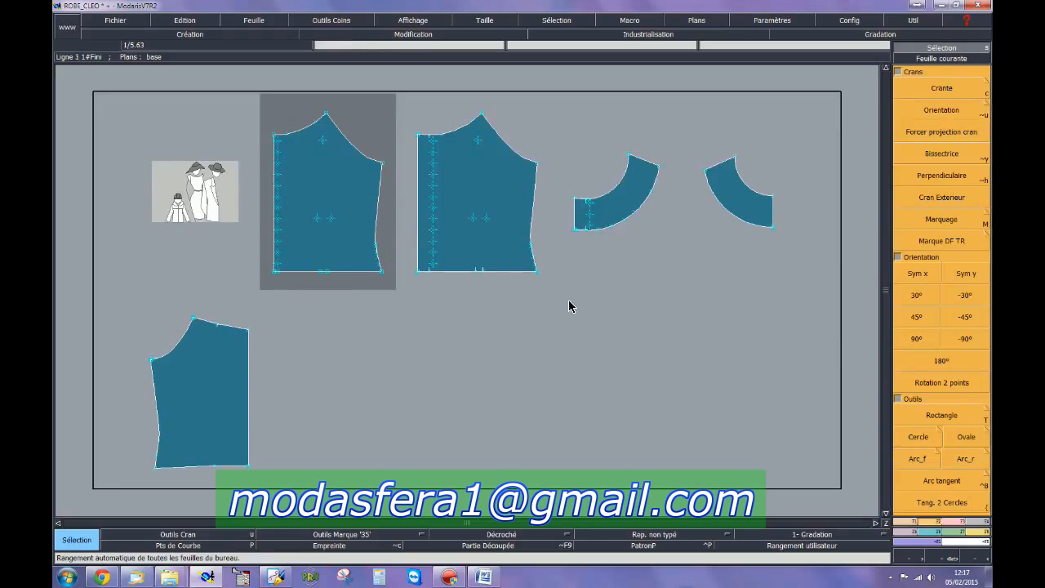
Save the ROBE_CLEO model.
{"action": "left_click", "coordinate": [115, 20]}
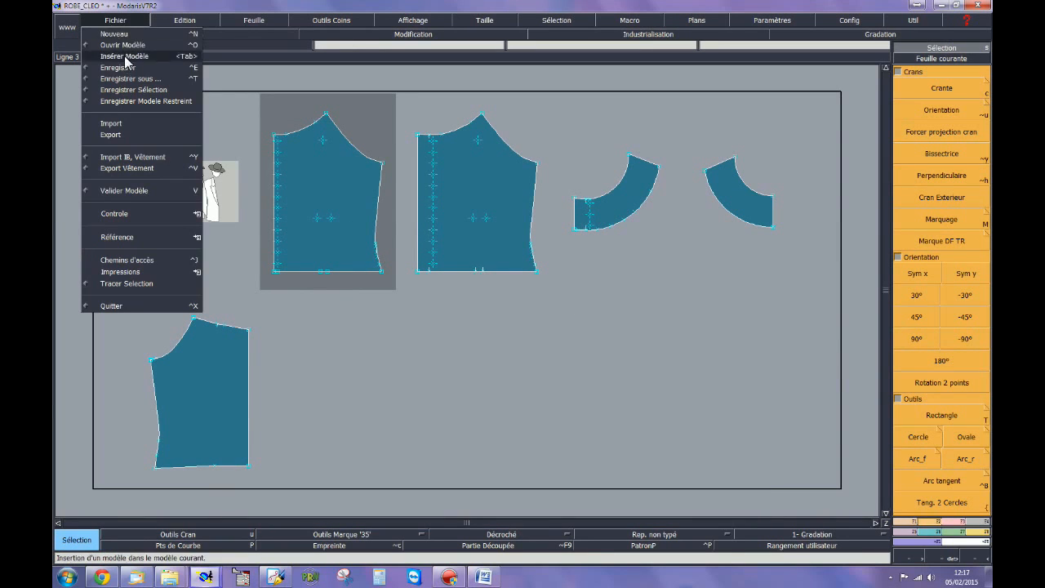
{"action": "left_click", "coordinate": [125, 68]}
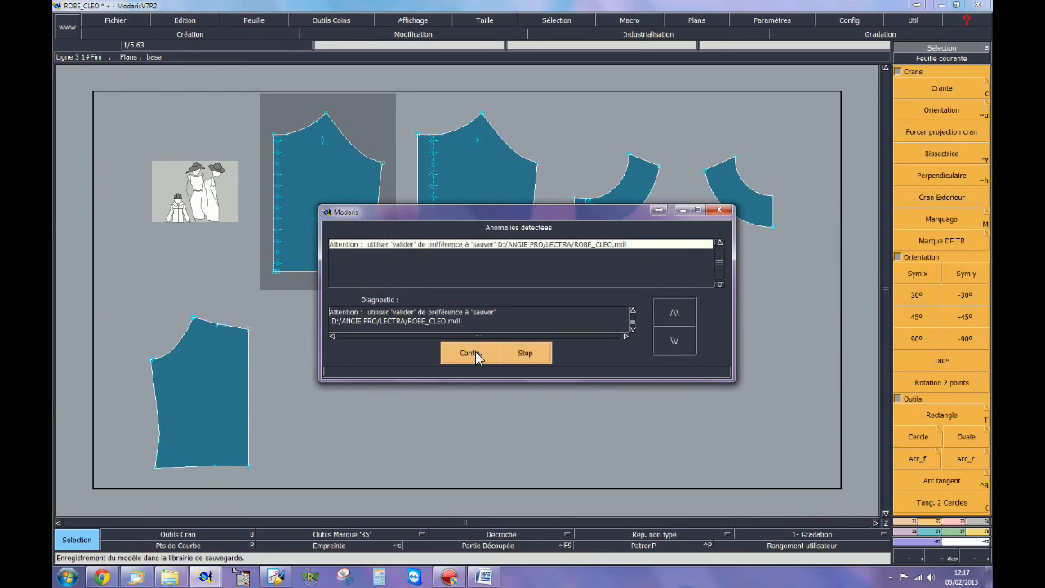